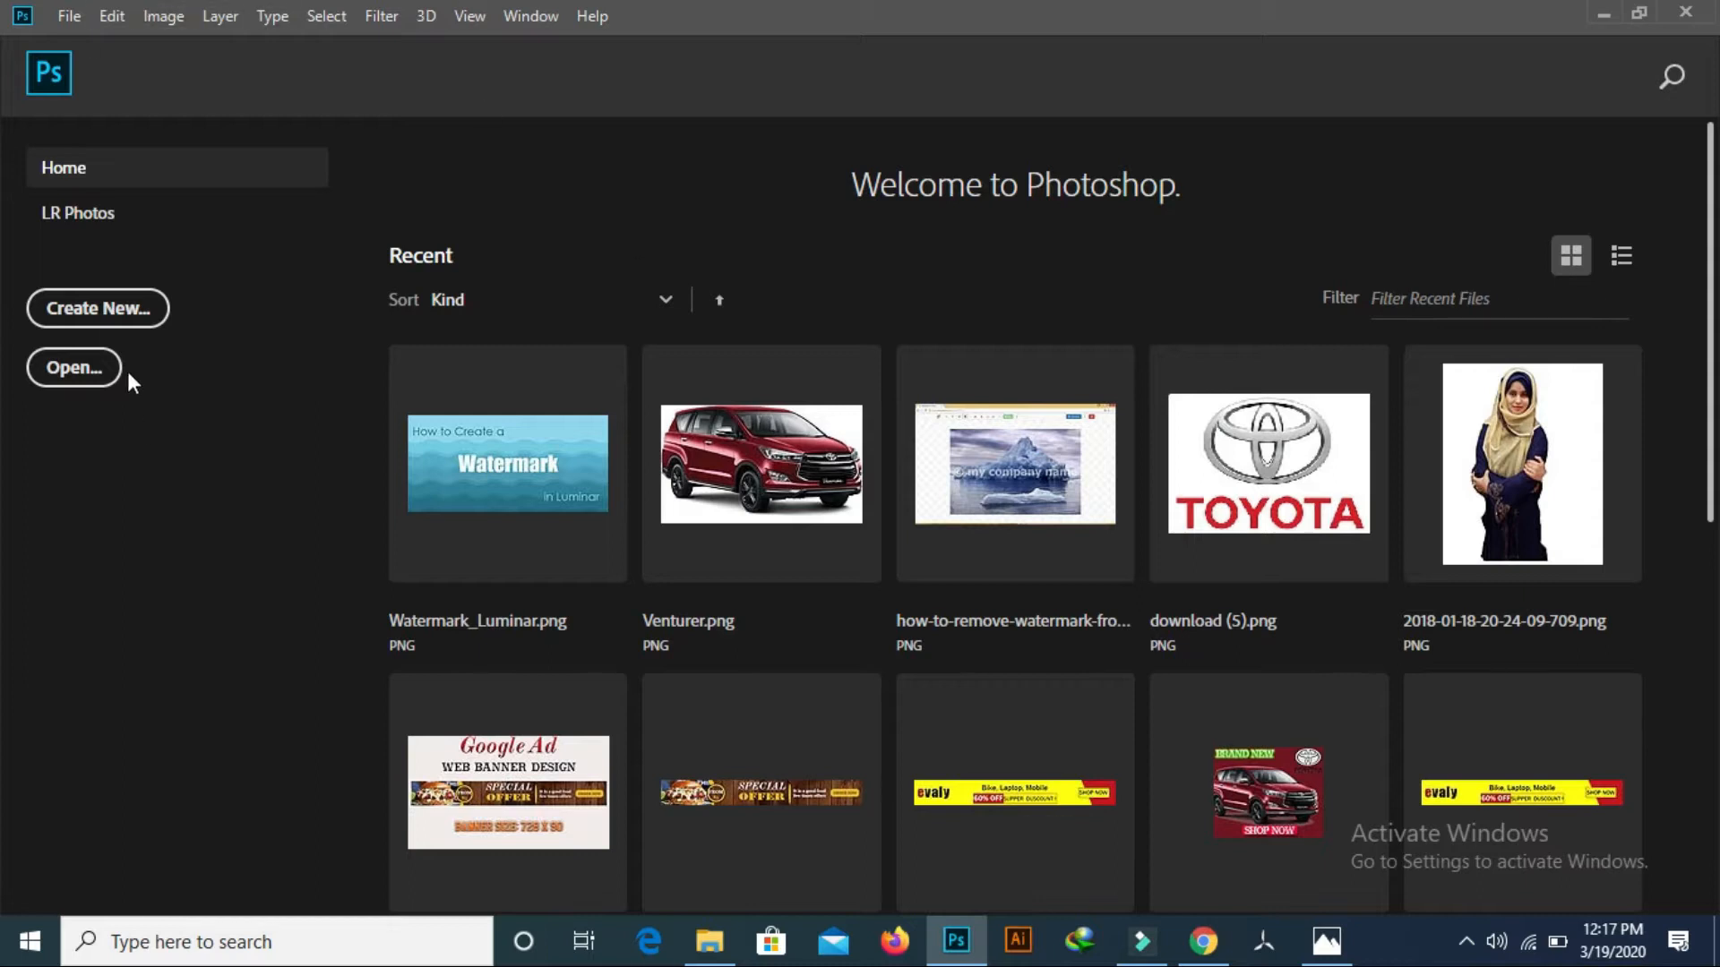
# - Open the image download (6).jpg from the backround folder
pyautogui.click(84, 20)
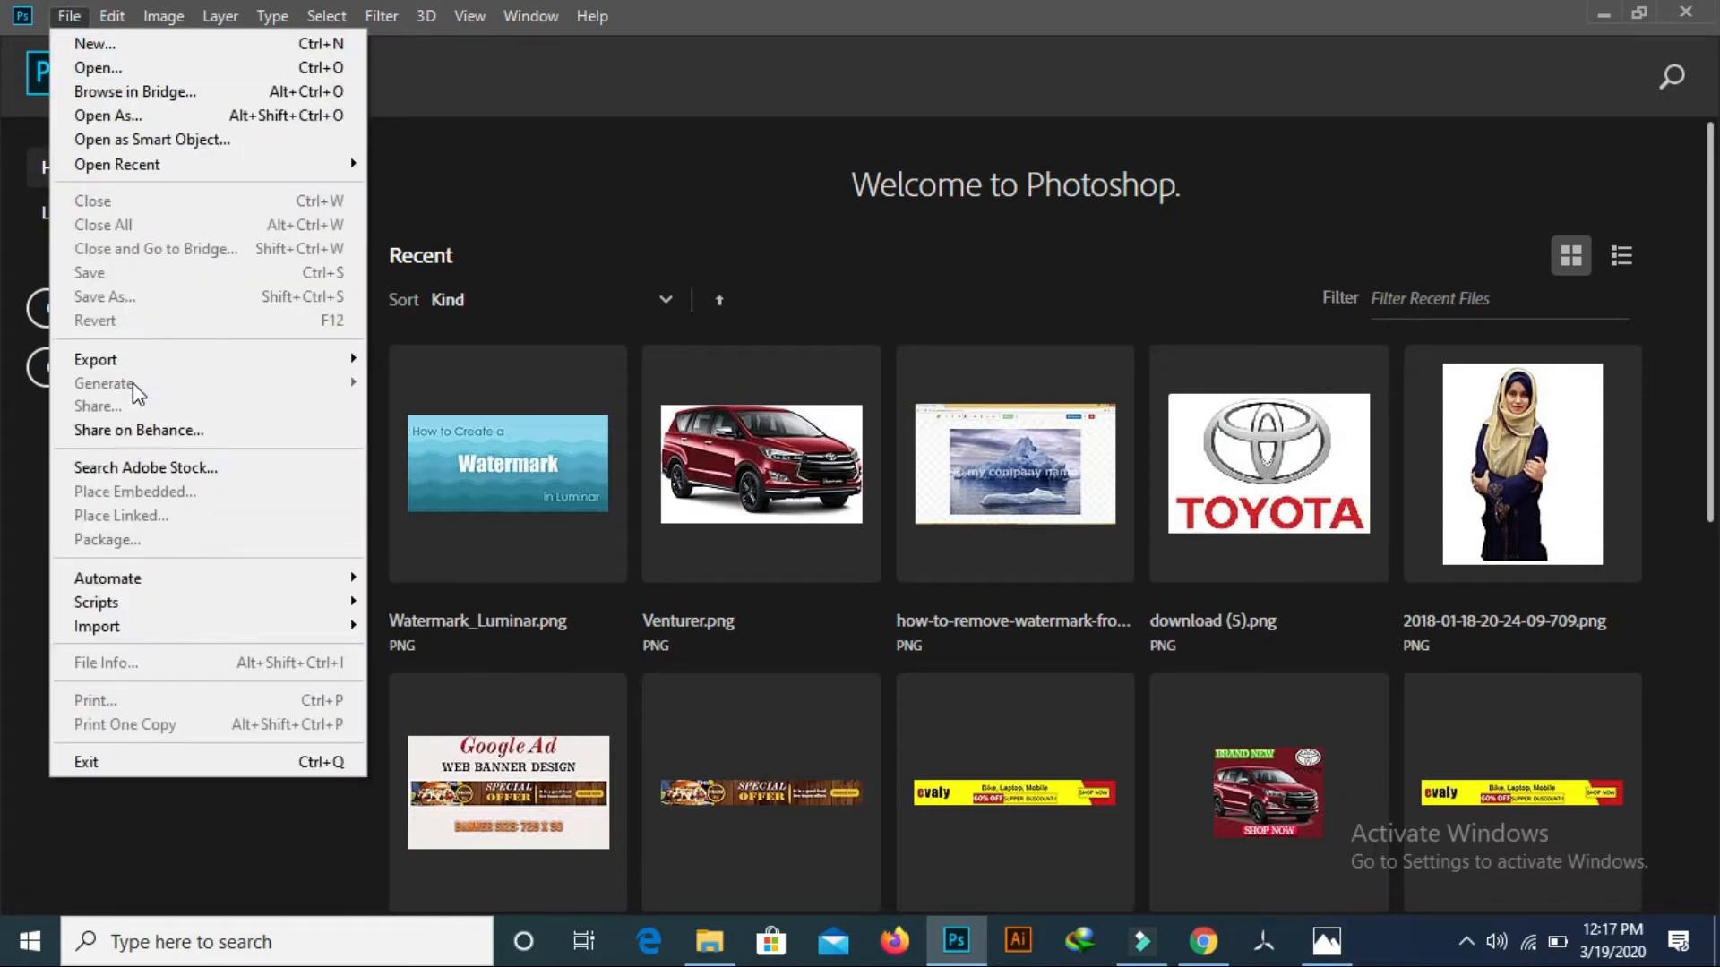
pyautogui.click(109, 61)
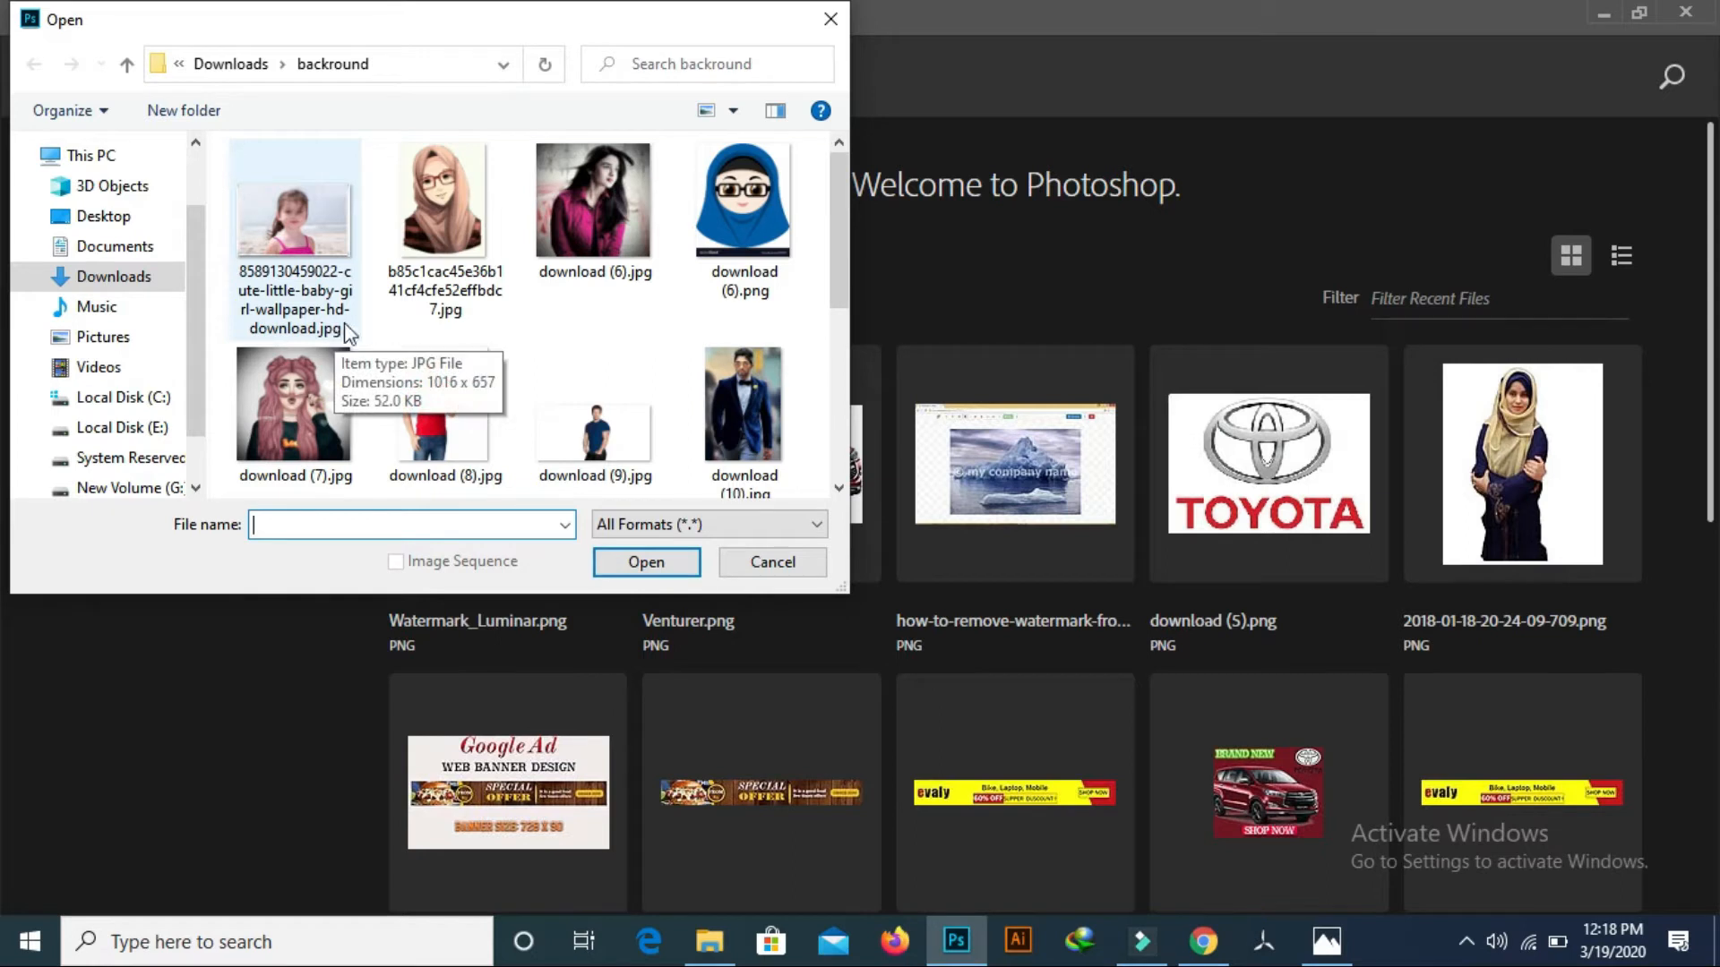
pyautogui.click(595, 186)
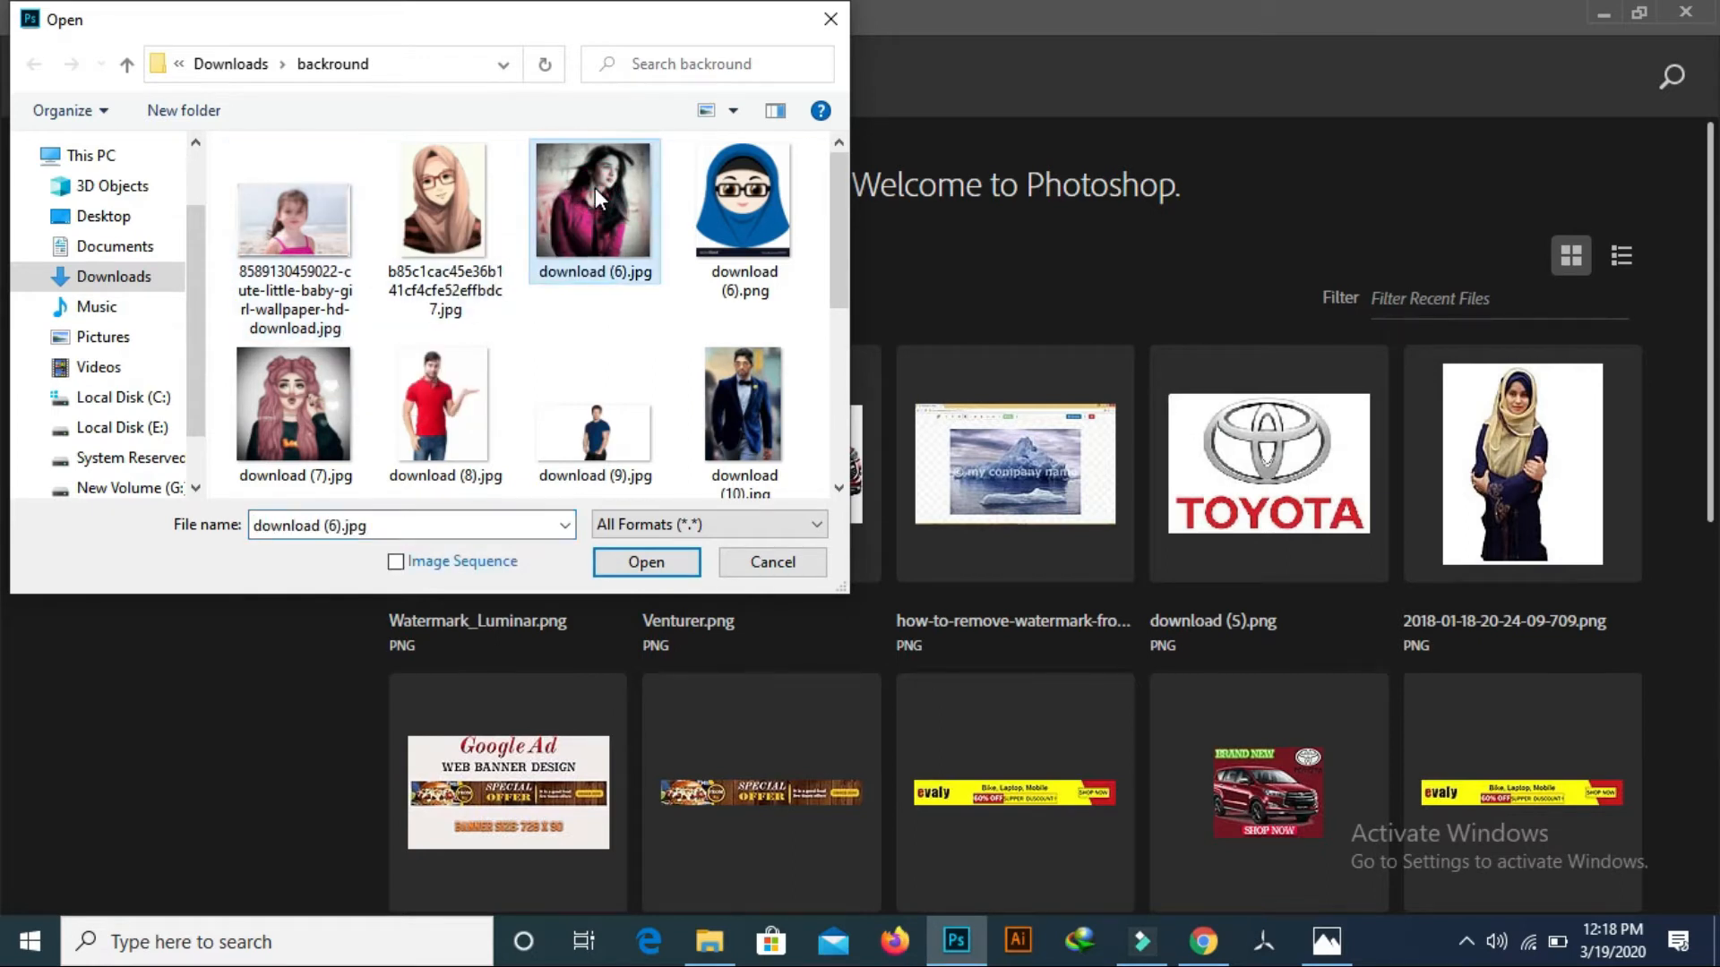
pyautogui.click(664, 567)
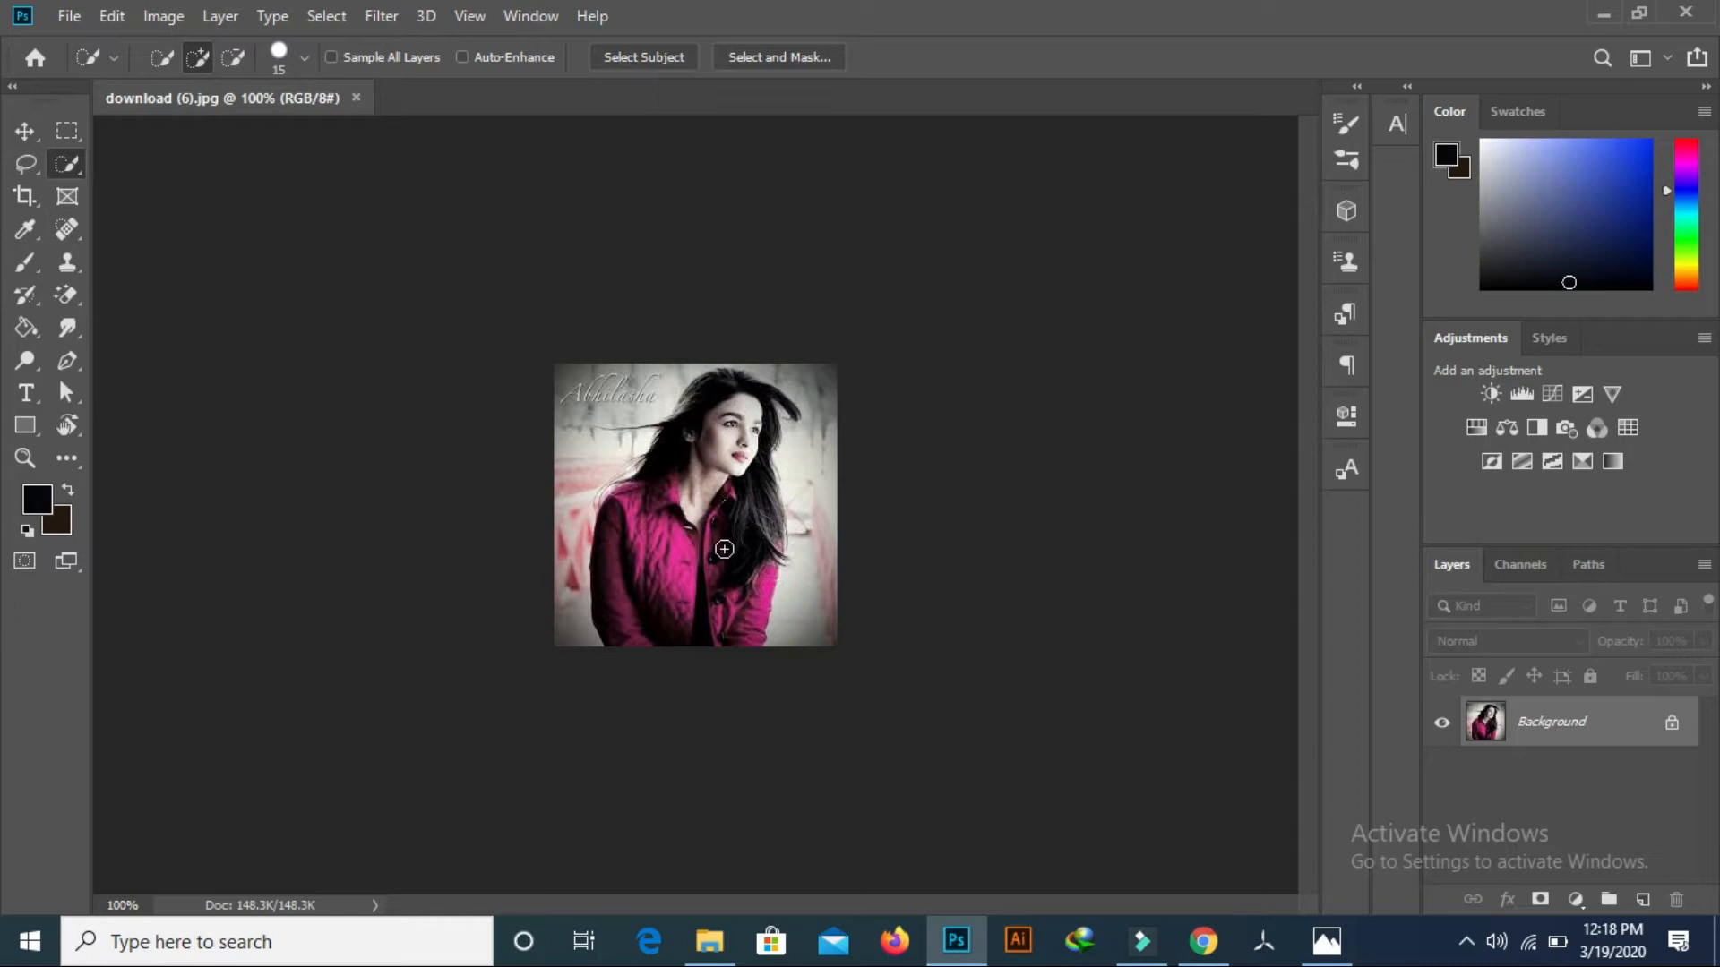
# - Select the woman in the pink jacket with the Quick Selection tool and reduce its brush size to 8
pyautogui.hotkey('ctrl', '+')
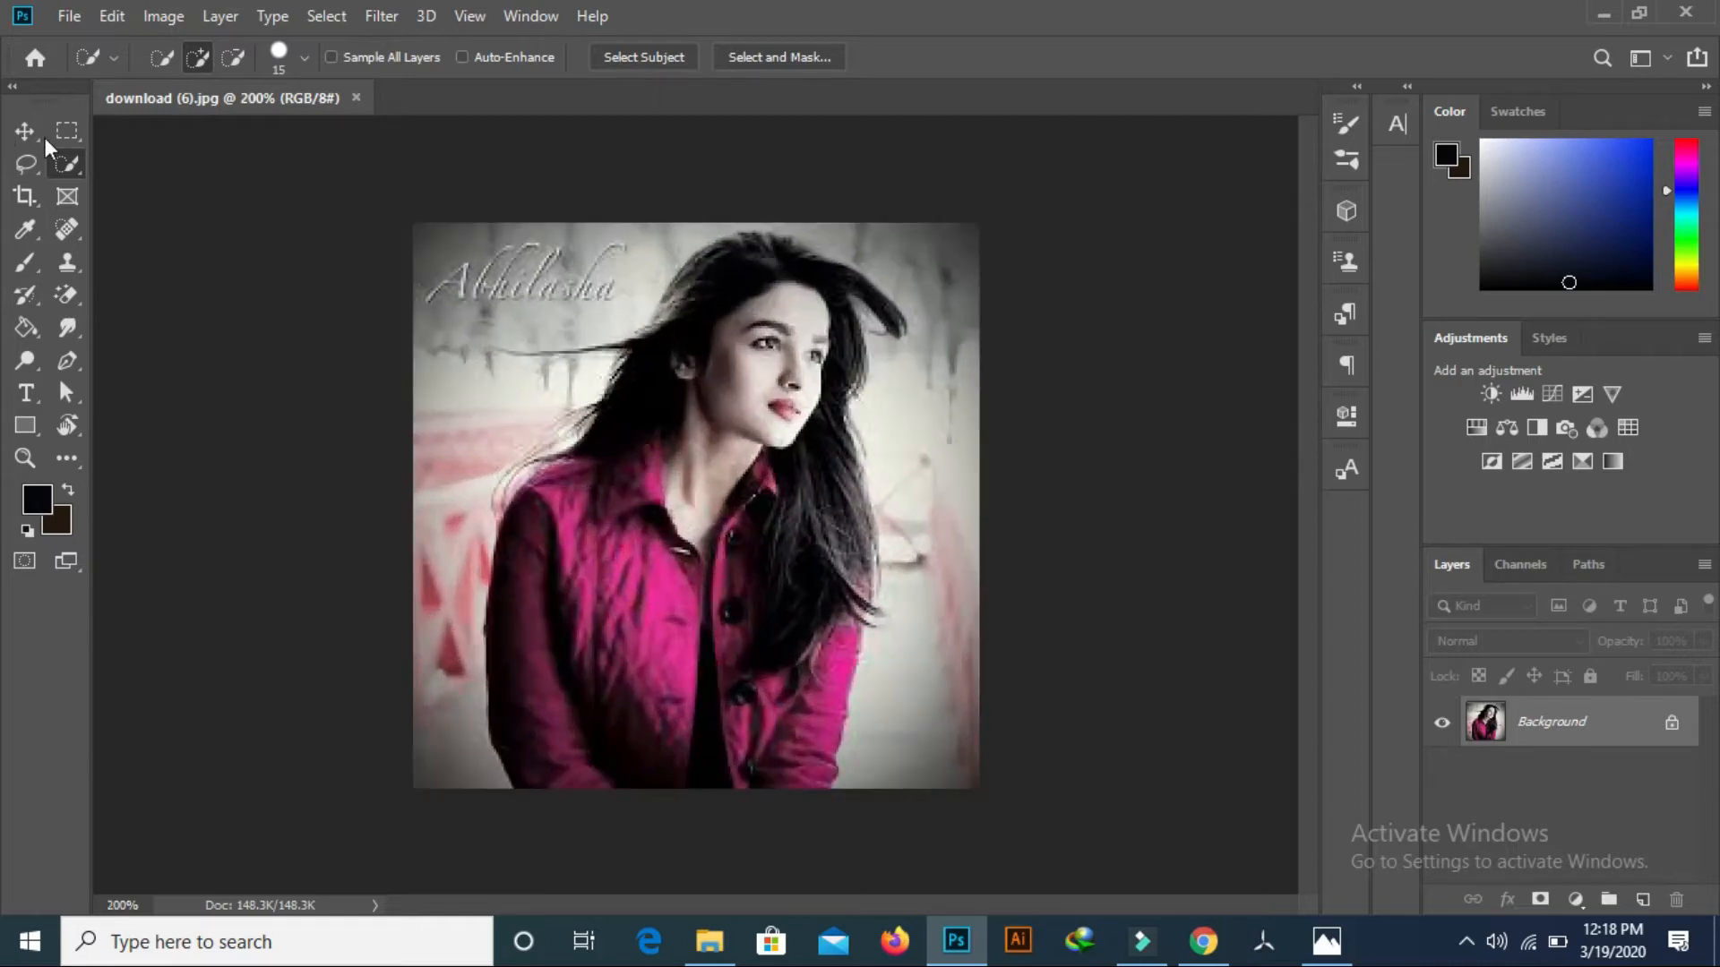
pyautogui.rightClick(78, 164)
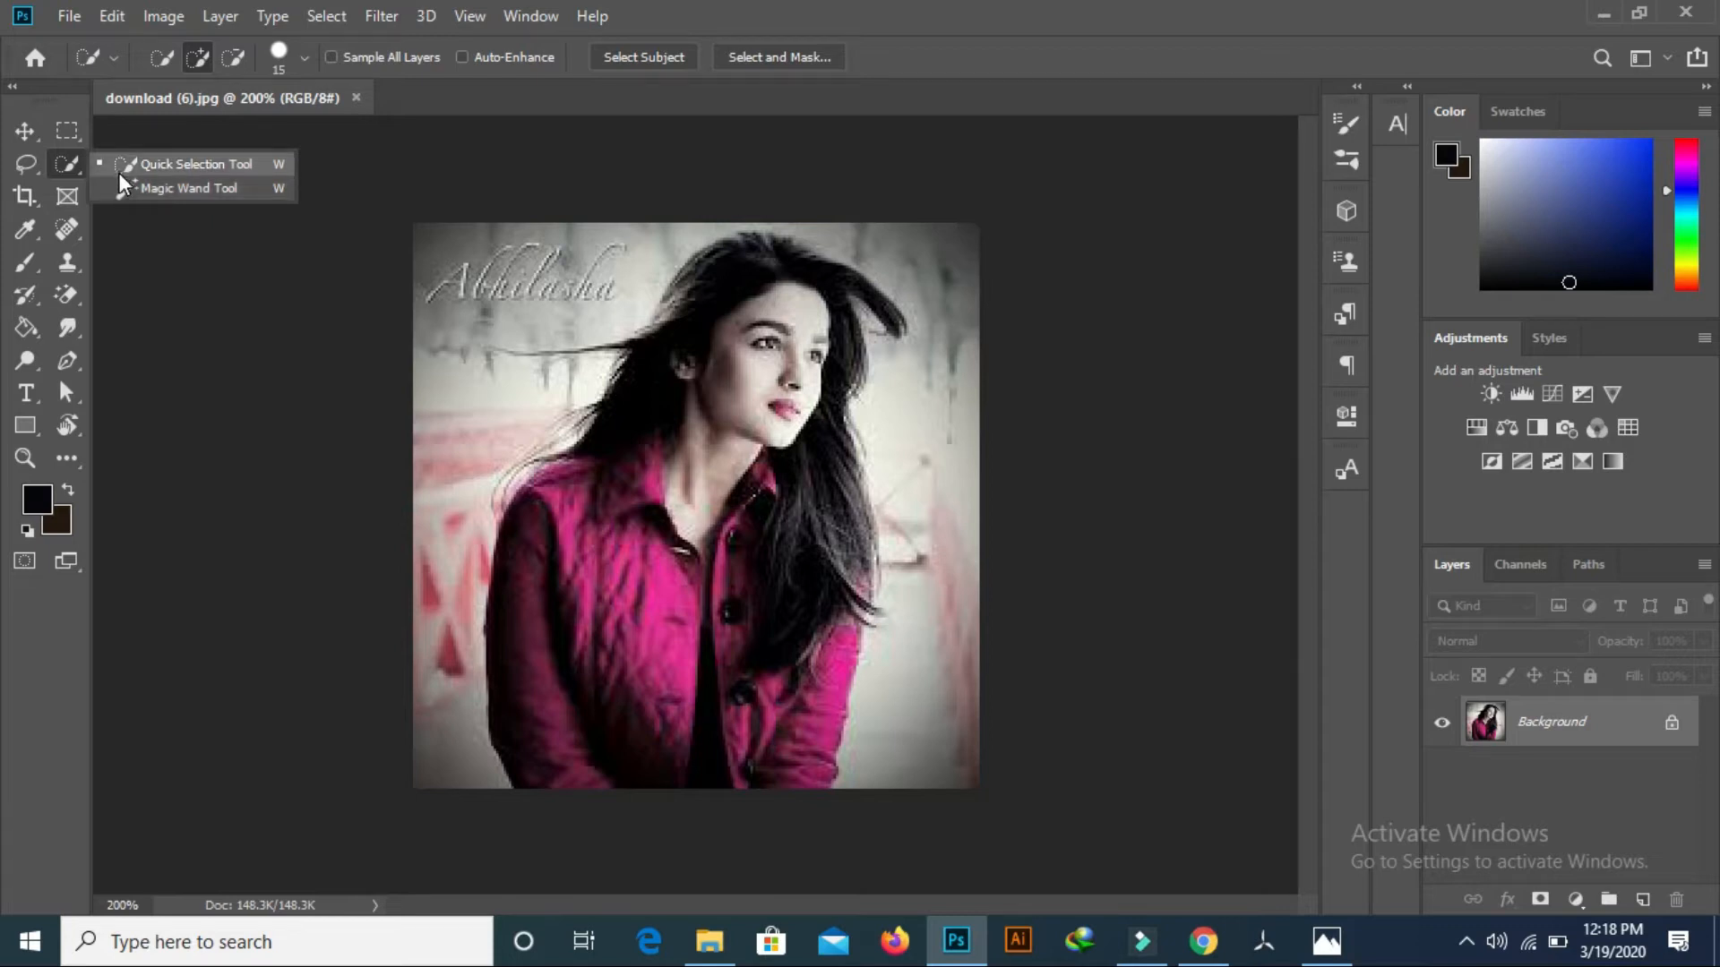
pyautogui.click(185, 165)
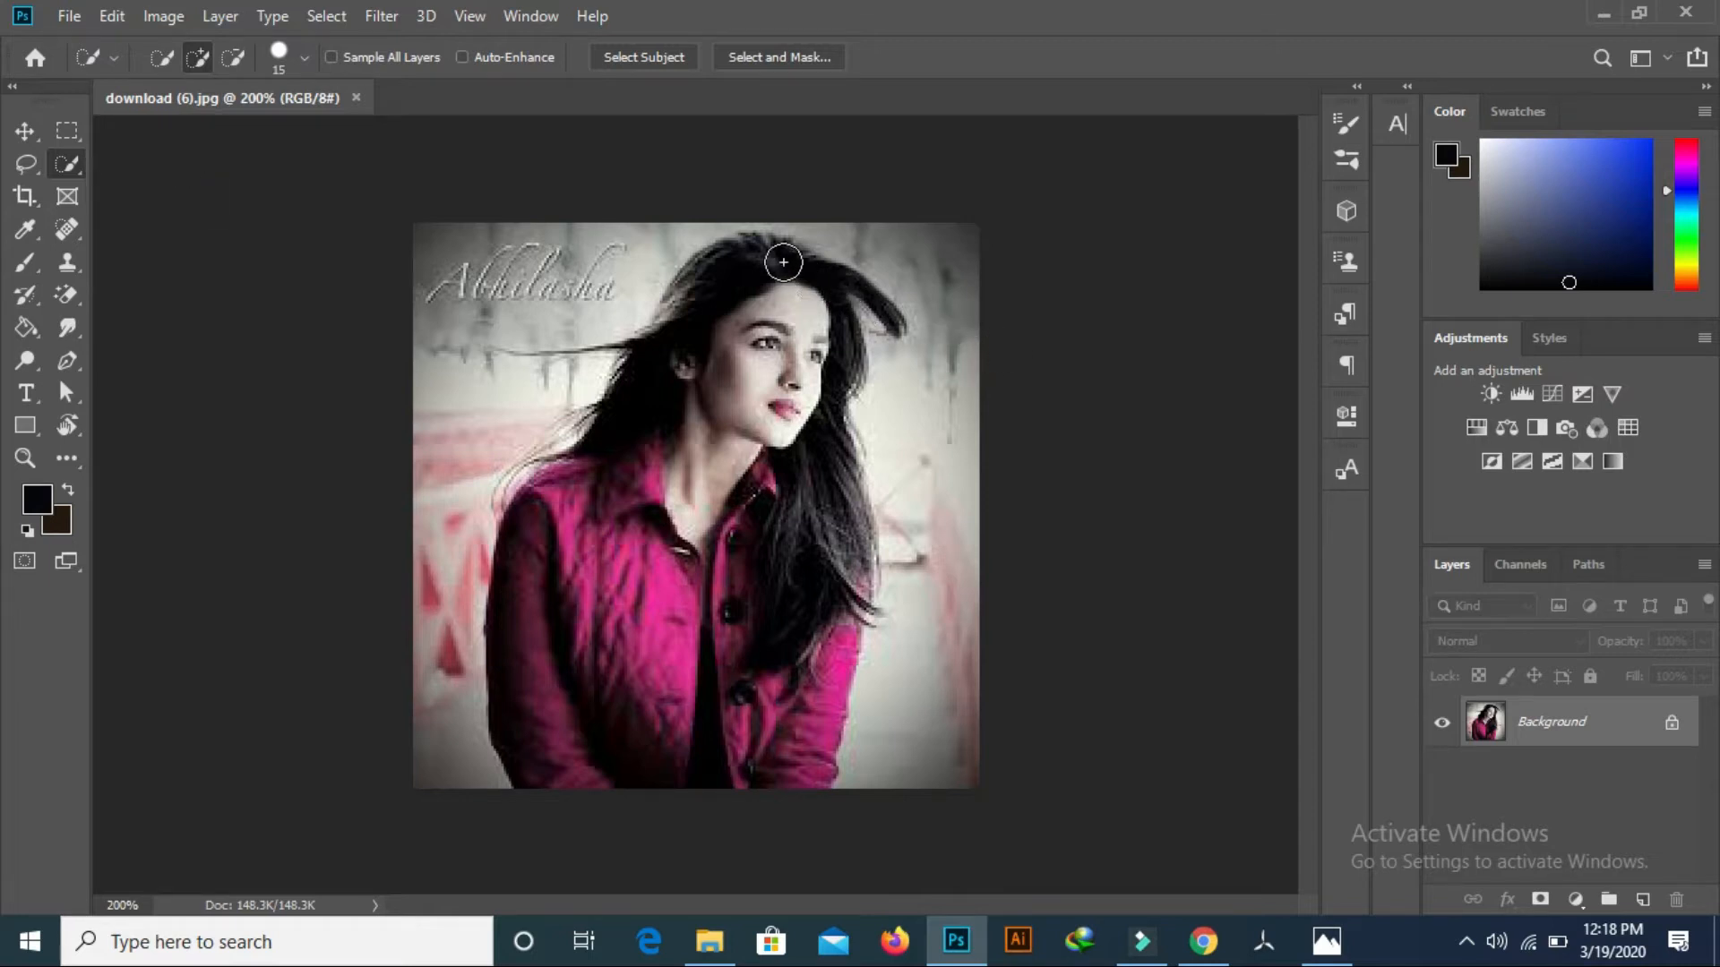
pyautogui.moveTo(784, 262)
pyautogui.mouseDown()
pyautogui.moveTo(702, 400)
pyautogui.moveTo(591, 722)
pyautogui.moveTo(753, 718)
pyautogui.moveTo(770, 746)
pyautogui.moveTo(767, 679)
pyautogui.moveTo(812, 526)
pyautogui.mouseUp()
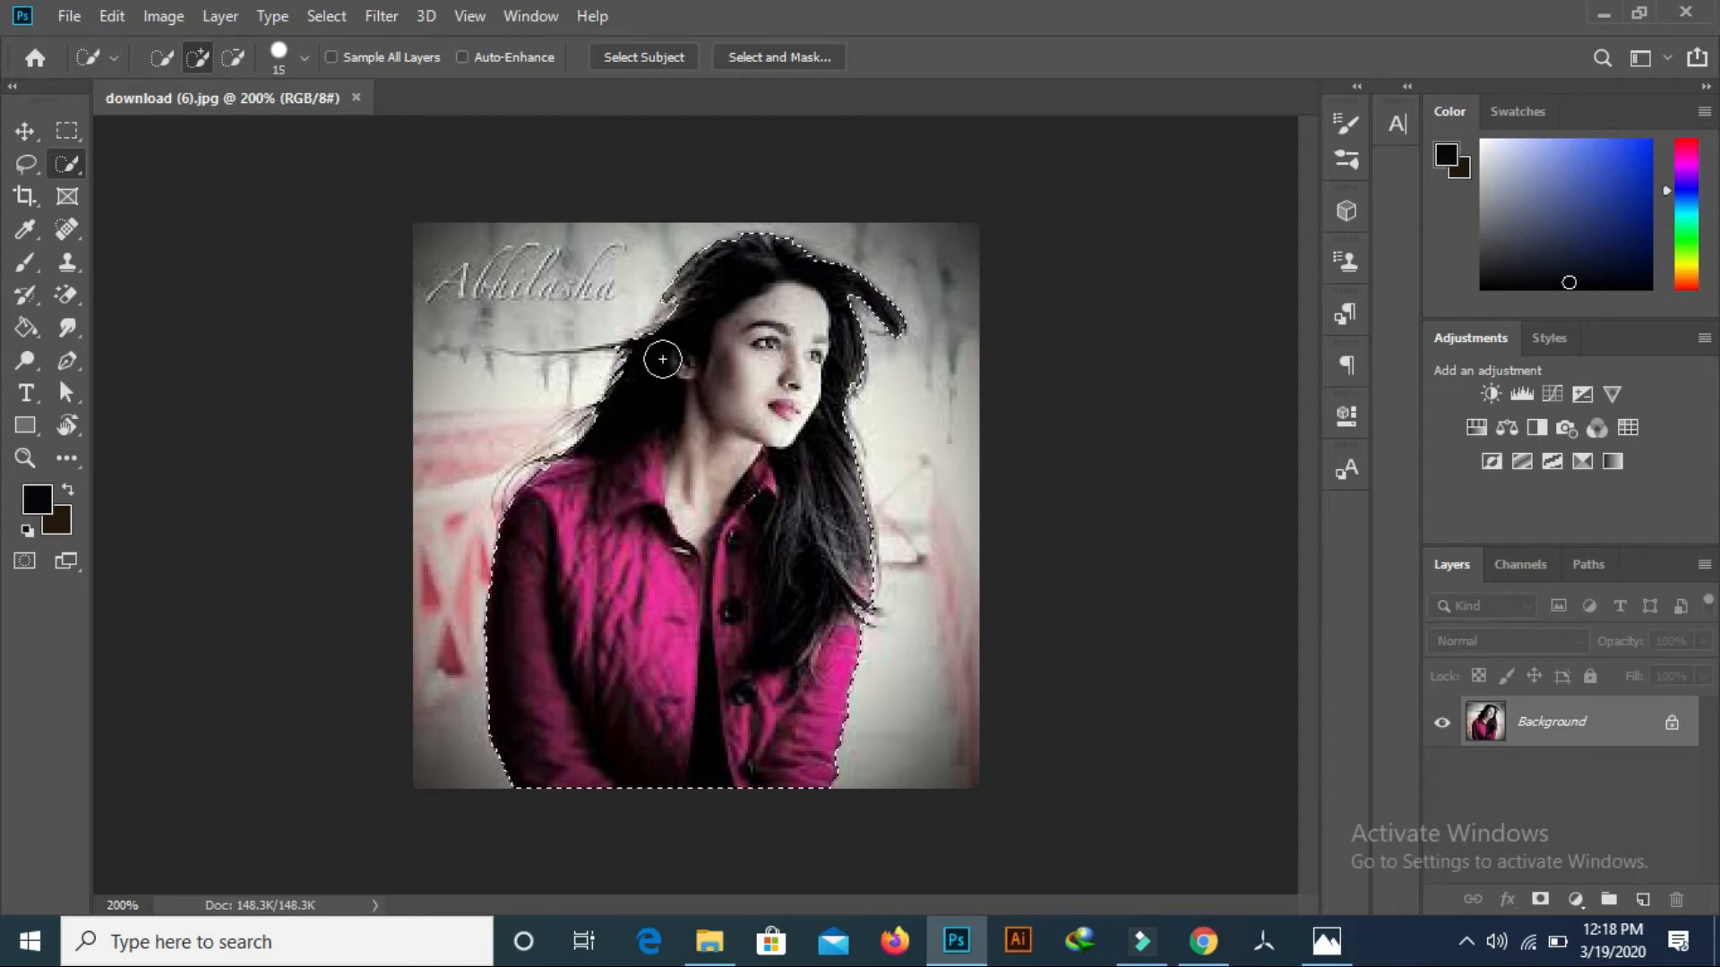
pyautogui.press('[')
pyautogui.press('[')
pyautogui.press('[')
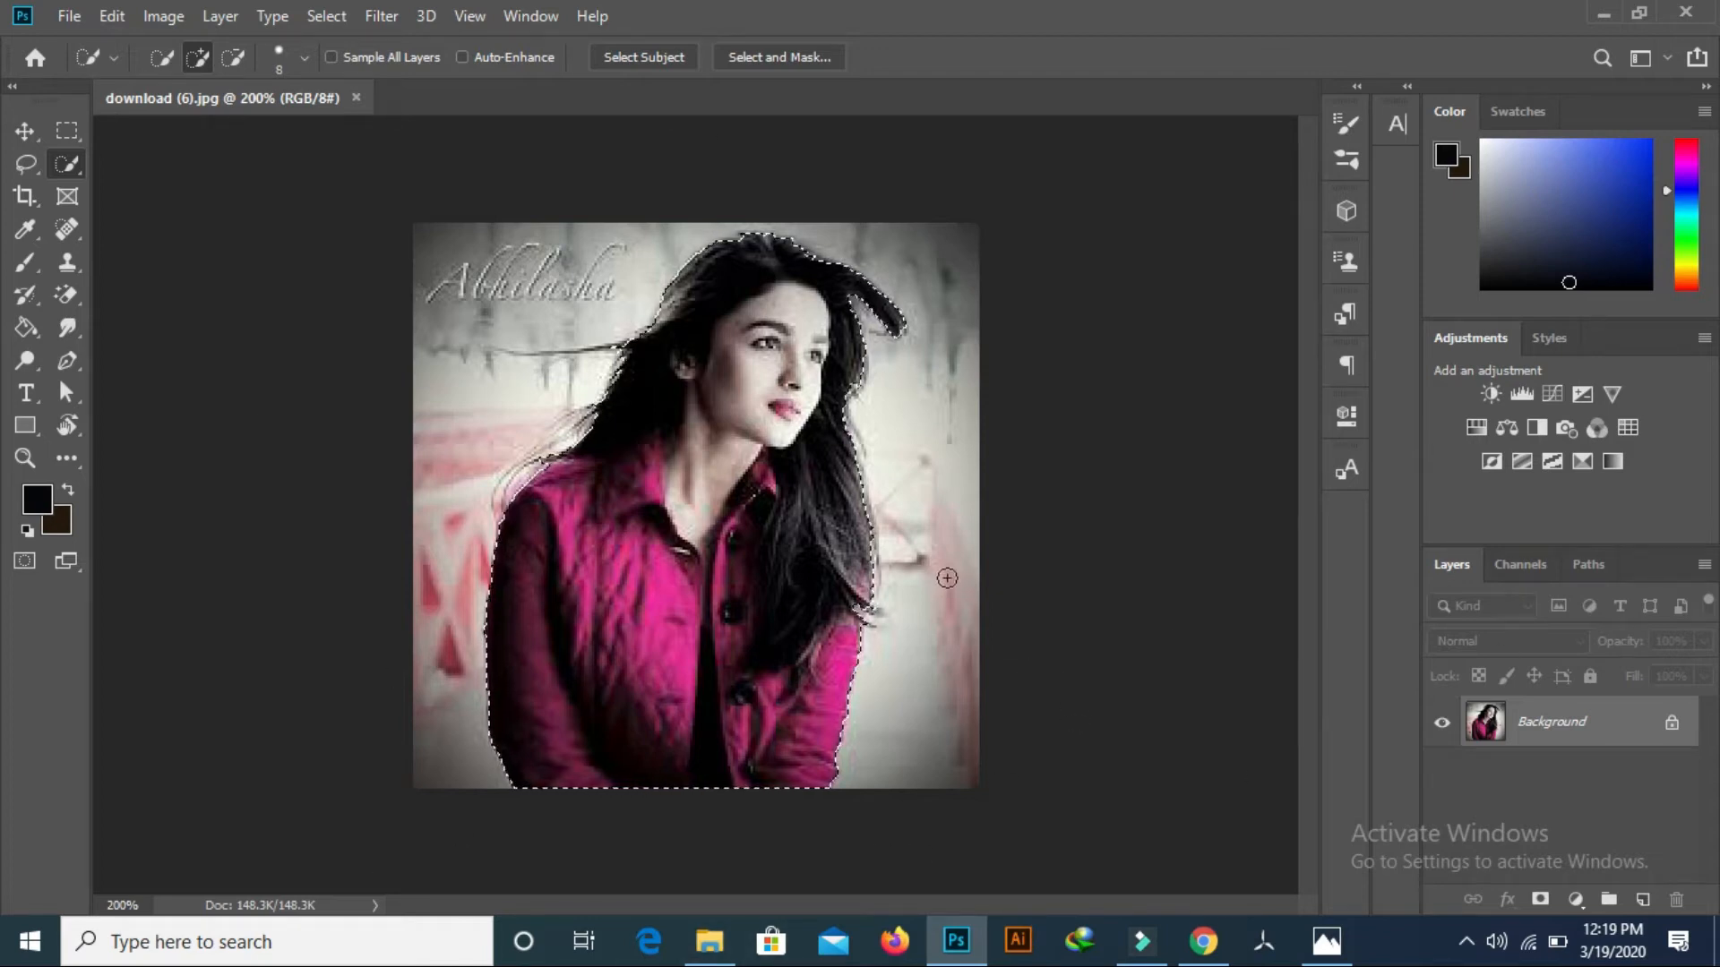
# - Refine the woman's selection in Select and Mask with smooth 15, feather 1.9 px and contrast 13%
pyautogui.click(782, 58)
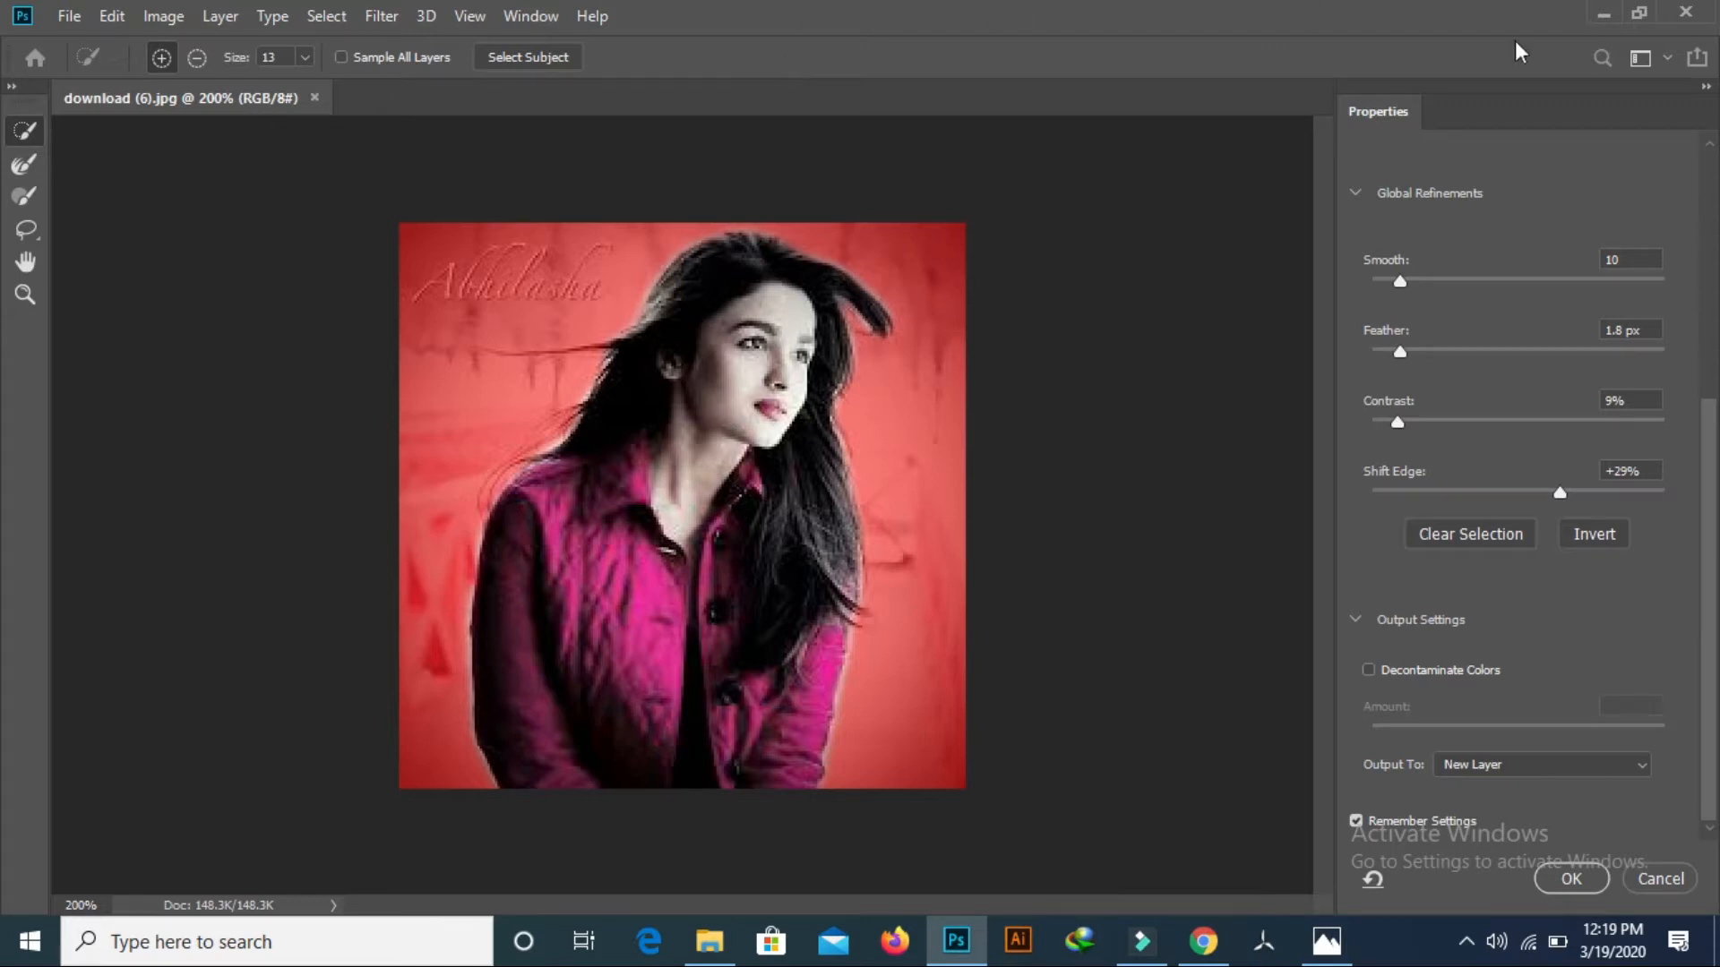
pyautogui.click(1402, 283)
pyautogui.click(1402, 353)
pyautogui.click(1409, 422)
# - Output the refined selection to a new layer and move the woman's cutout slightly to the left
pyautogui.click(1648, 764)
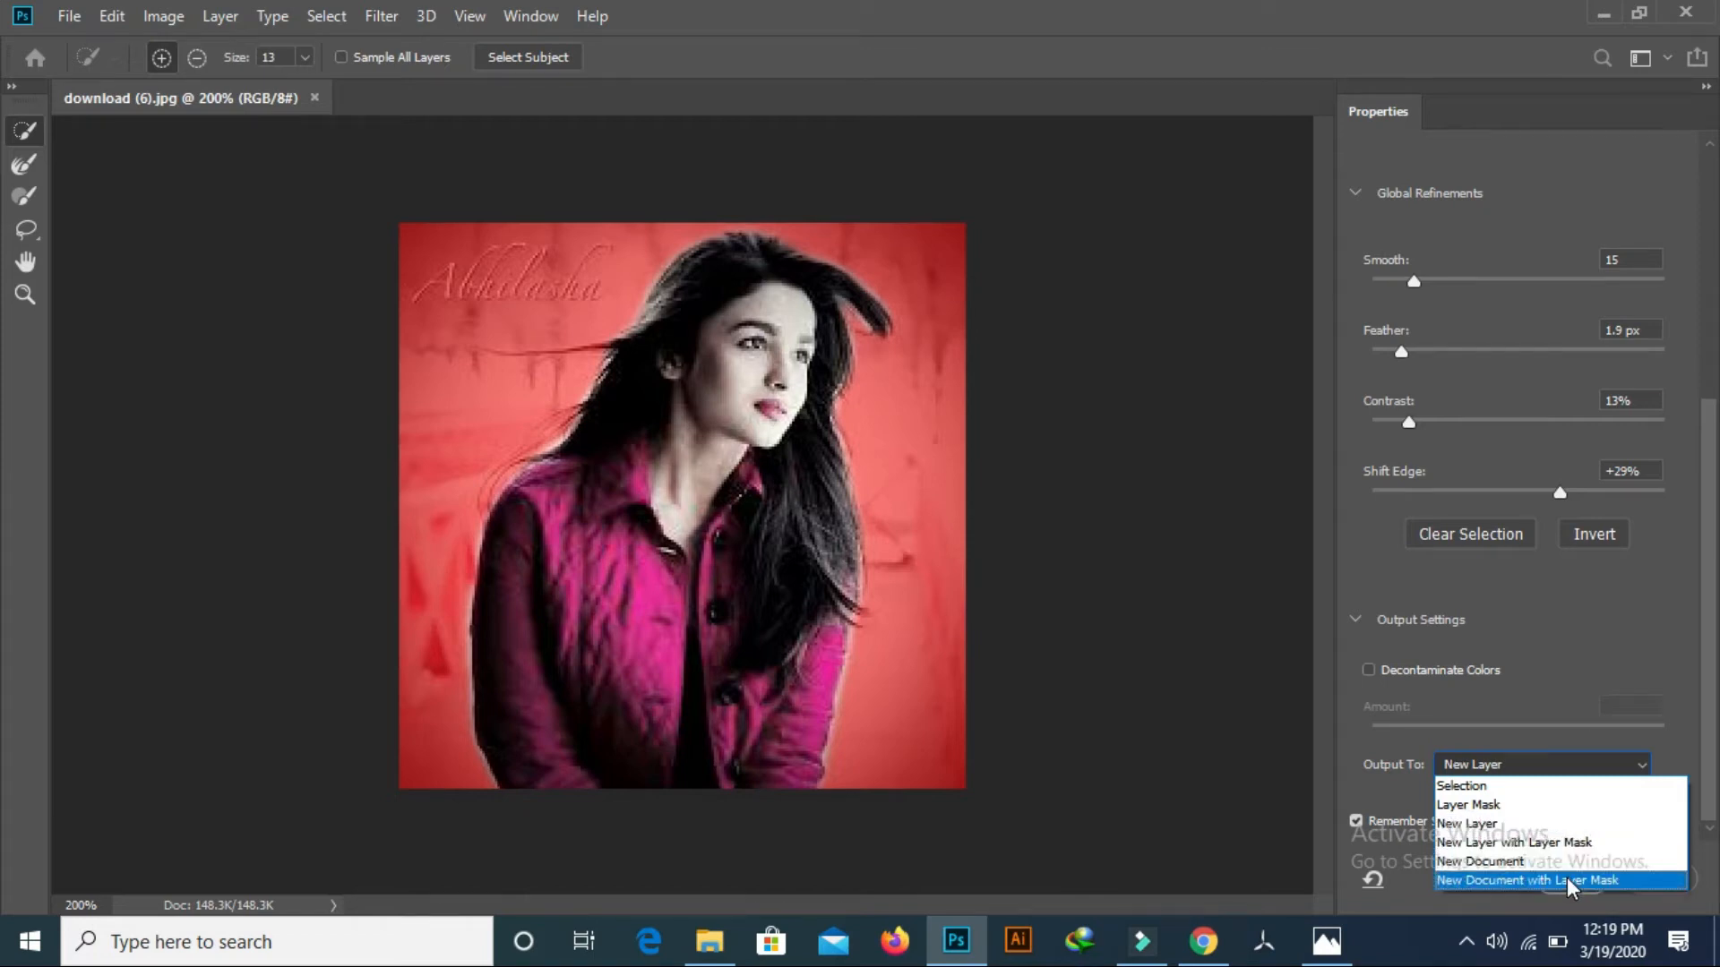
pyautogui.click(1540, 832)
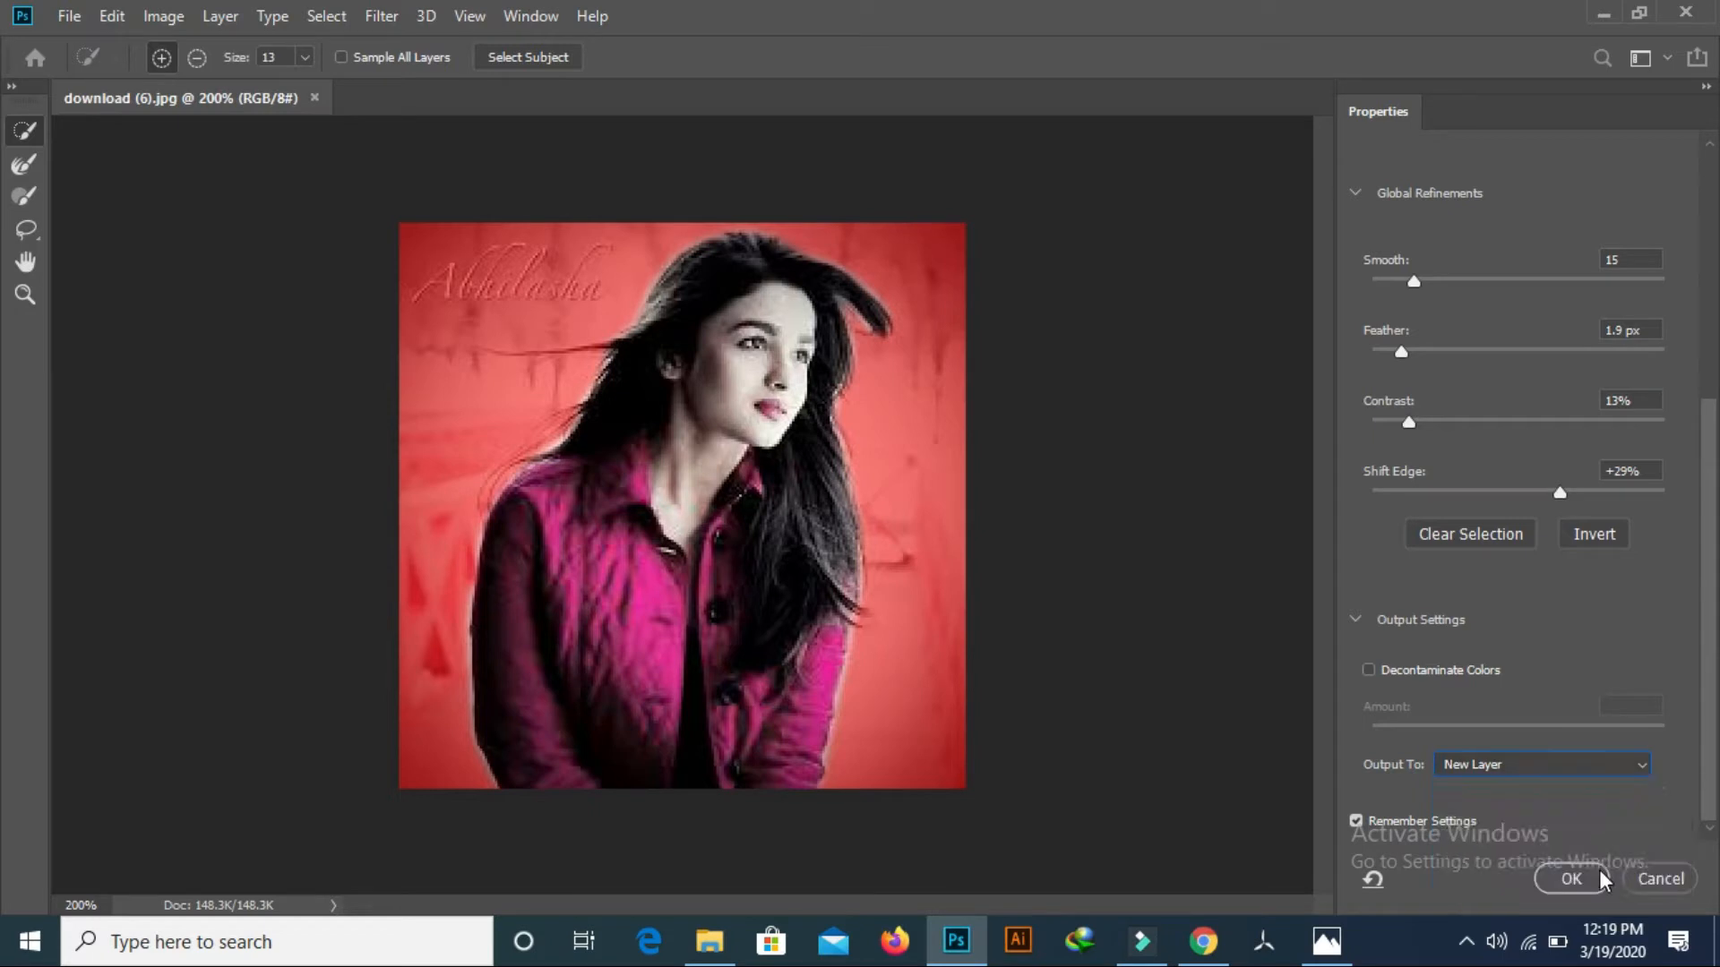
pyautogui.click(1584, 874)
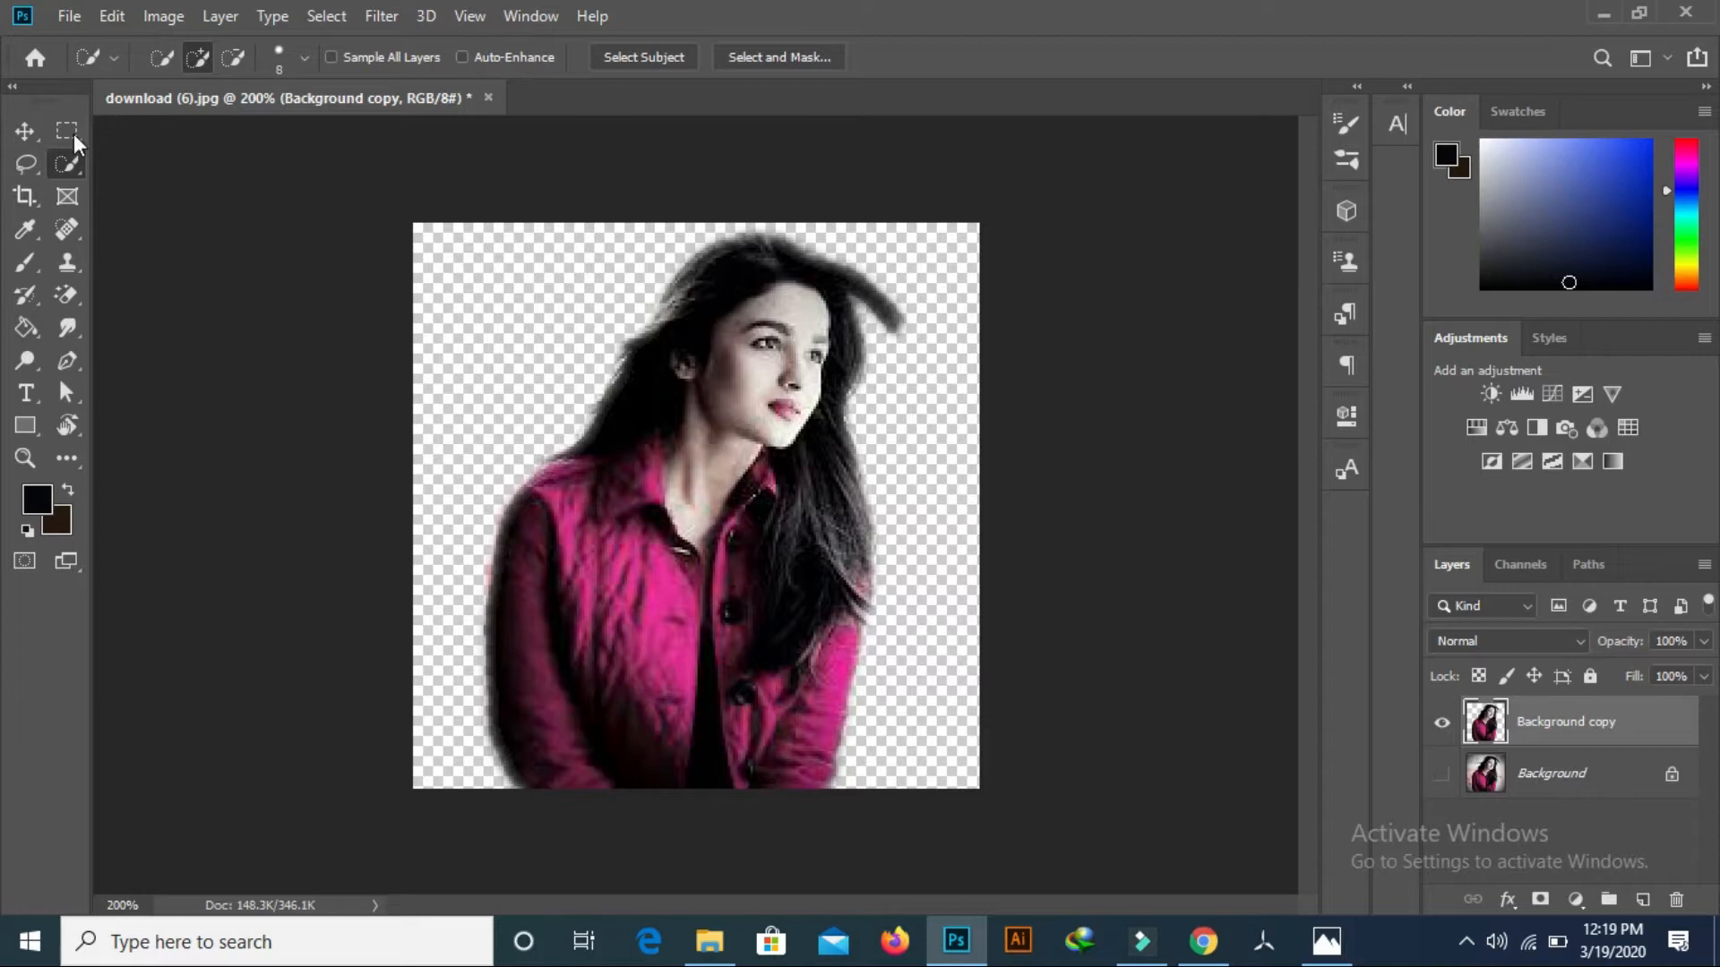
pyautogui.click(25, 133)
pyautogui.moveTo(641, 660)
pyautogui.mouseDown()
pyautogui.moveTo(660, 513)
pyautogui.moveTo(652, 651)
pyautogui.moveTo(636, 645)
pyautogui.moveTo(694, 591)
pyautogui.moveTo(613, 618)
pyautogui.moveTo(629, 673)
pyautogui.mouseUp()
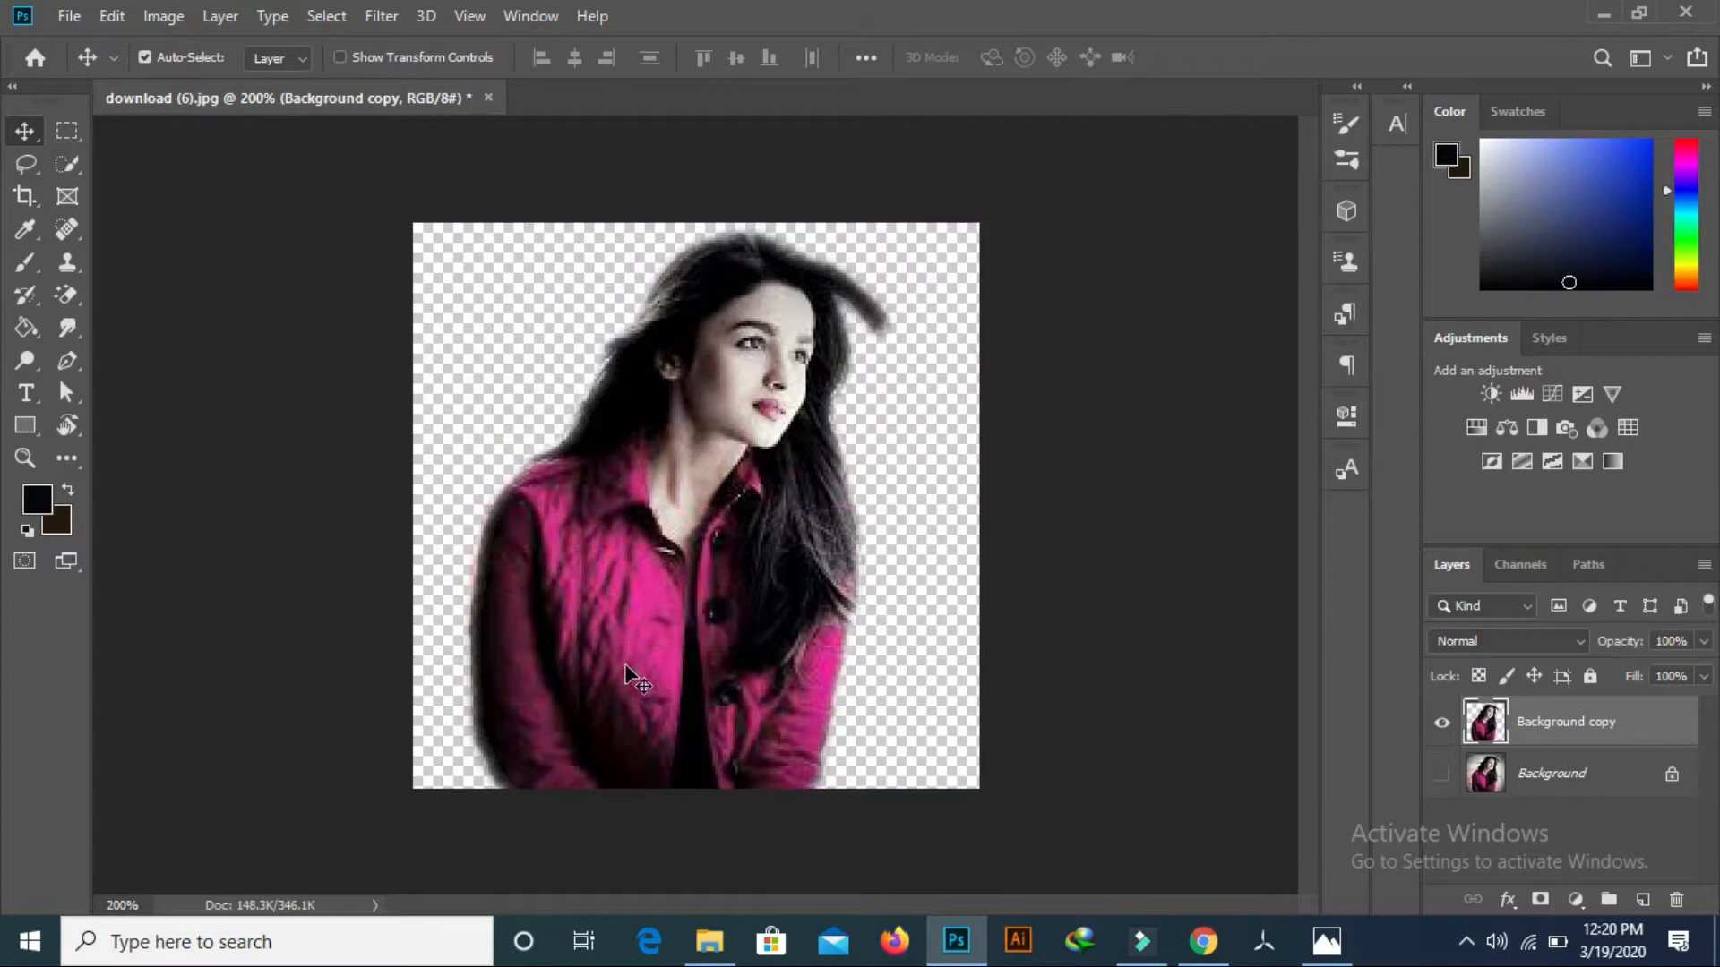
# - Open the image download (8).jpg of the man in the red shirt from the backround folder
pyautogui.click(69, 17)
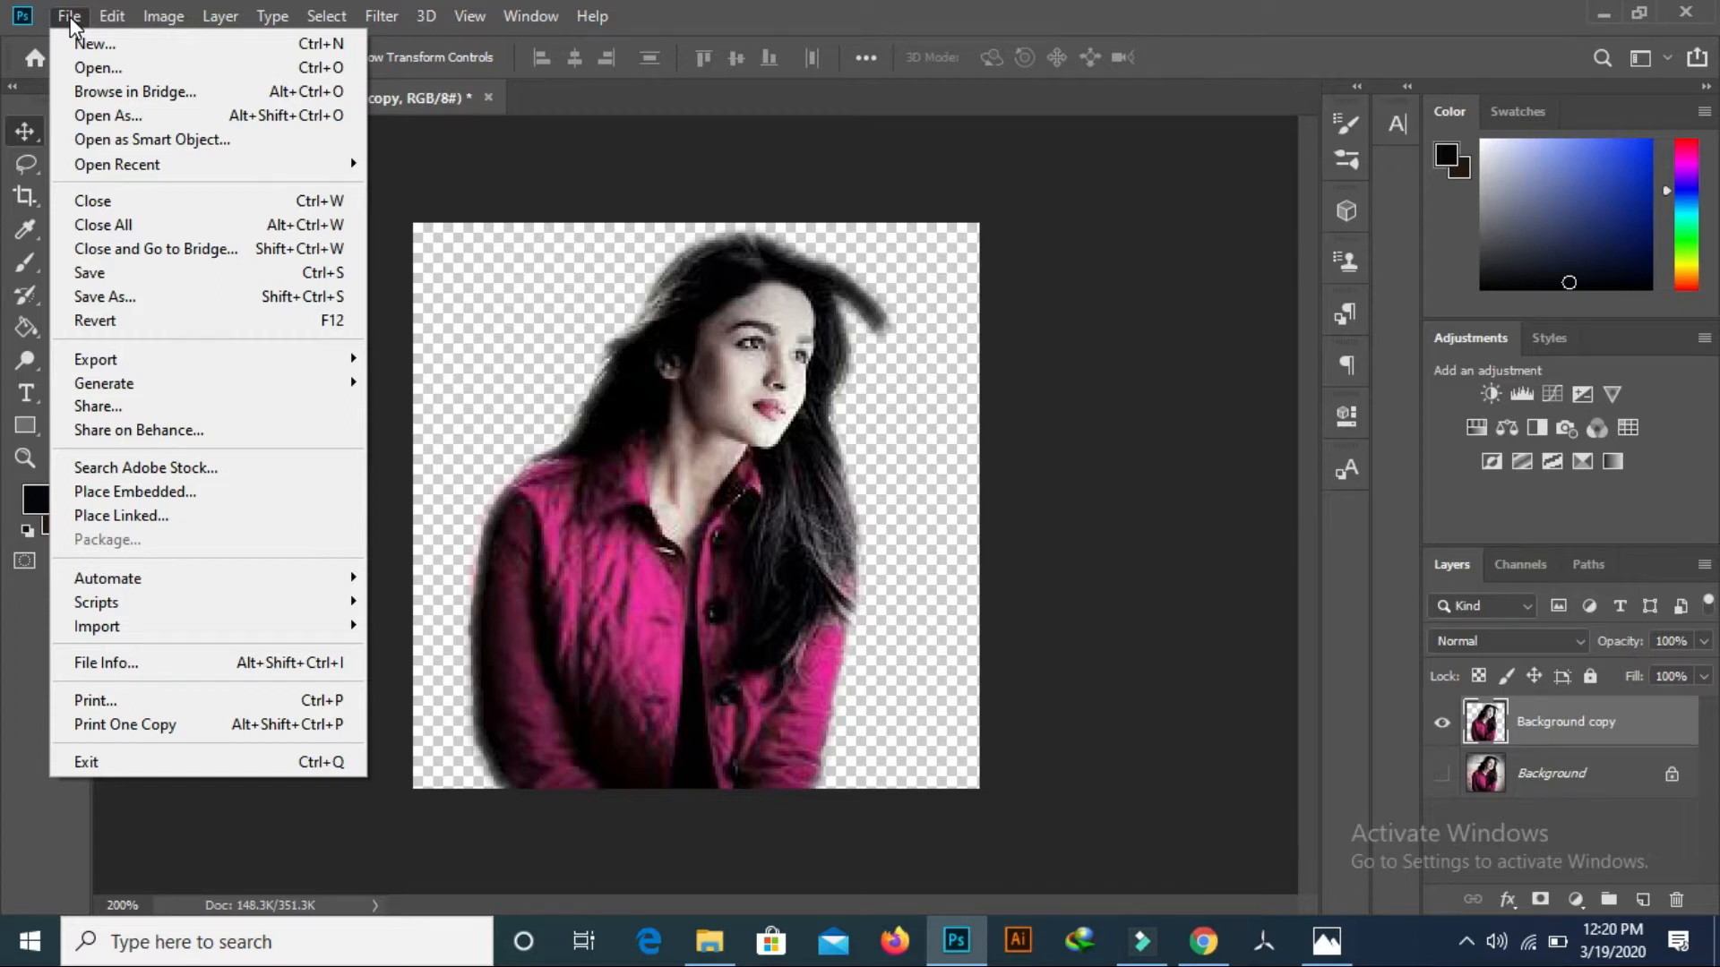
pyautogui.click(108, 65)
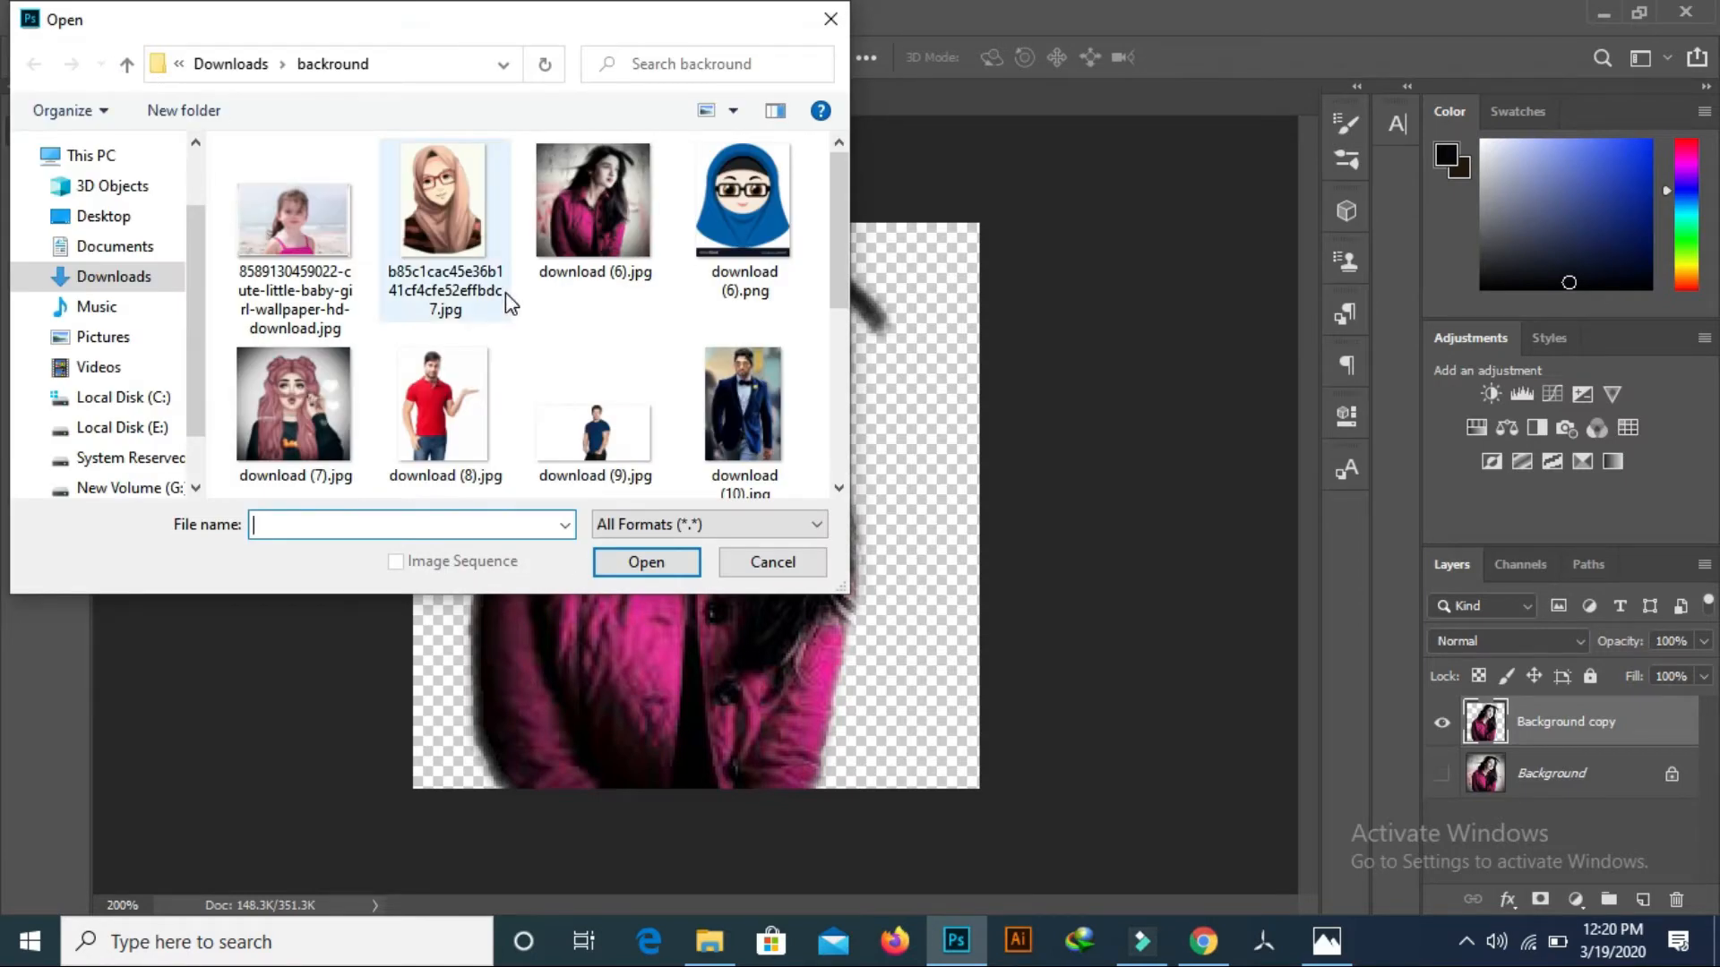
pyautogui.scroll(-3, 505, 292)
pyautogui.scroll(2, 506, 301)
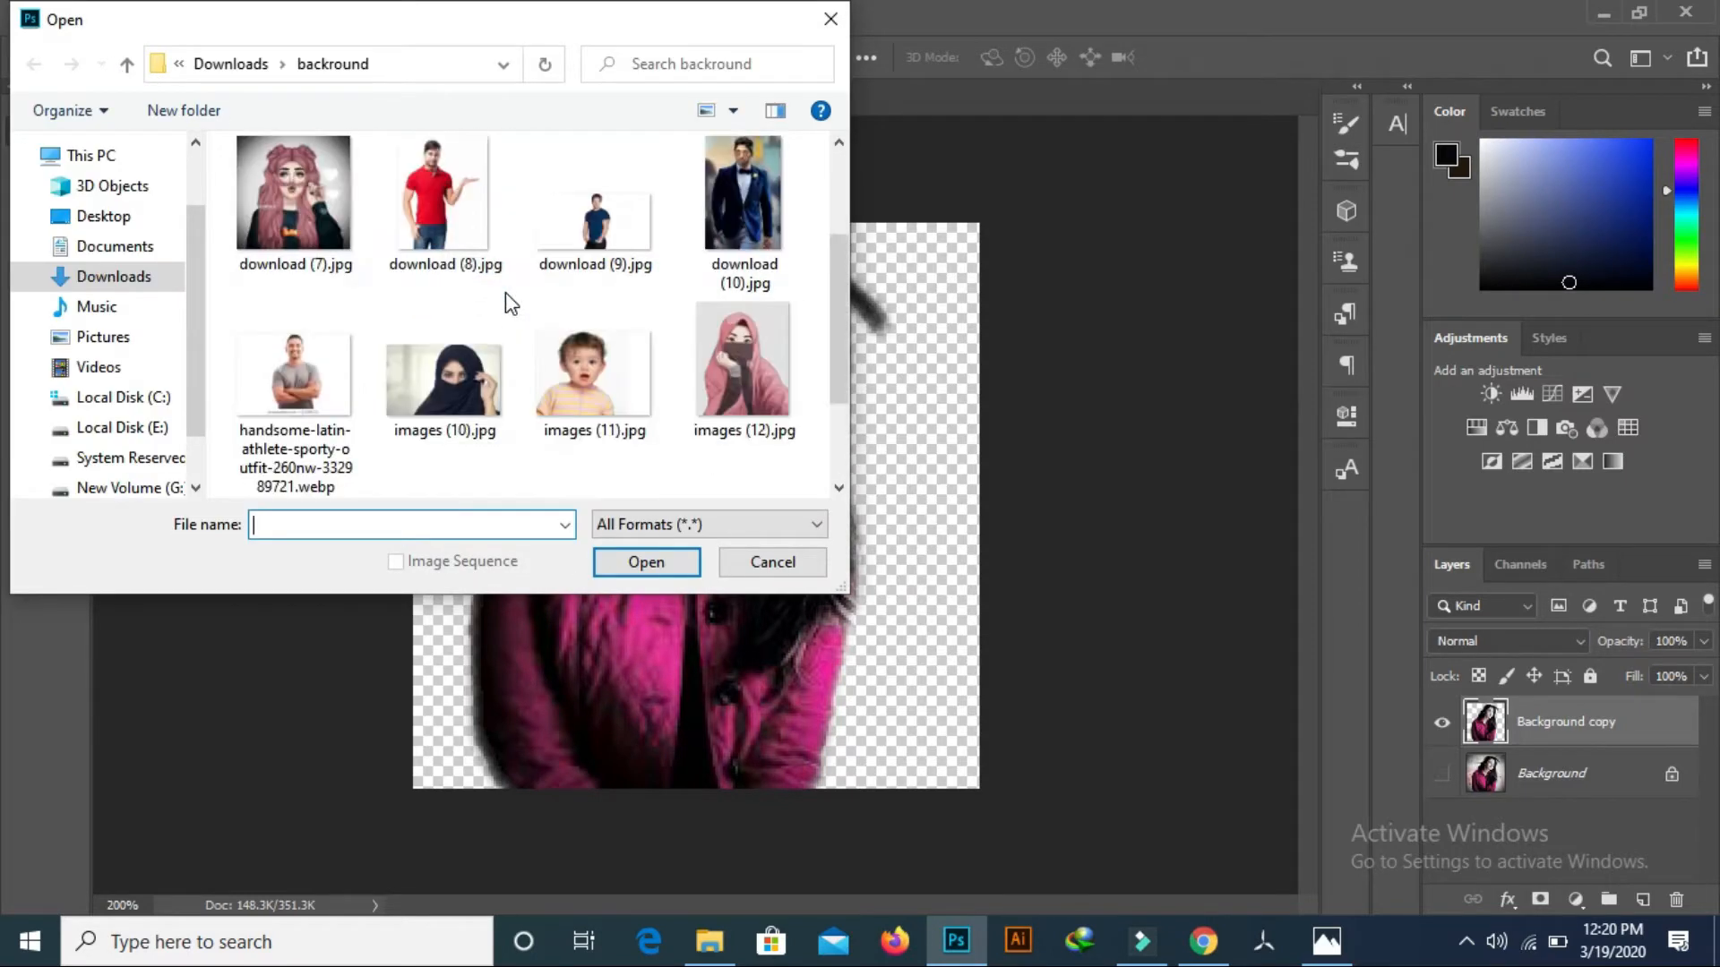
pyautogui.scroll(2, 504, 294)
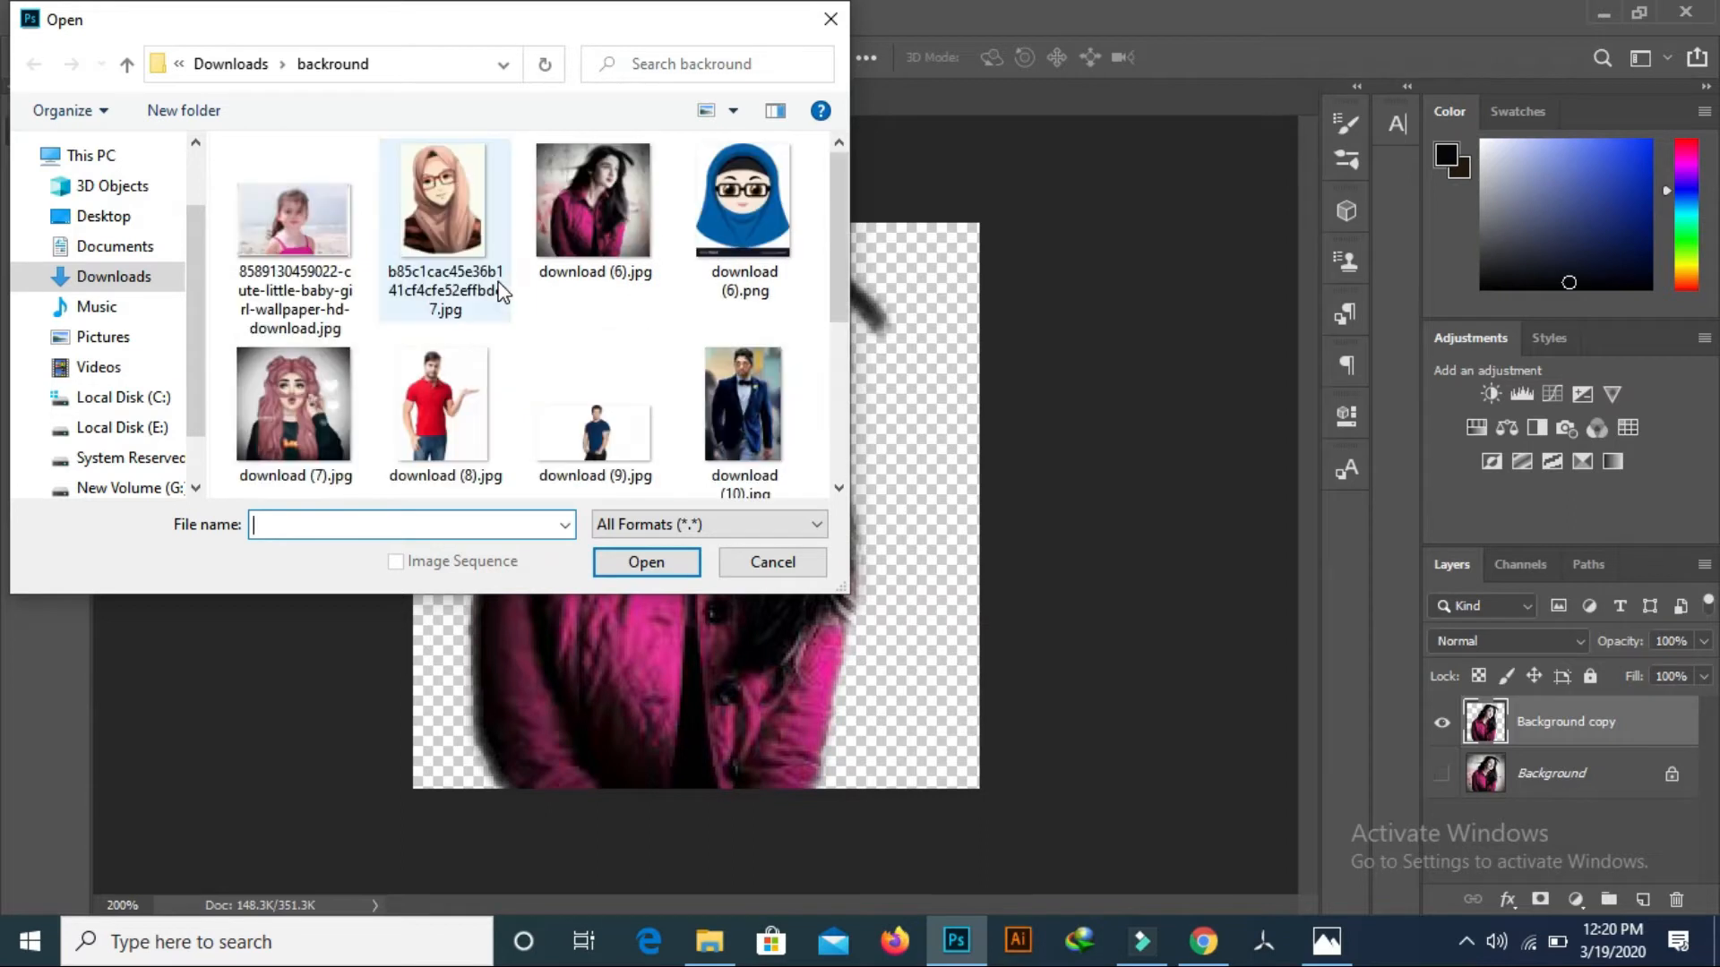
pyautogui.scroll(-1, 475, 309)
pyautogui.click(396, 385)
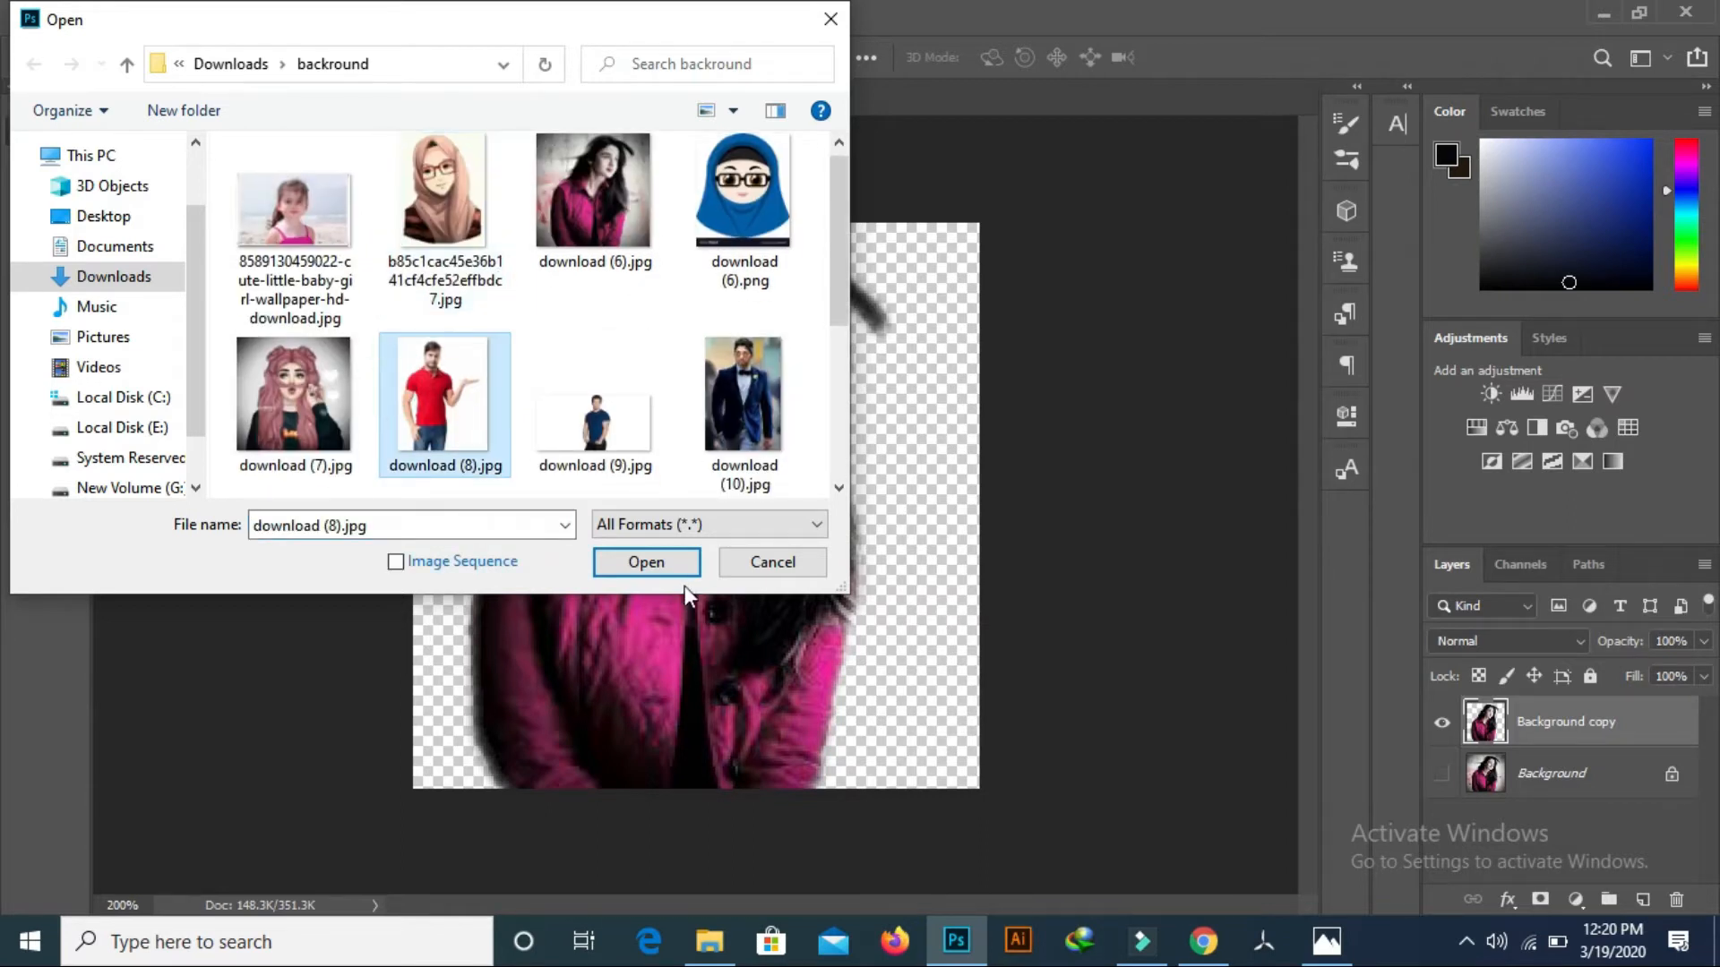
pyautogui.click(665, 562)
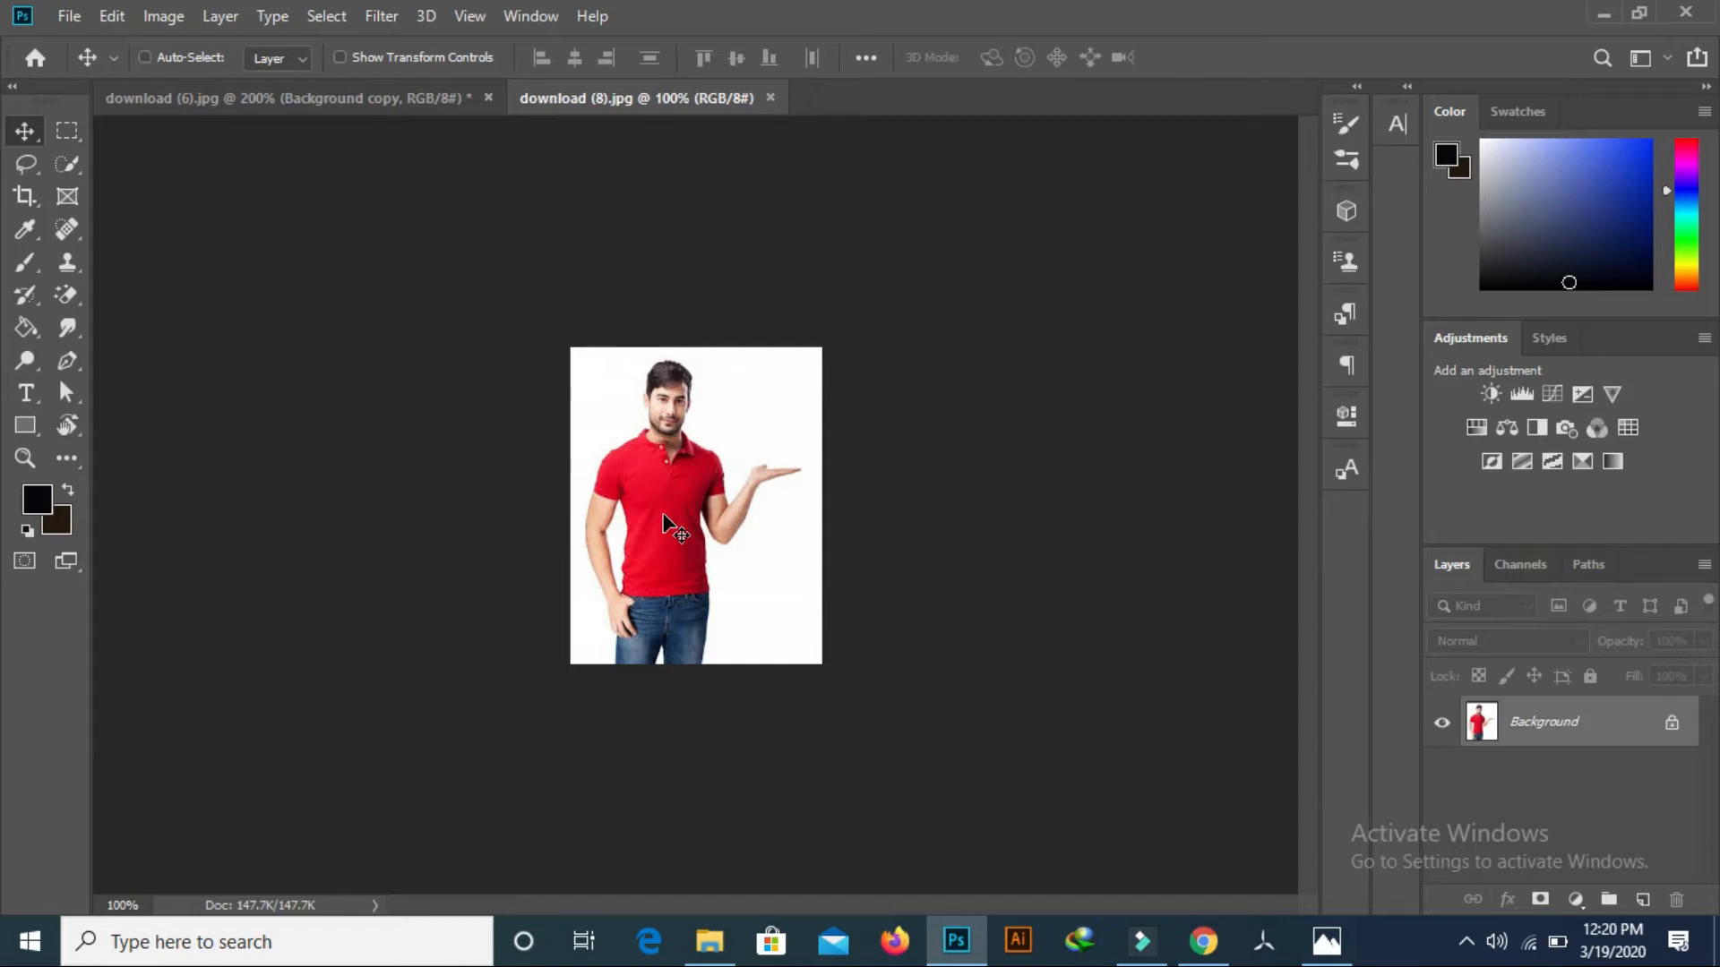
# - Erase the white background surrounding the man in the red shirt with the Magic Eraser tool
pyautogui.hotkey('ctrl', '+')
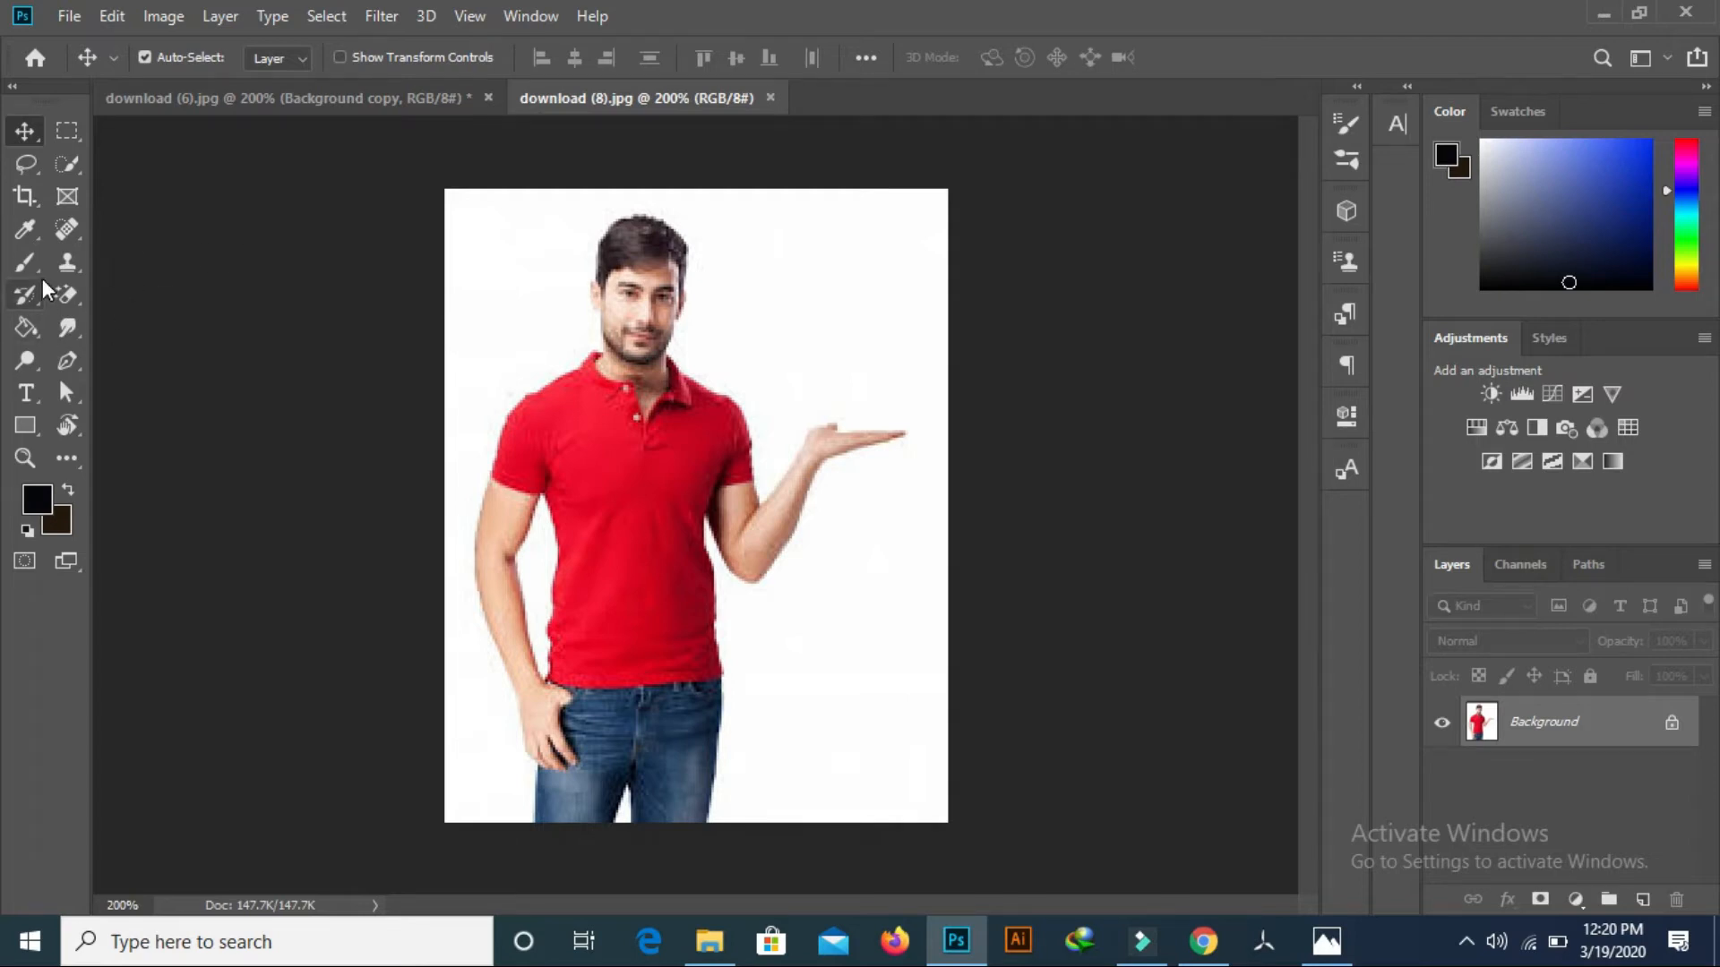
pyautogui.click(79, 297)
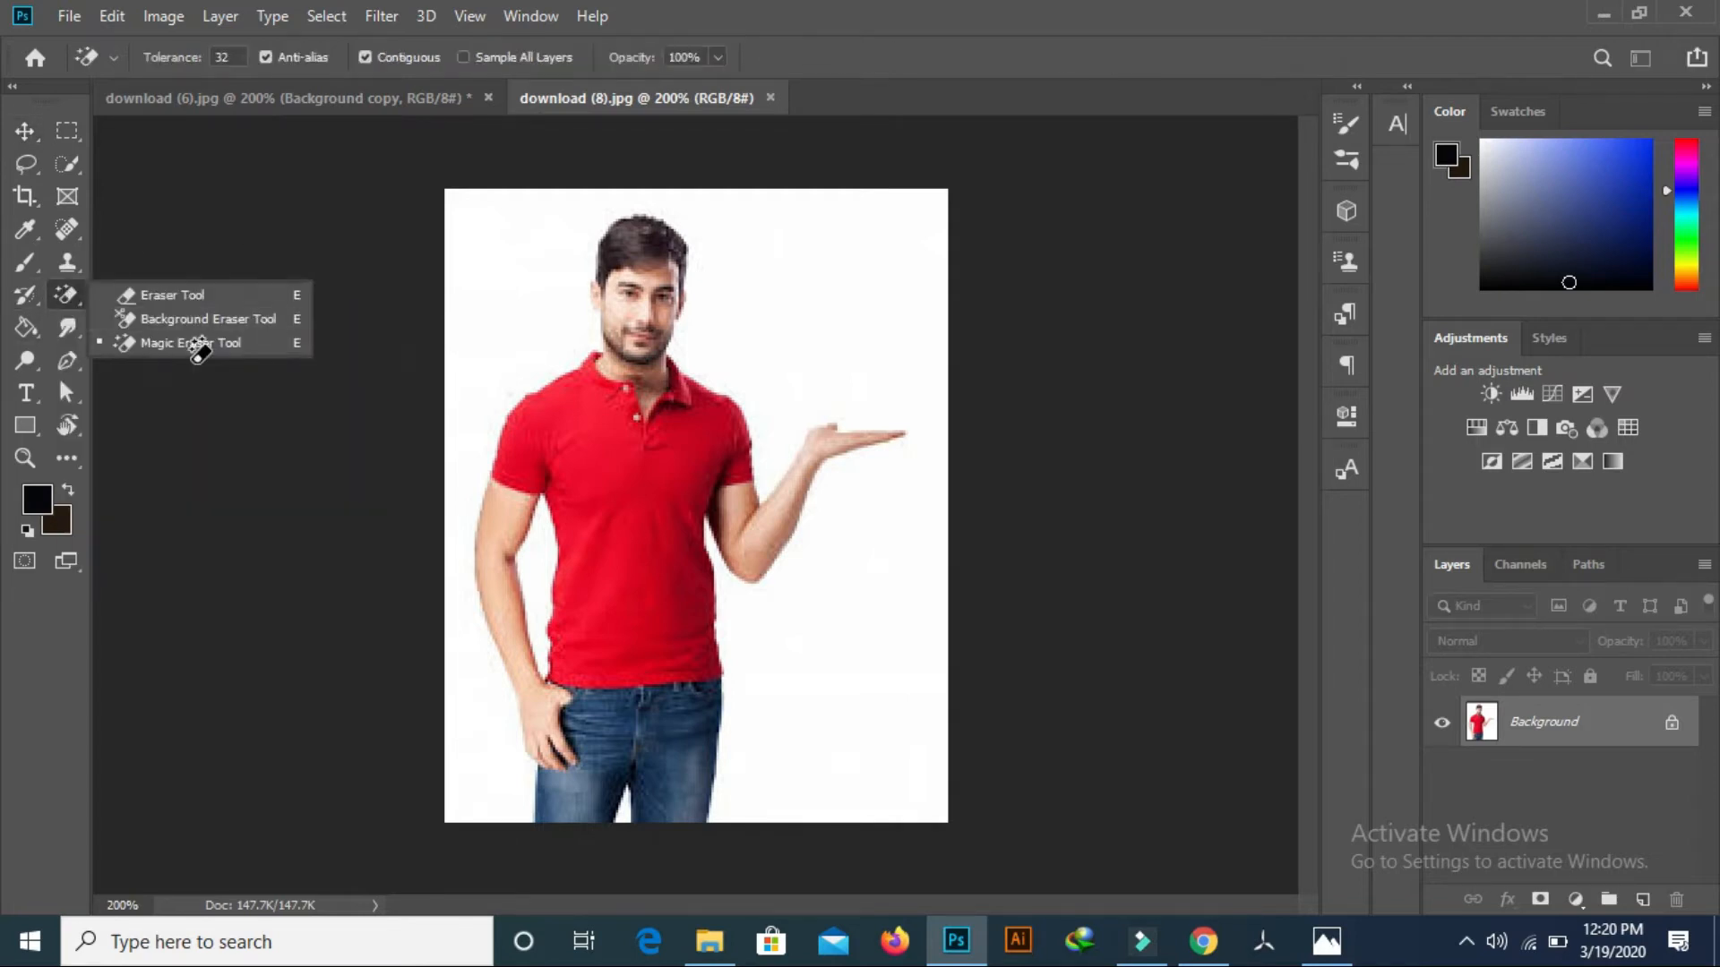
pyautogui.click(183, 340)
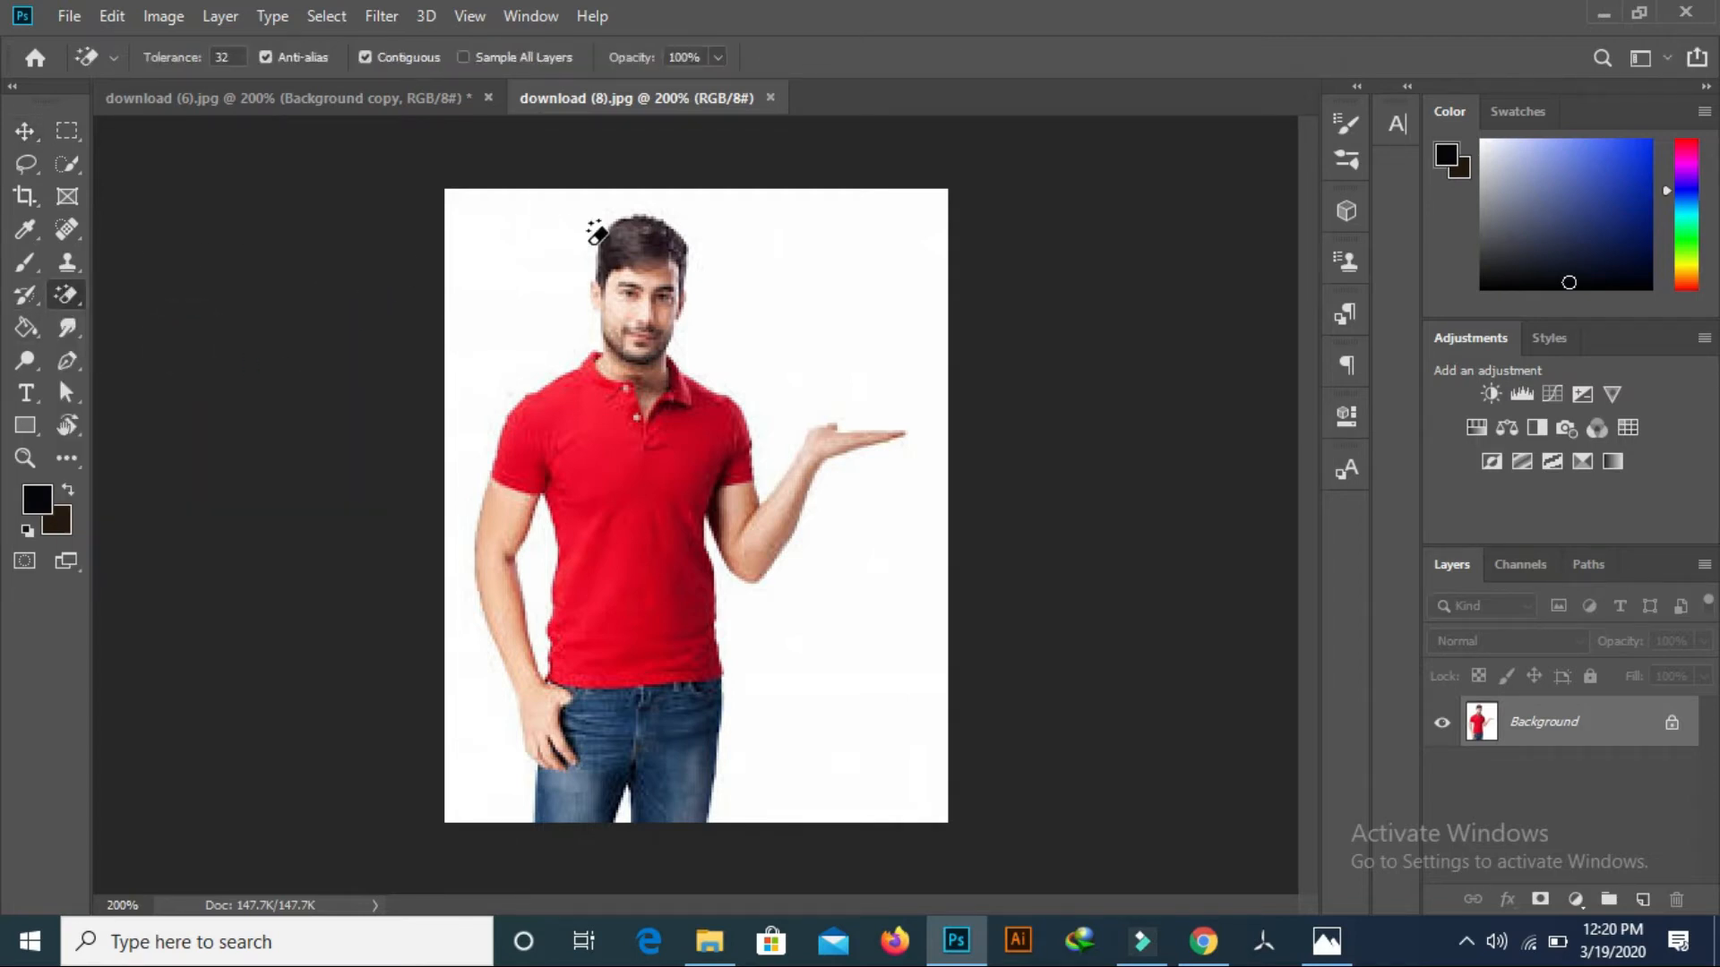
pyautogui.click(516, 287)
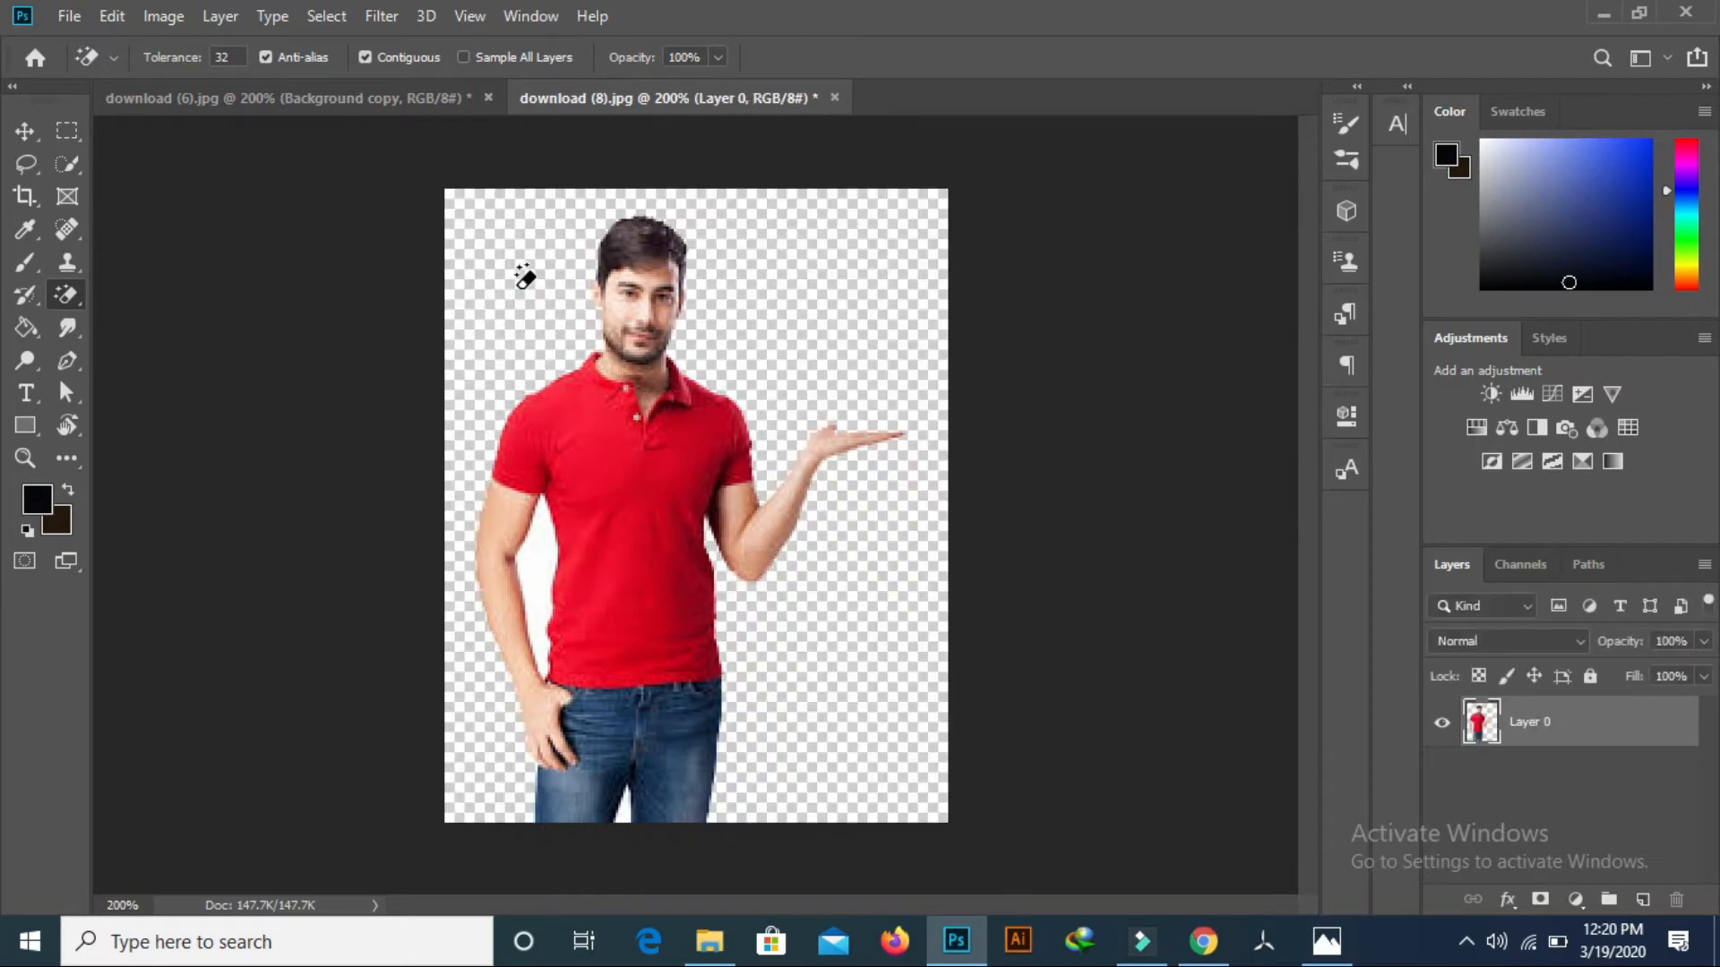
# - Move the cut-out man to the right, to about the centre of the canvas
pyautogui.click(32, 136)
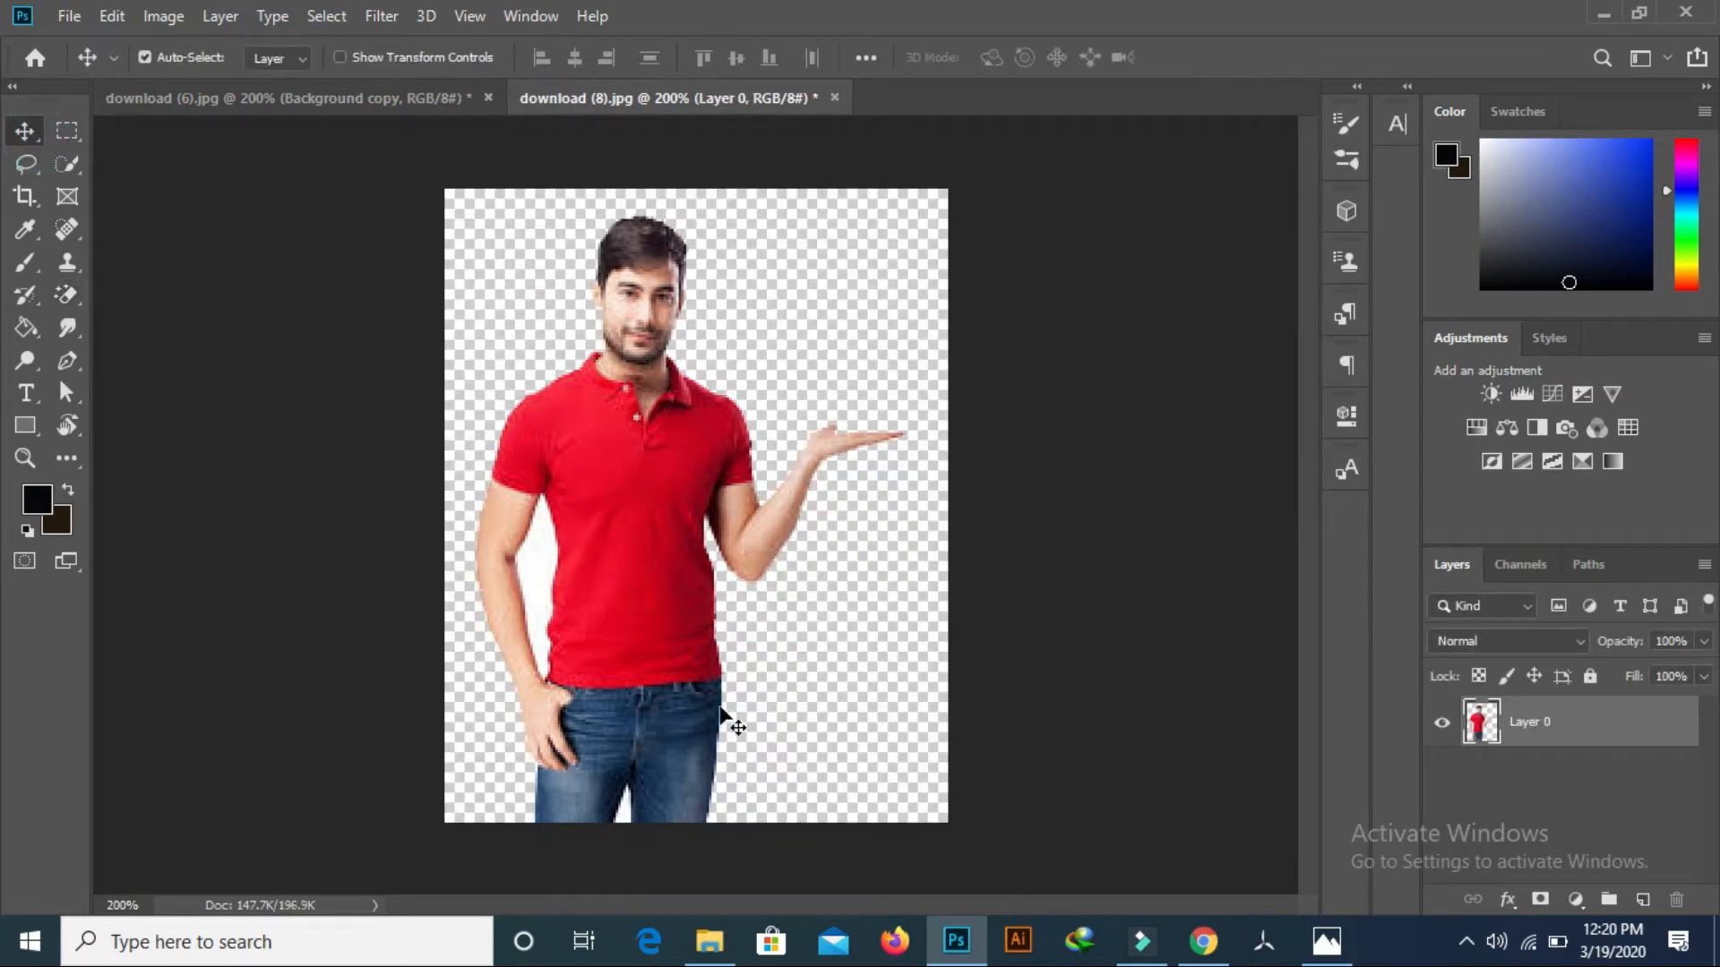
pyautogui.click(659, 675)
pyautogui.moveTo(695, 695); pyautogui.dragTo(698, 658)
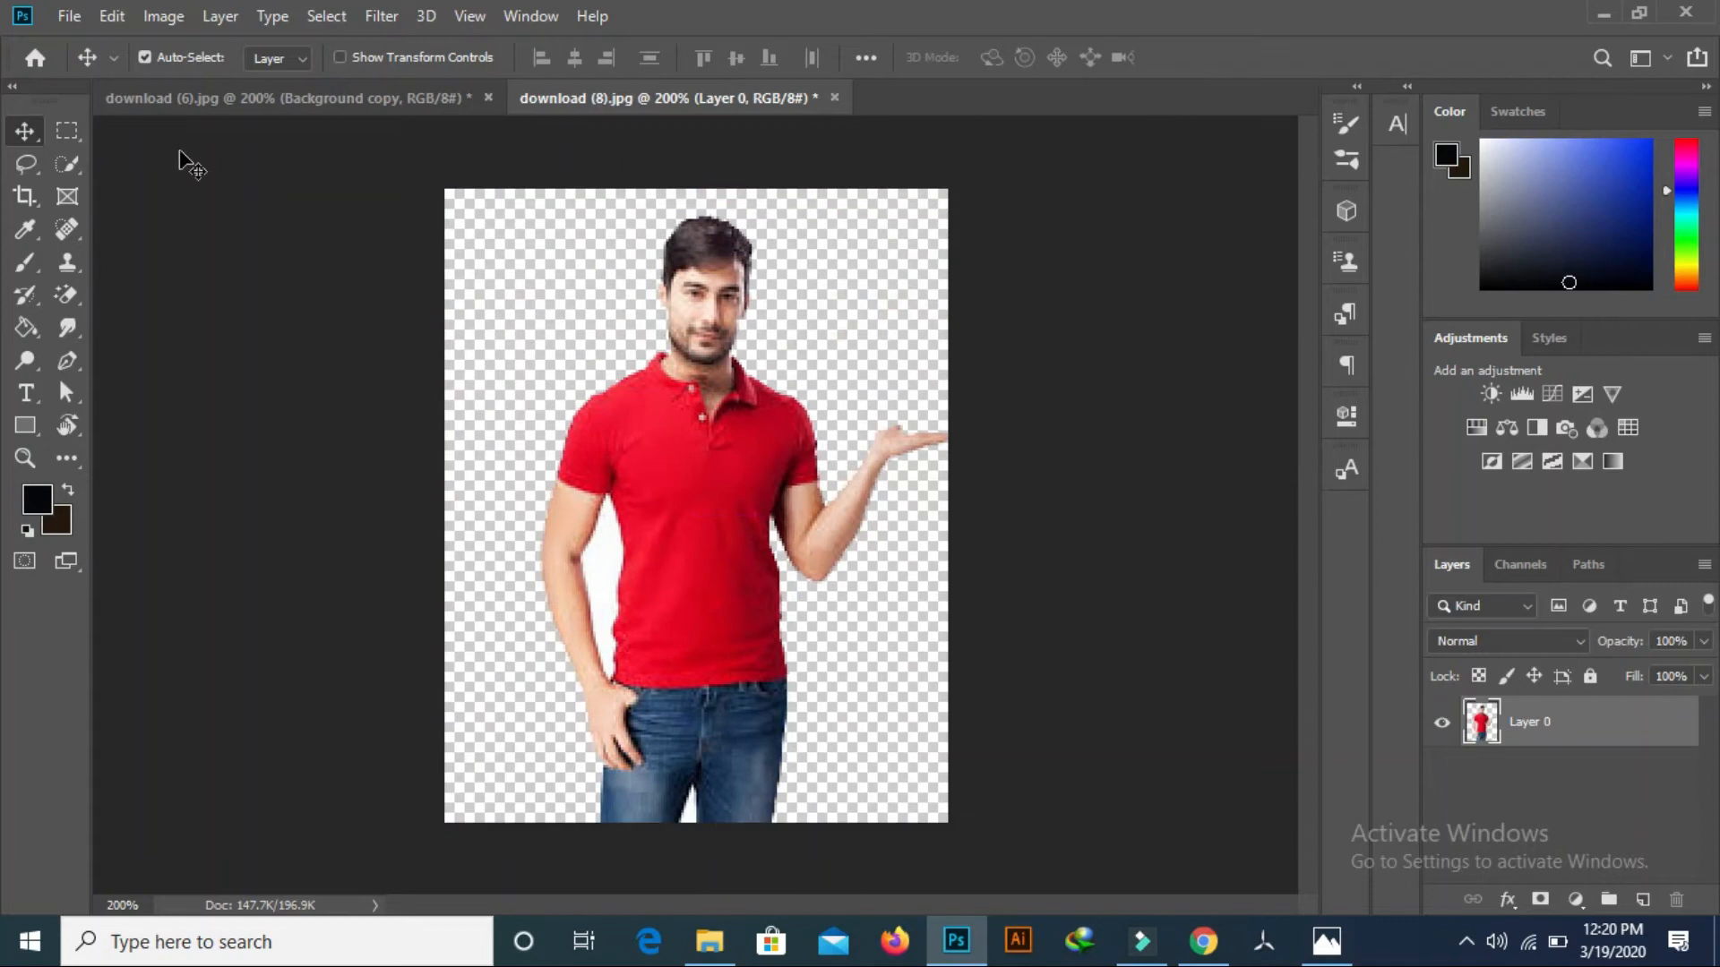
# - Open the image images (10).jpg of the veiled woman from the backround folder
pyautogui.click(71, 16)
pyautogui.click(112, 16)
pyautogui.click(70, 16)
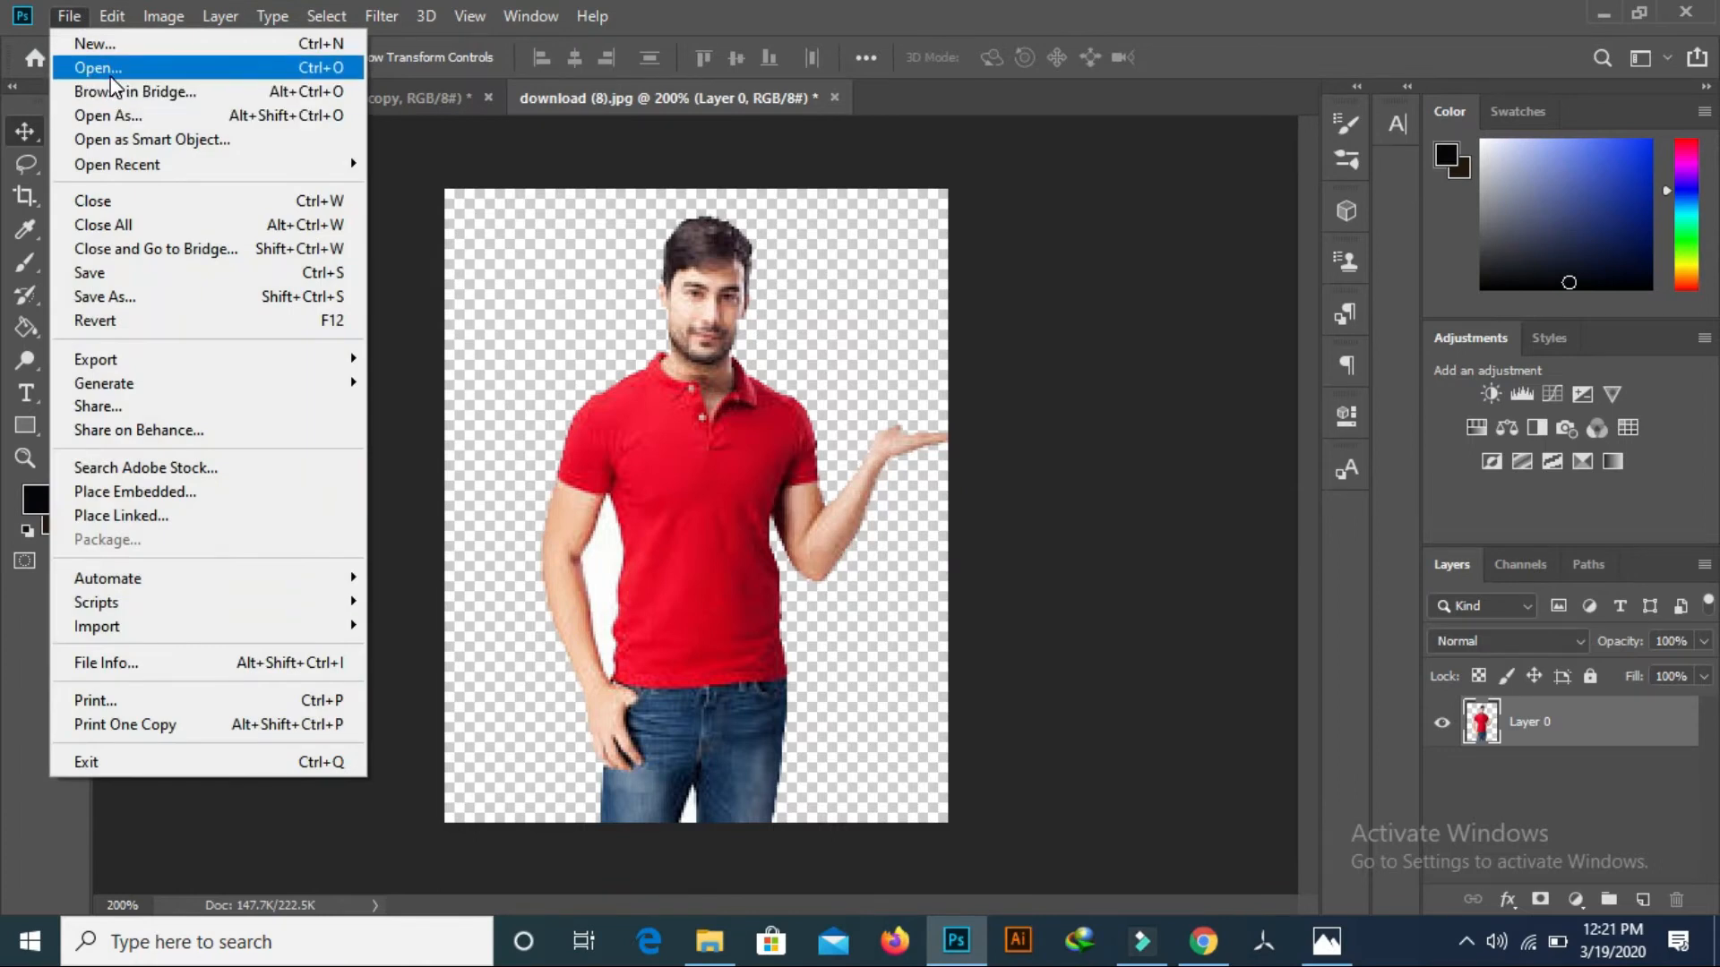
pyautogui.click(110, 78)
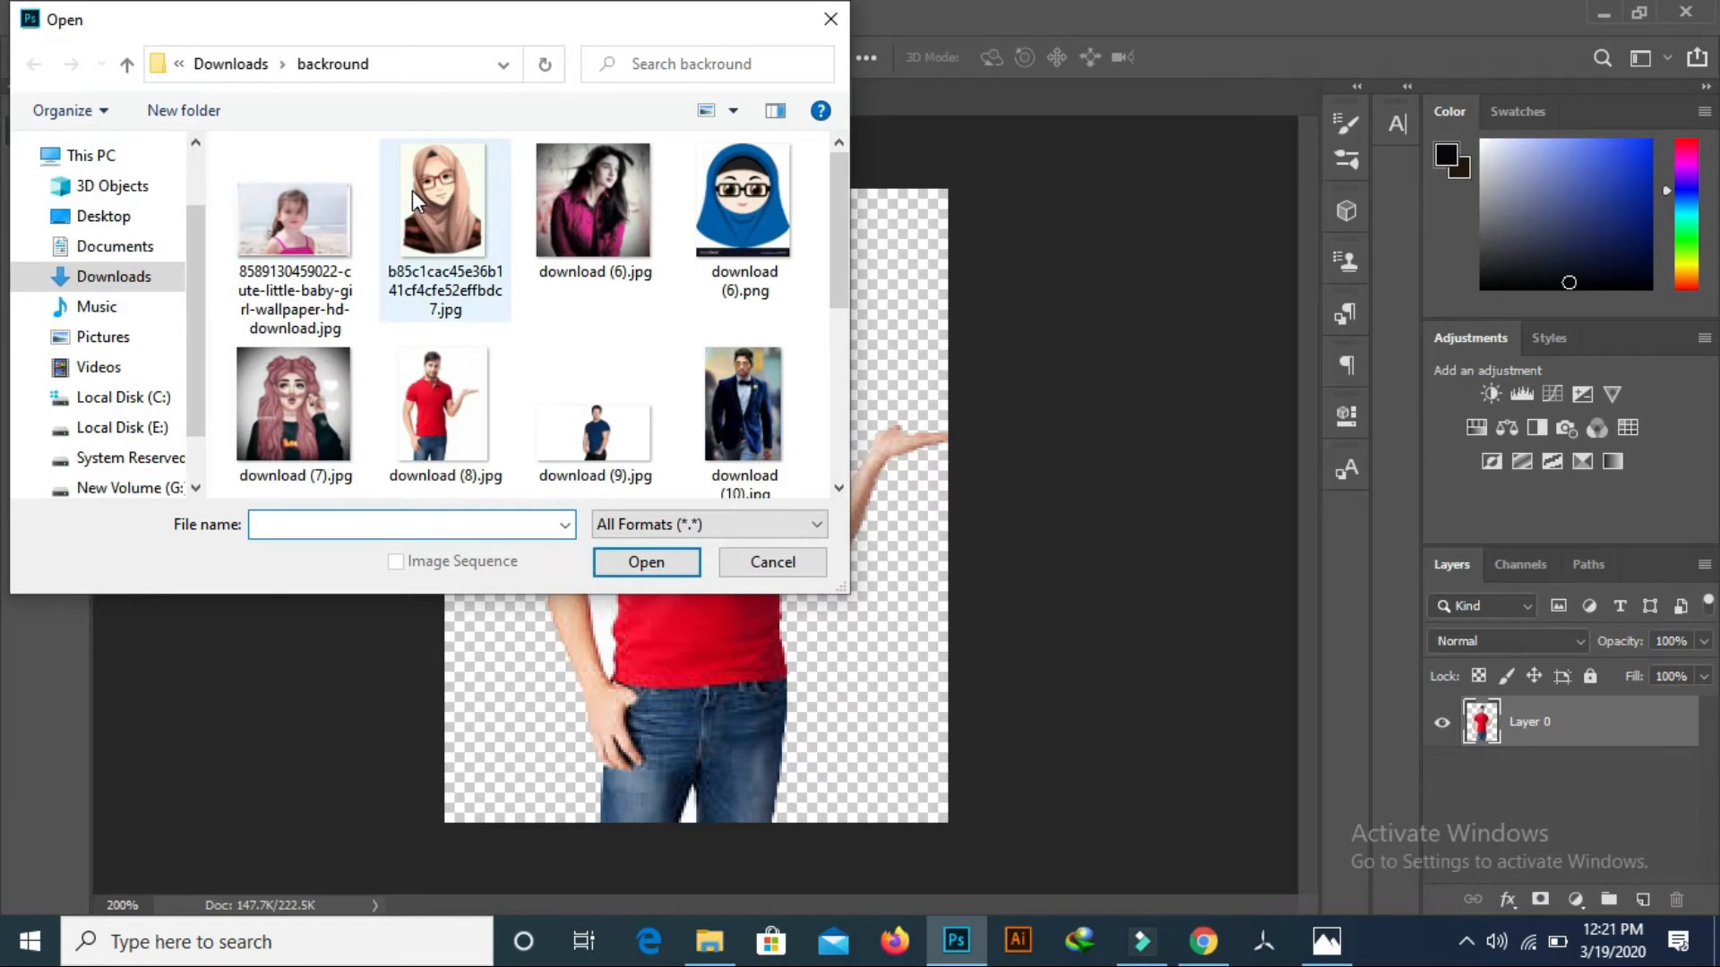
pyautogui.scroll(-2, 412, 190)
pyautogui.scroll(-2, 412, 191)
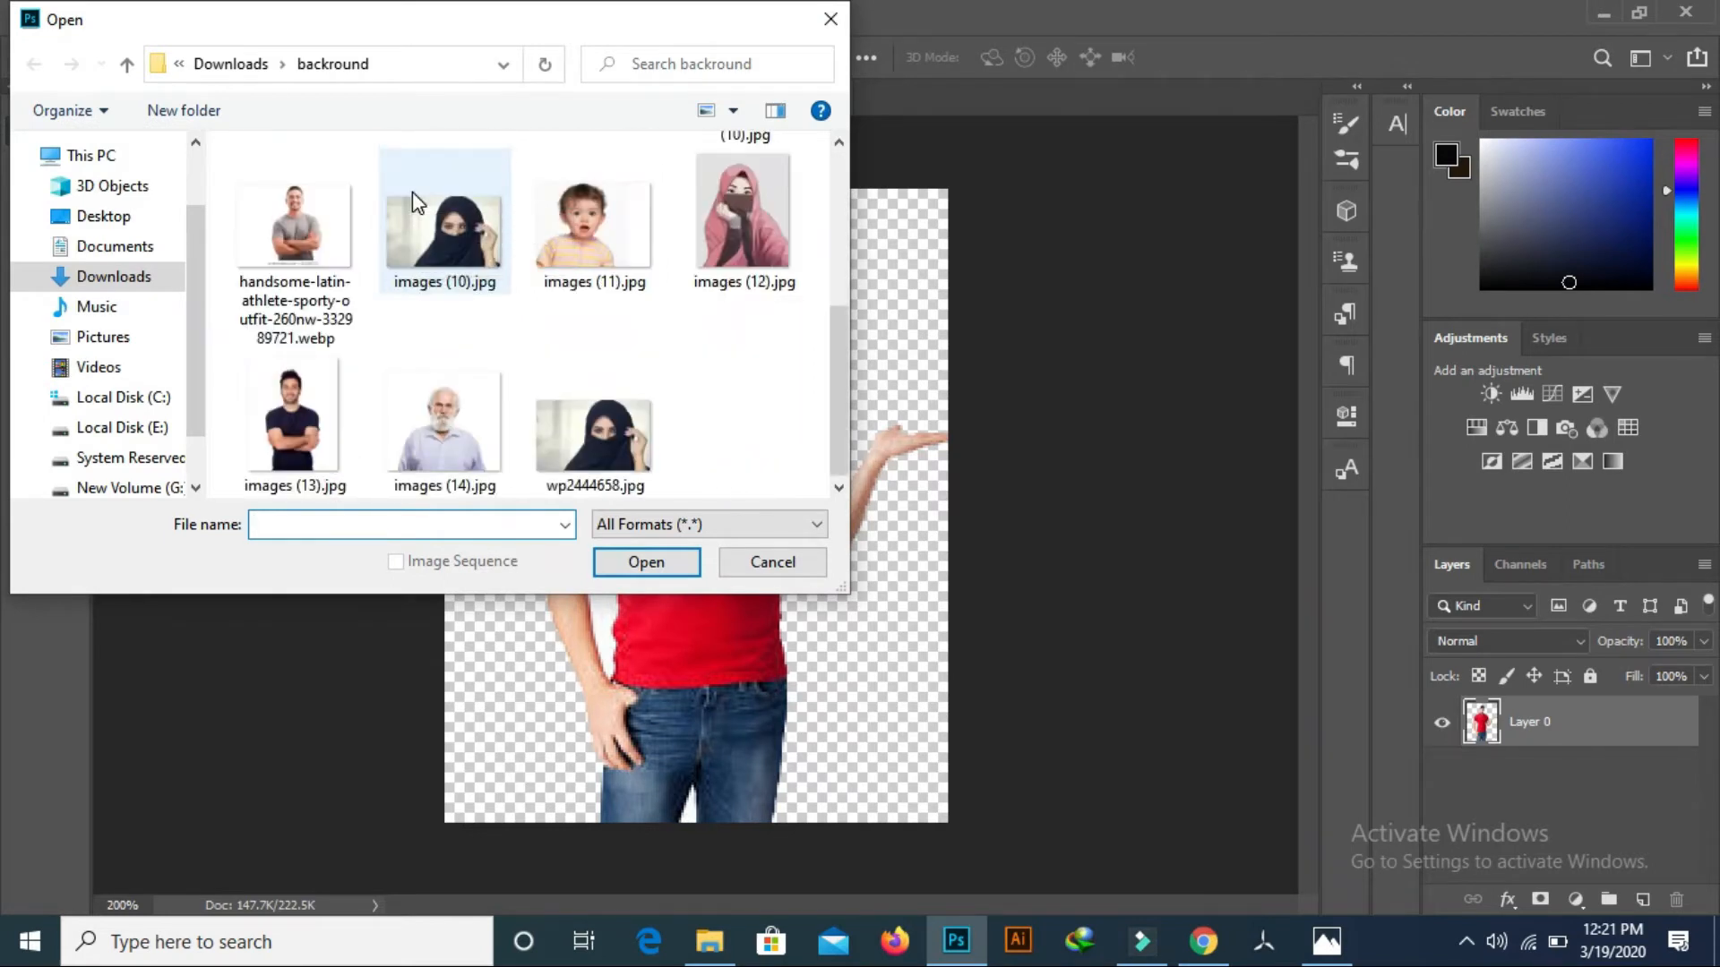
pyautogui.click(467, 254)
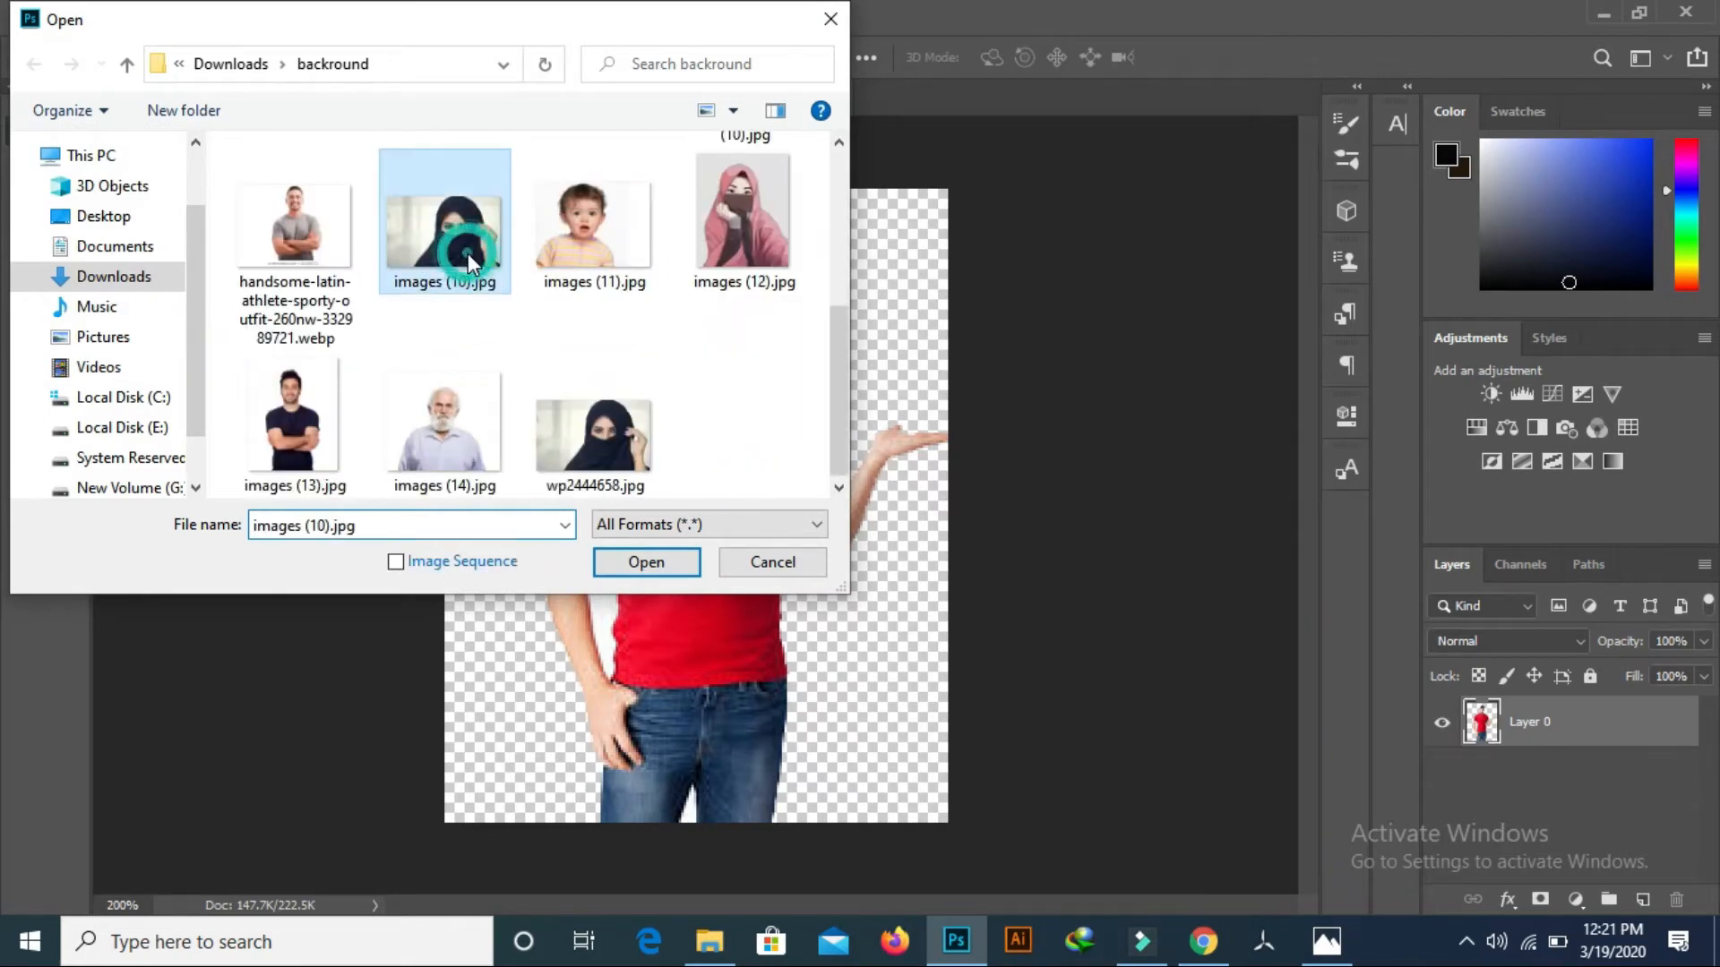
pyautogui.click(631, 554)
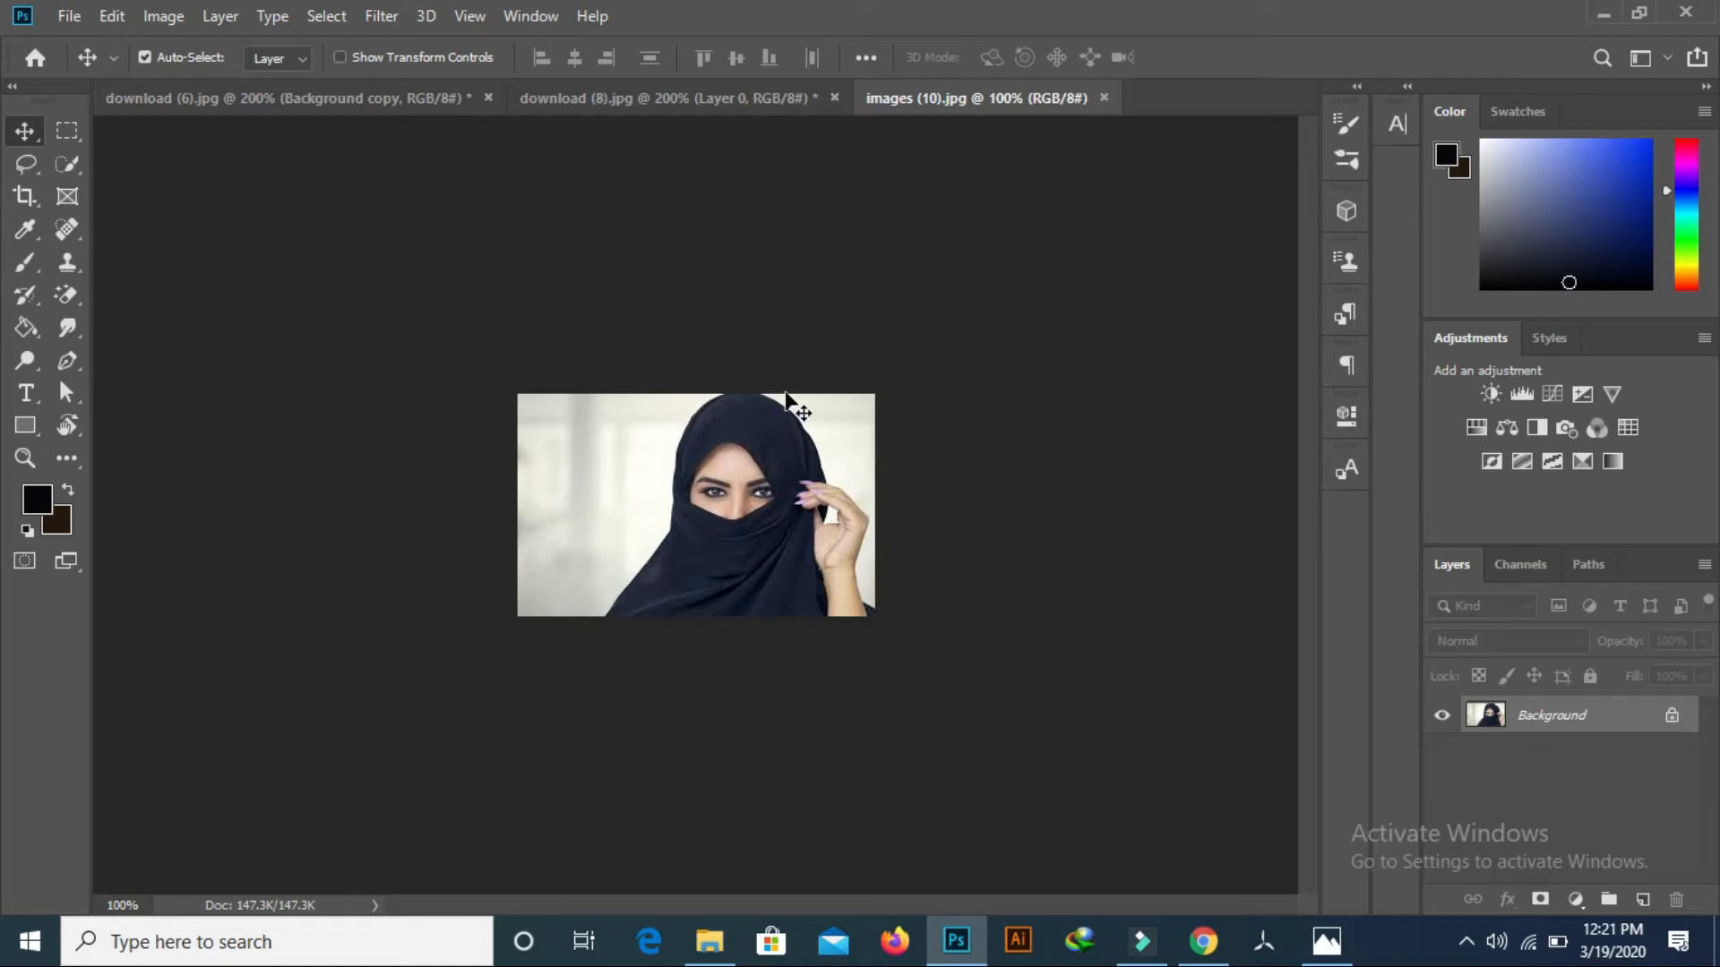
# - Select the veiled woman, including her raised hand and arm, with the Quick Selection tool
pyautogui.hotkey('ctrl', '+')
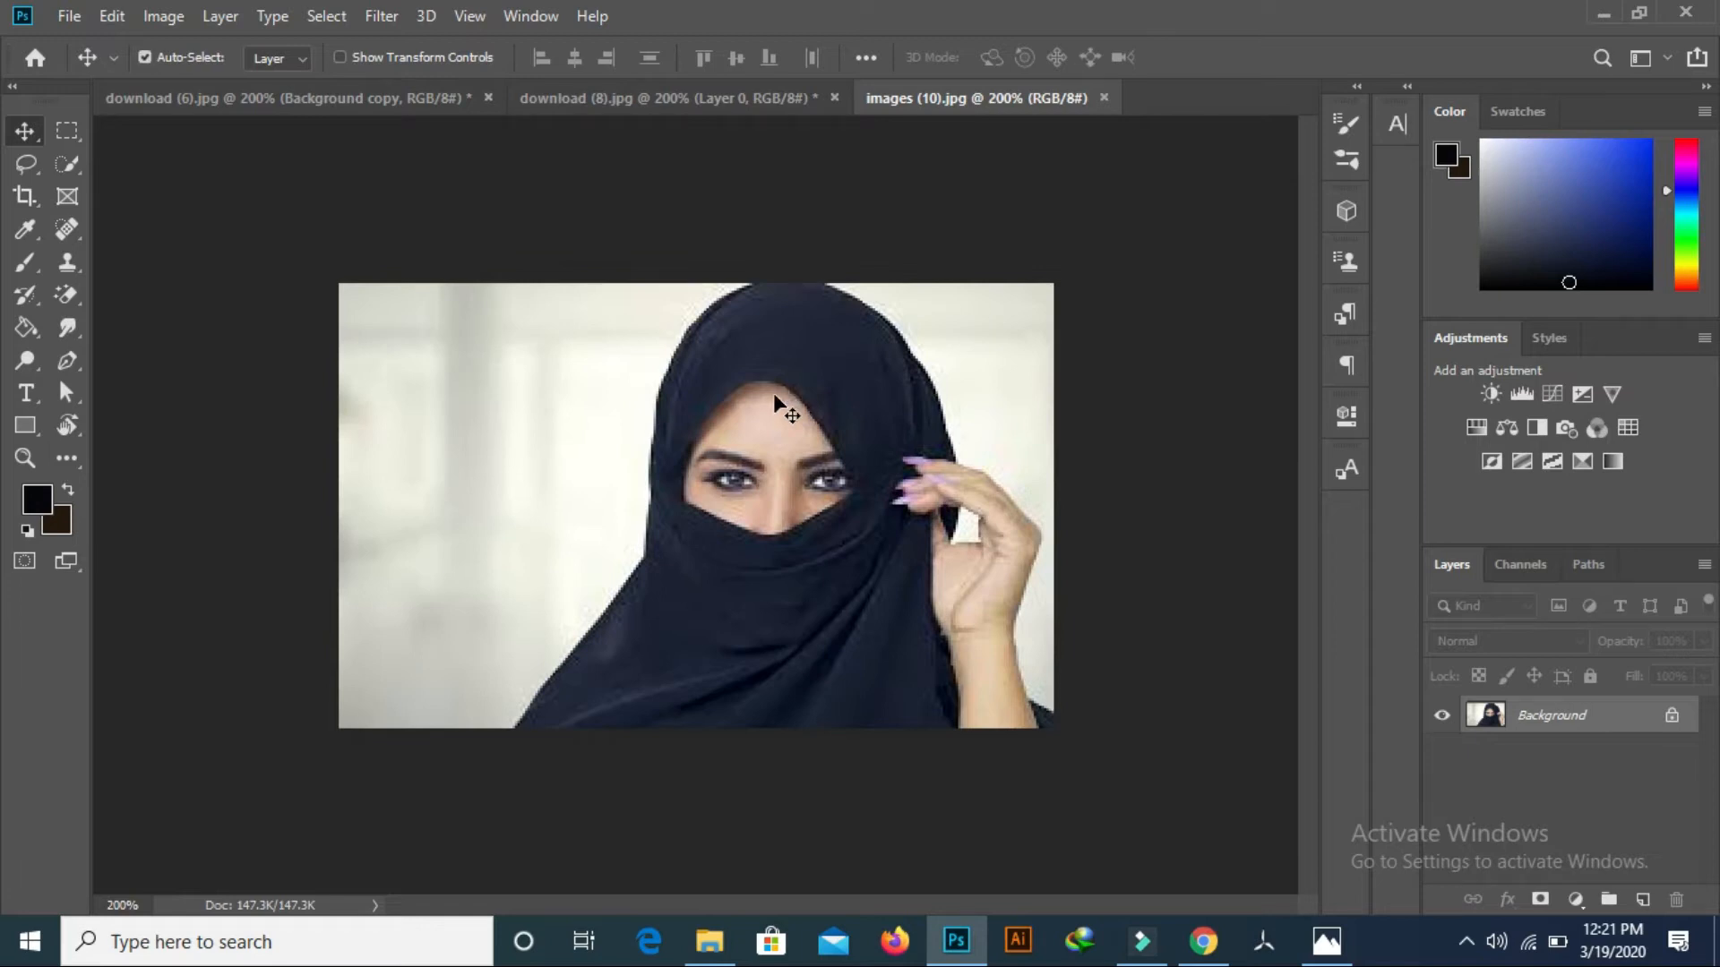
pyautogui.moveTo(77, 164); pyautogui.dragTo(126, 166)
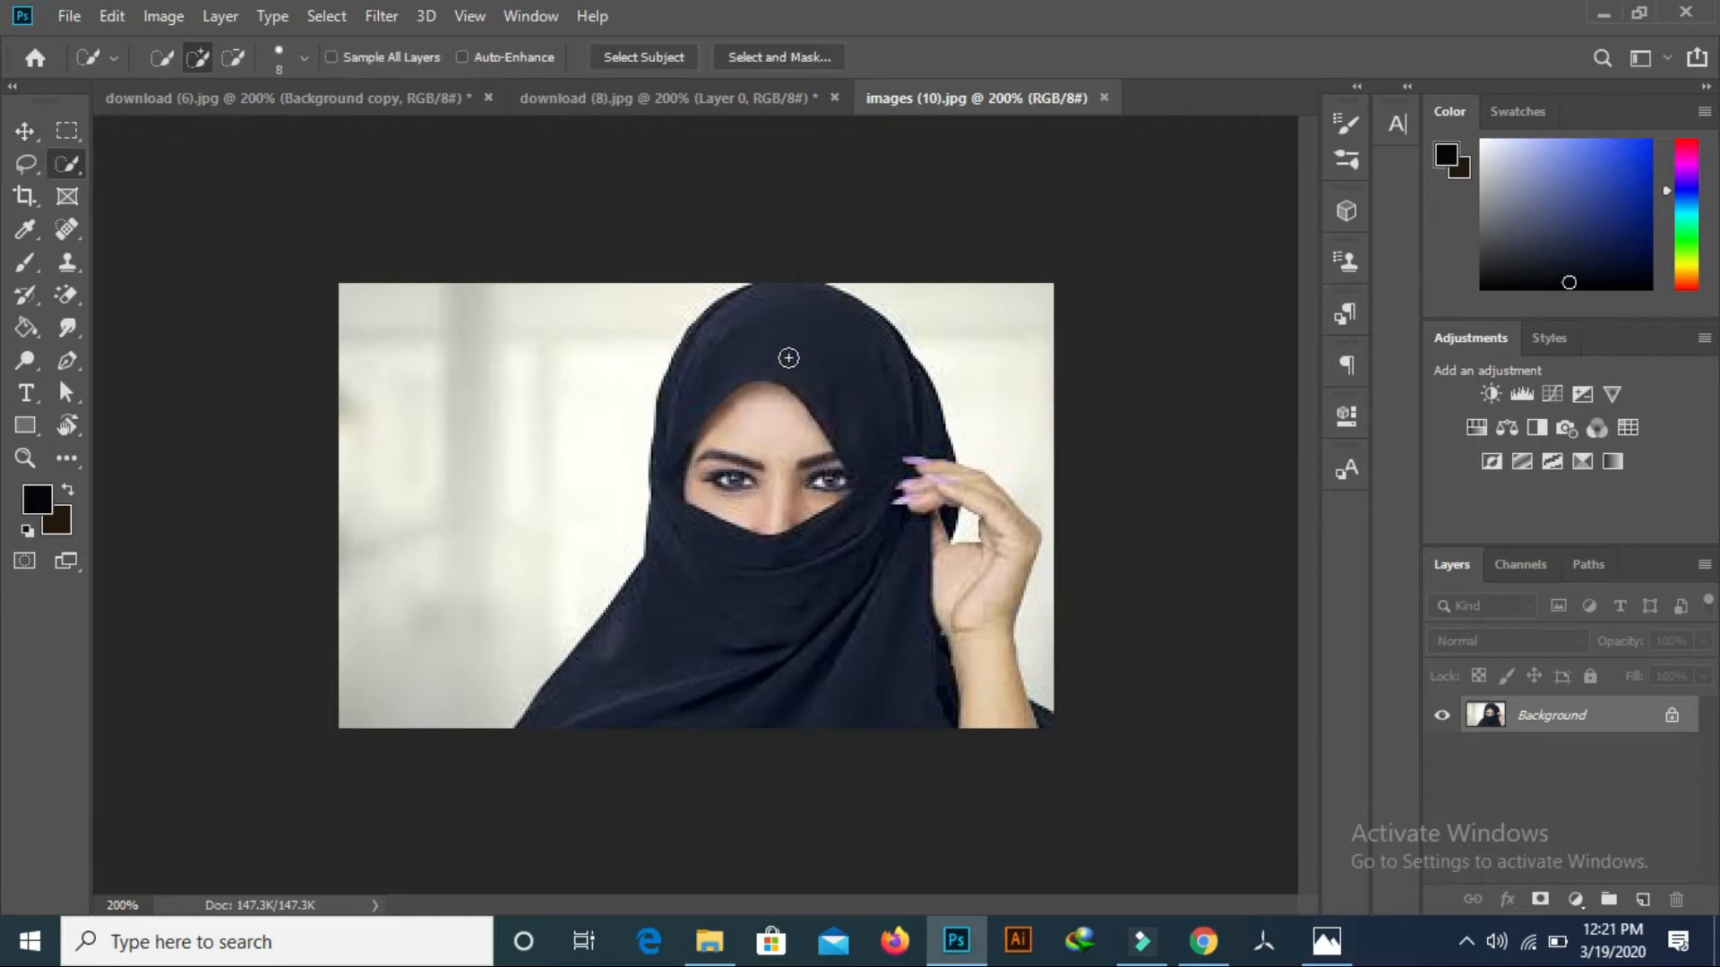
pyautogui.moveTo(747, 303); pyautogui.dragTo(682, 575)
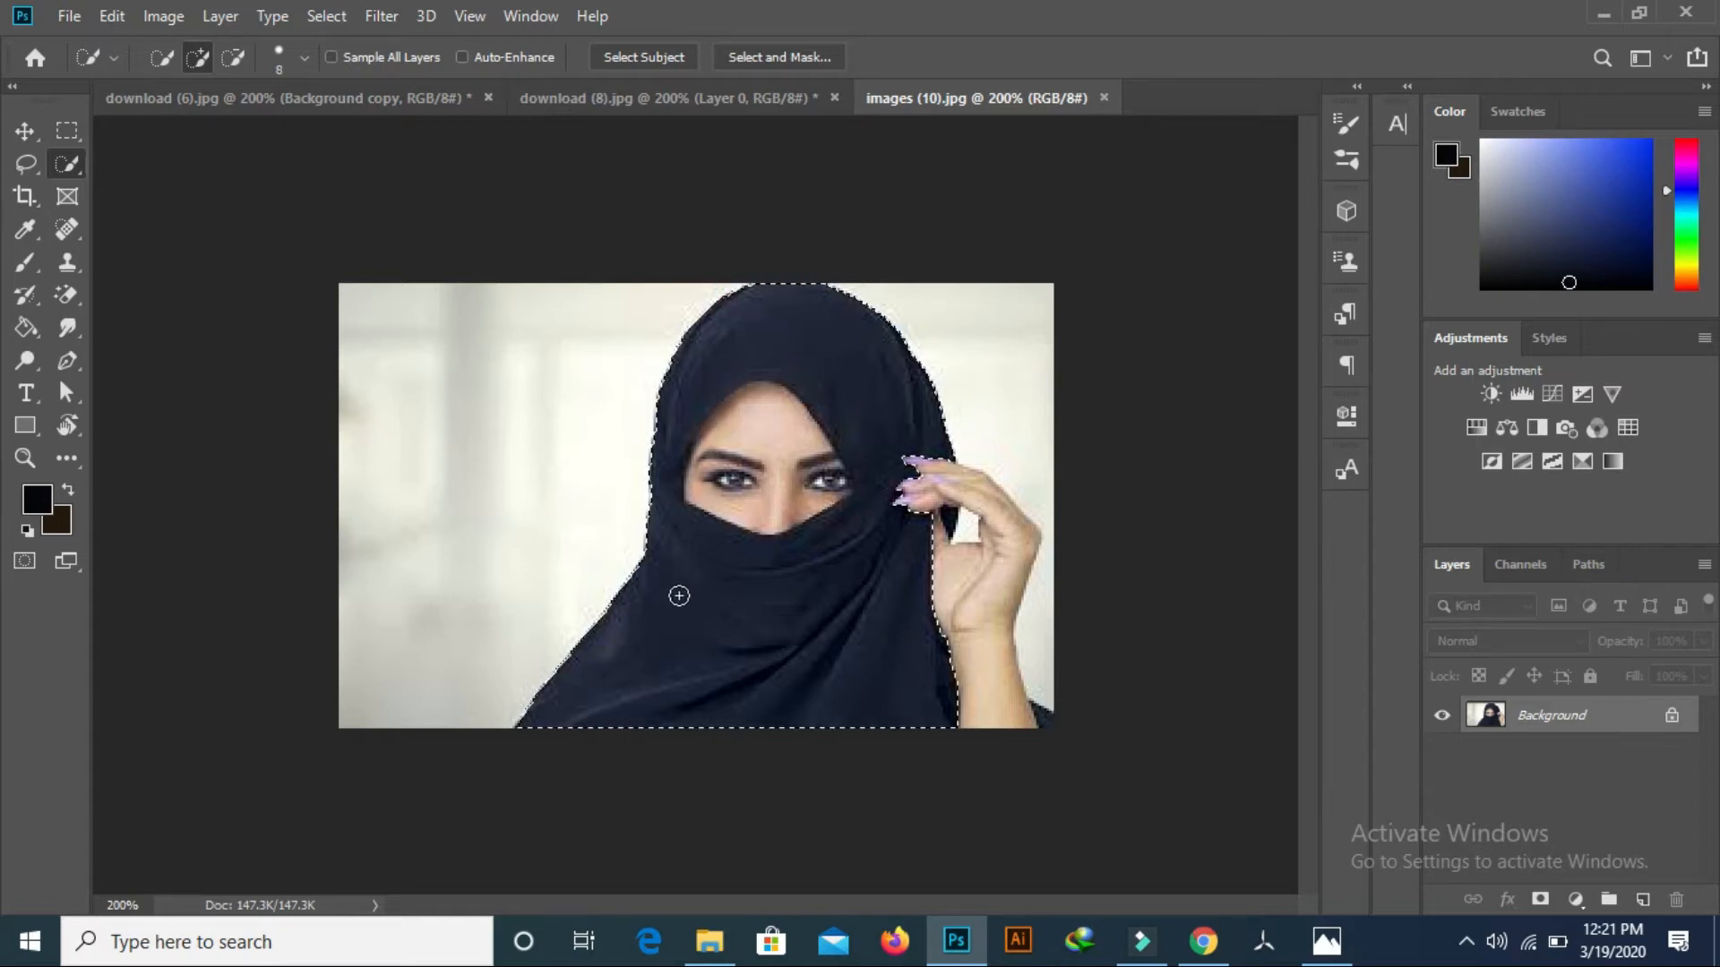
pyautogui.moveTo(955, 518); pyautogui.dragTo(963, 580)
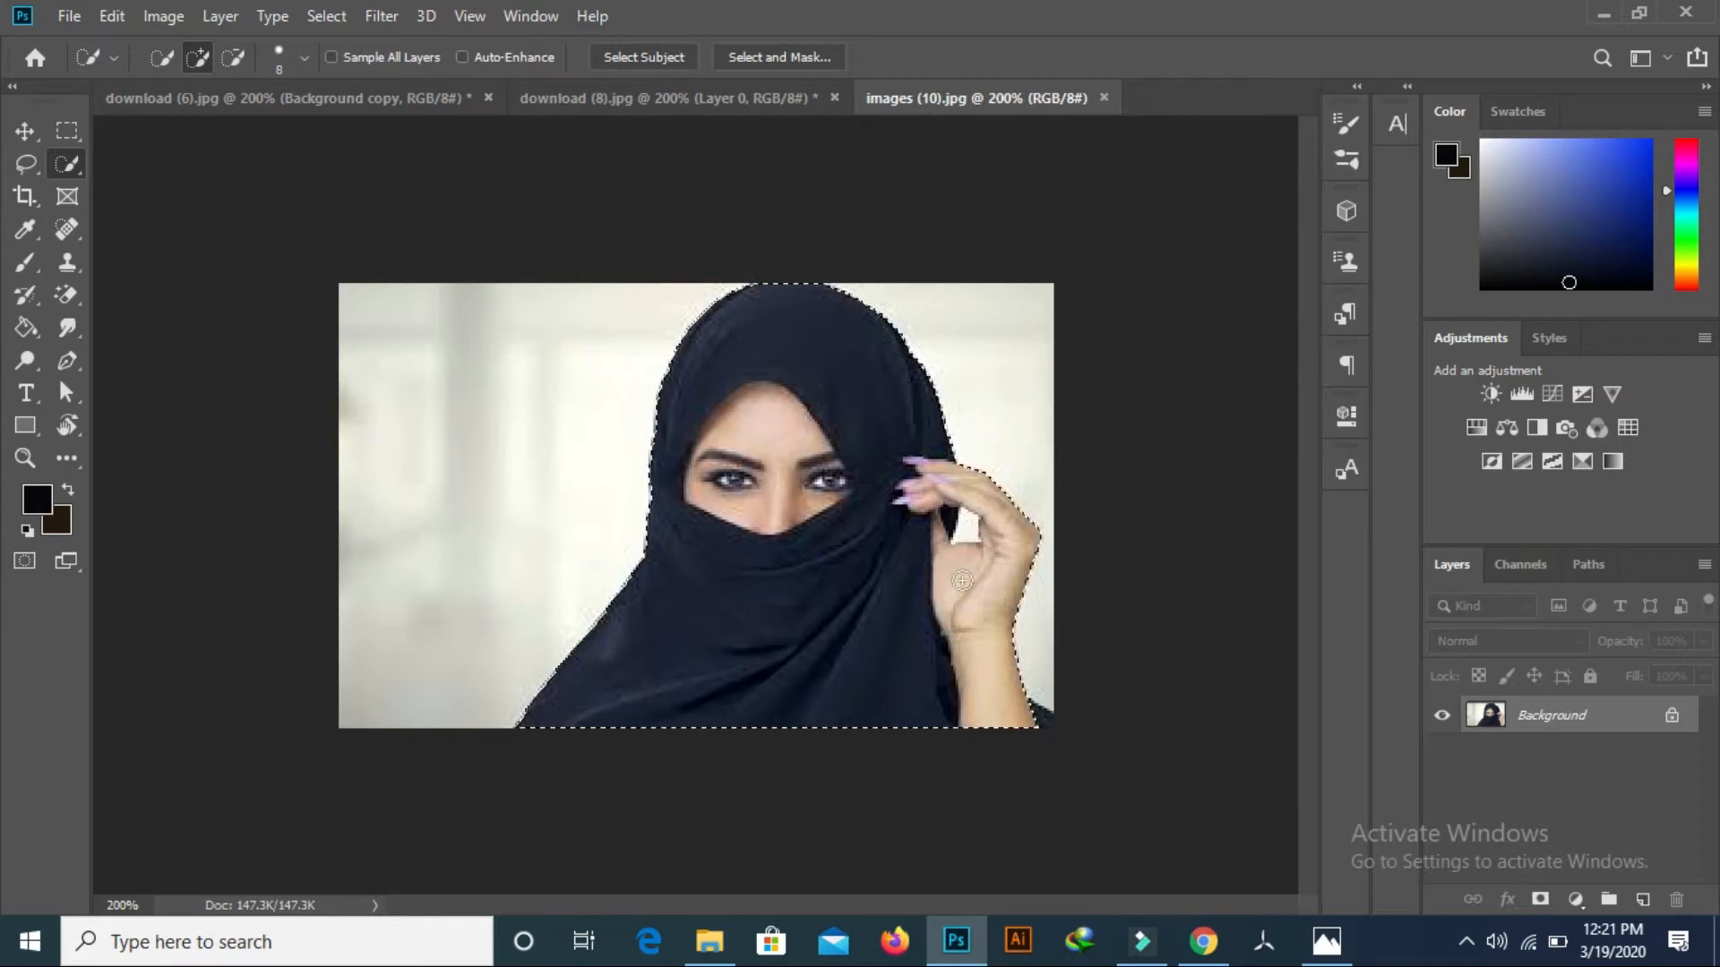
# - Output the veiled woman's selection to a new layer with Select and Mask, and move the cut-out slightly down and left
pyautogui.click(805, 56)
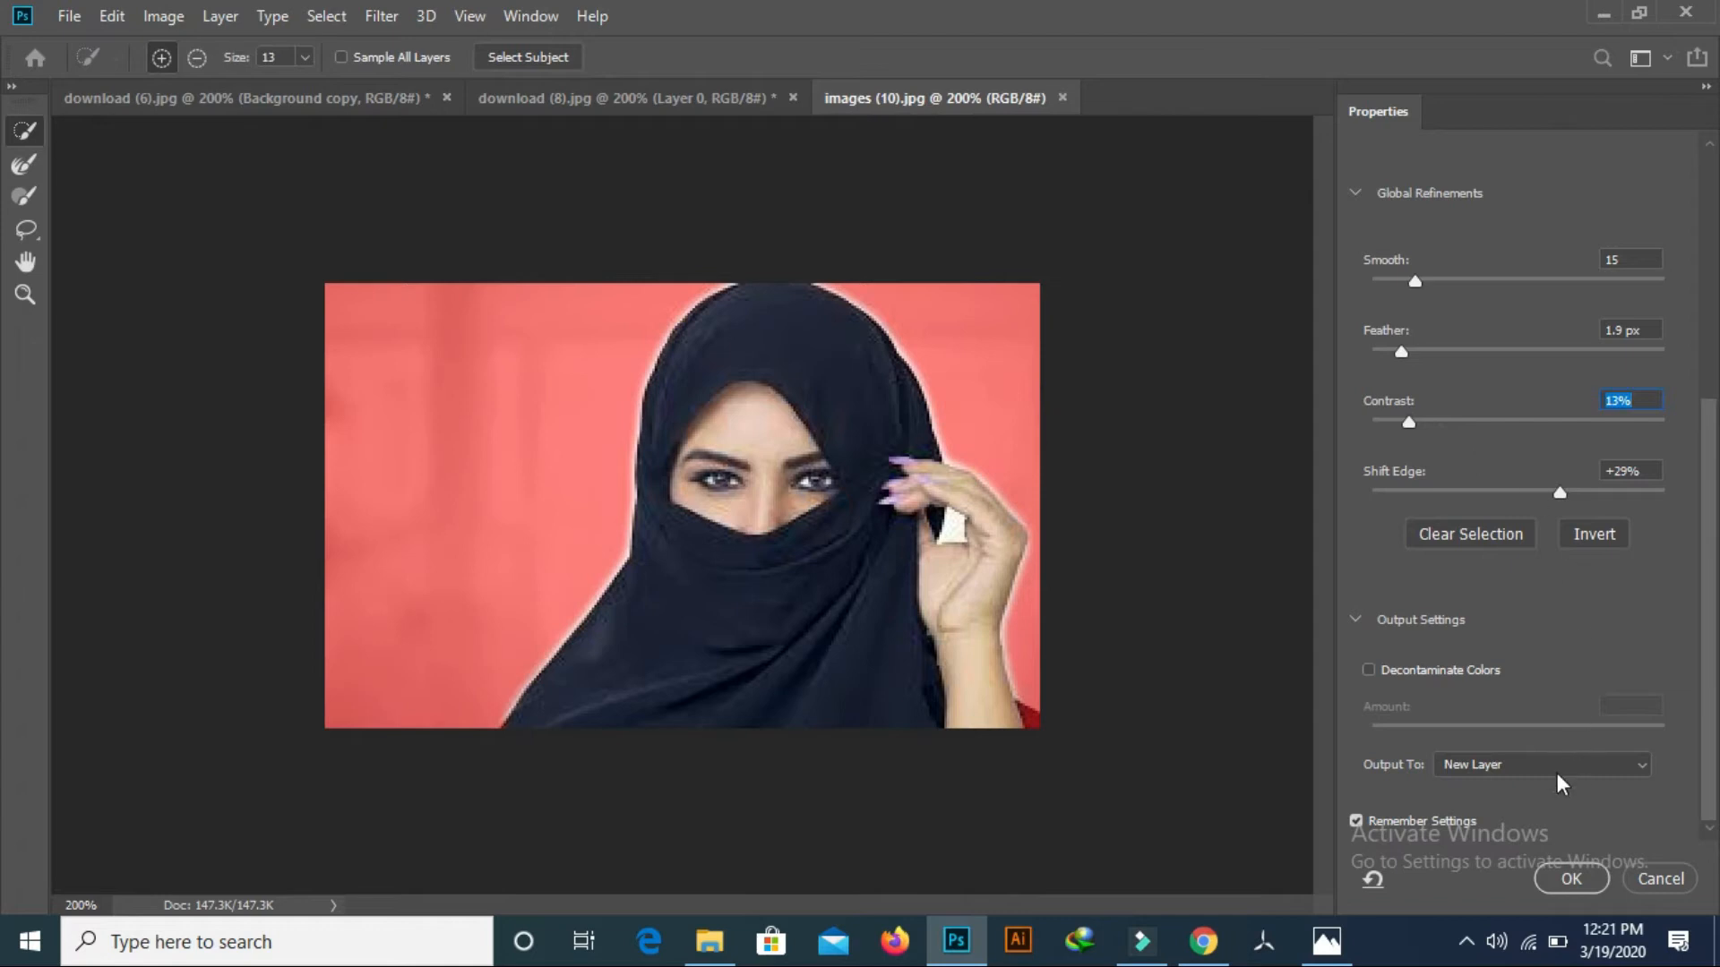
pyautogui.scroll(2, 1542, 772)
pyautogui.scroll(1, 1501, 764)
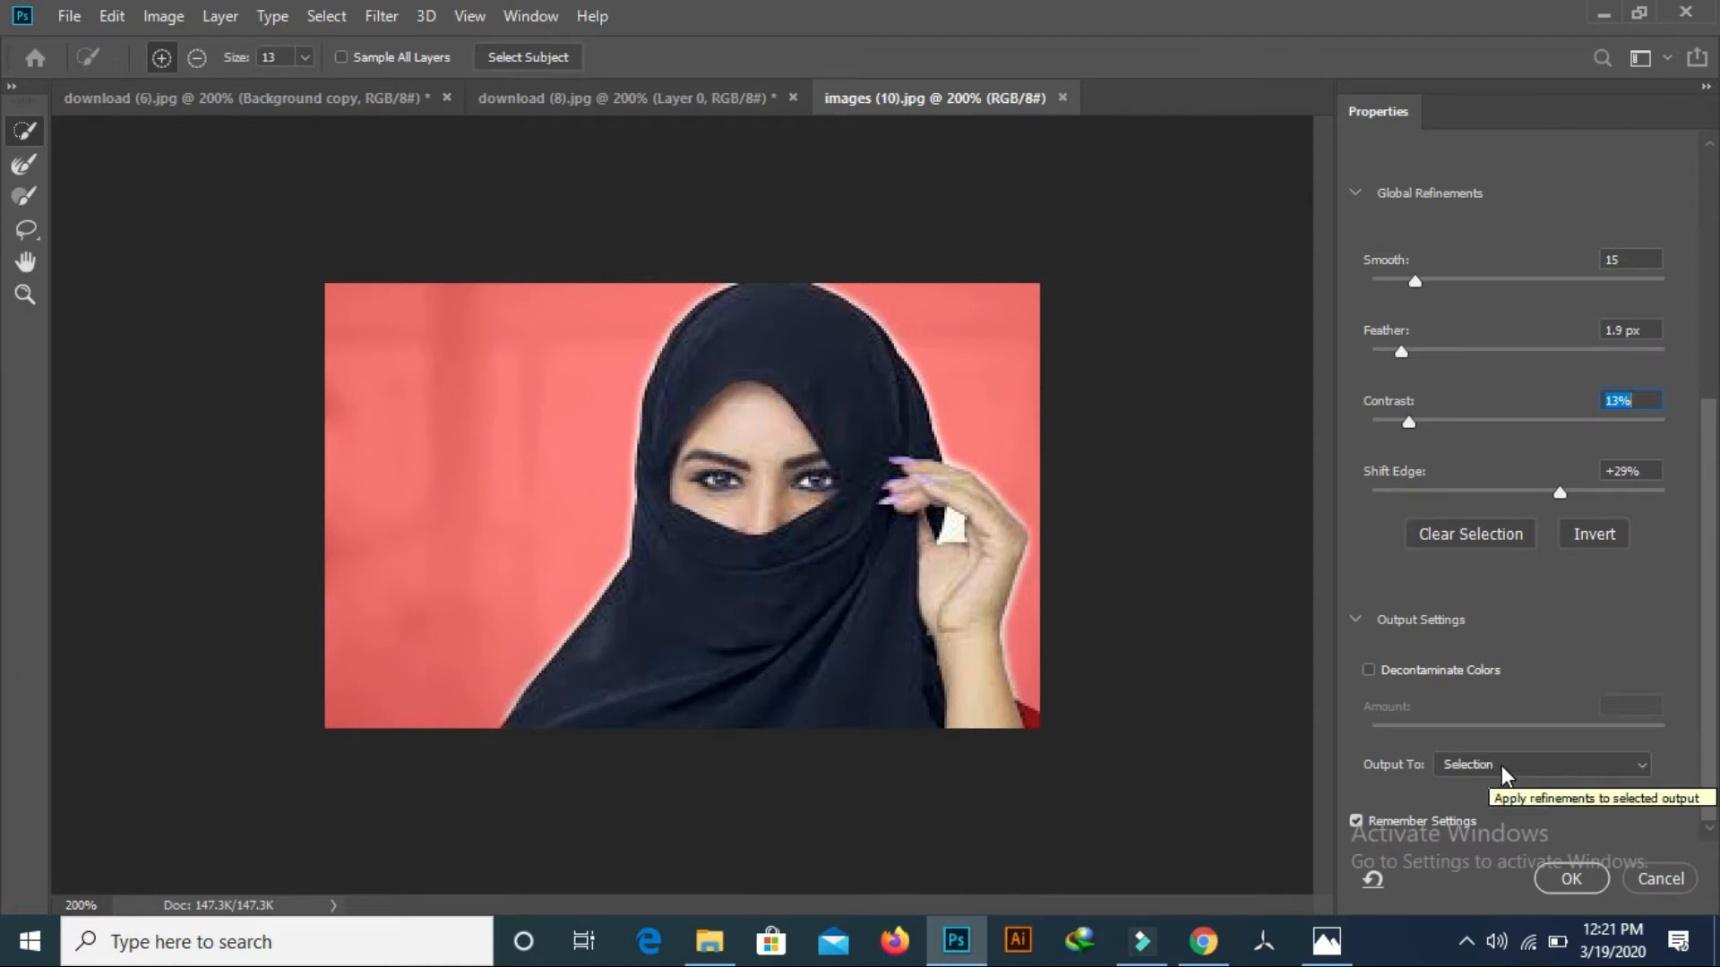
pyautogui.click(1587, 878)
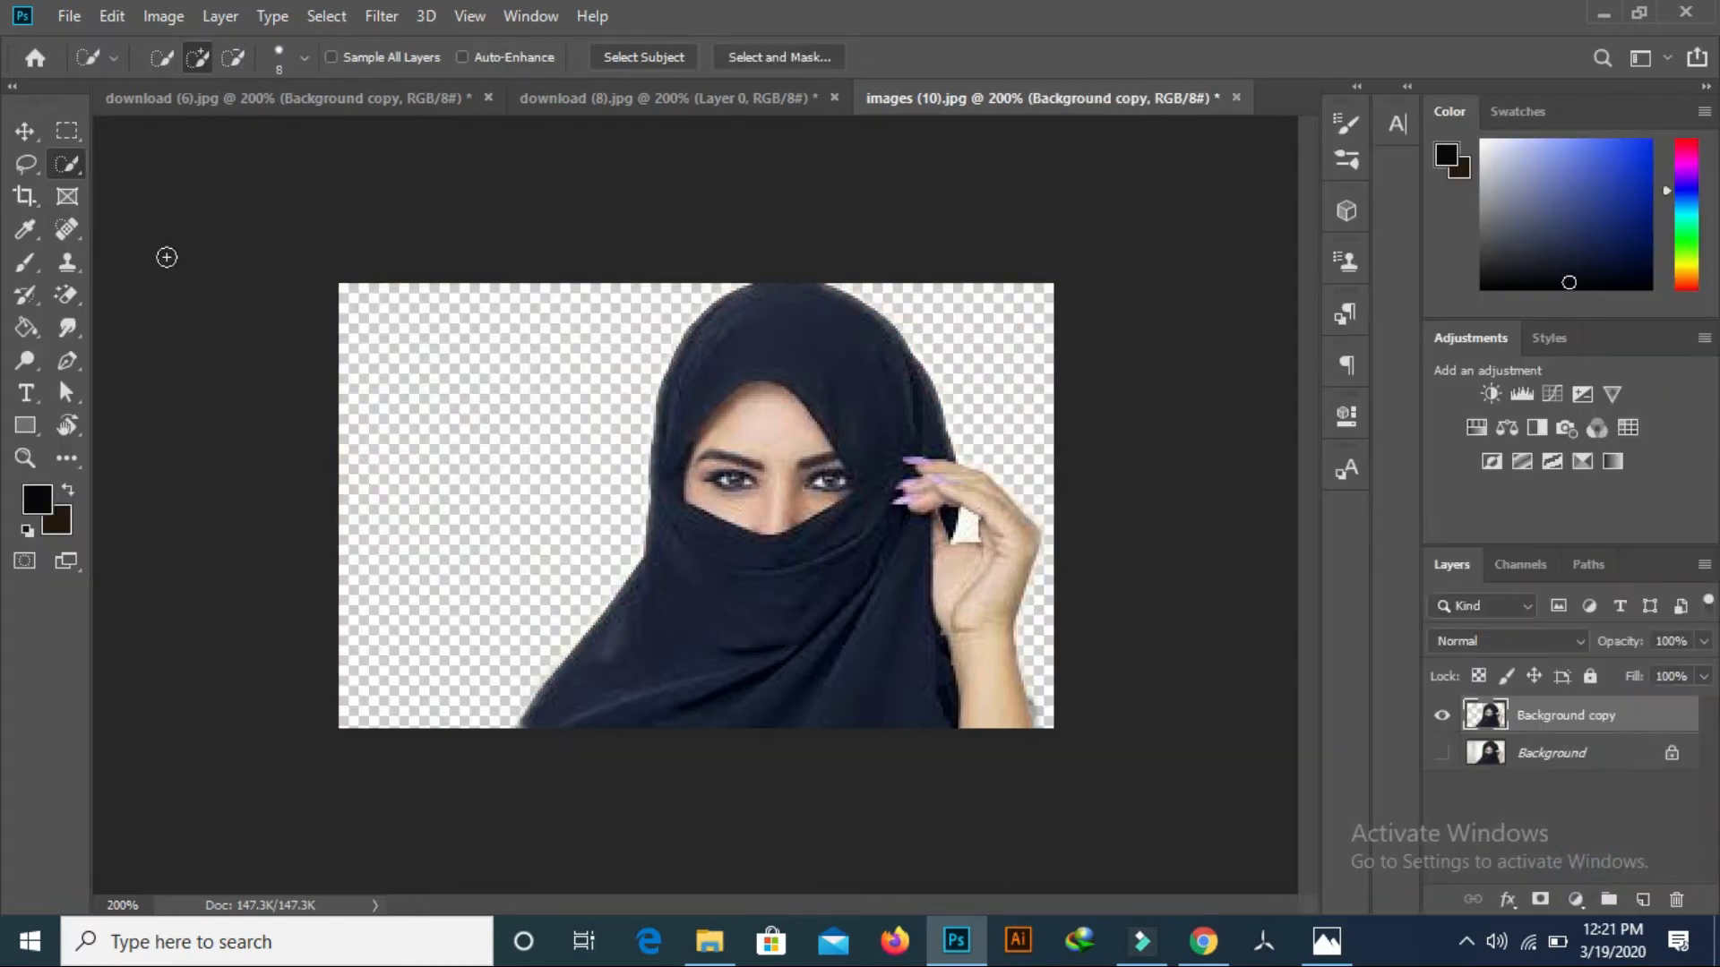
pyautogui.click(25, 131)
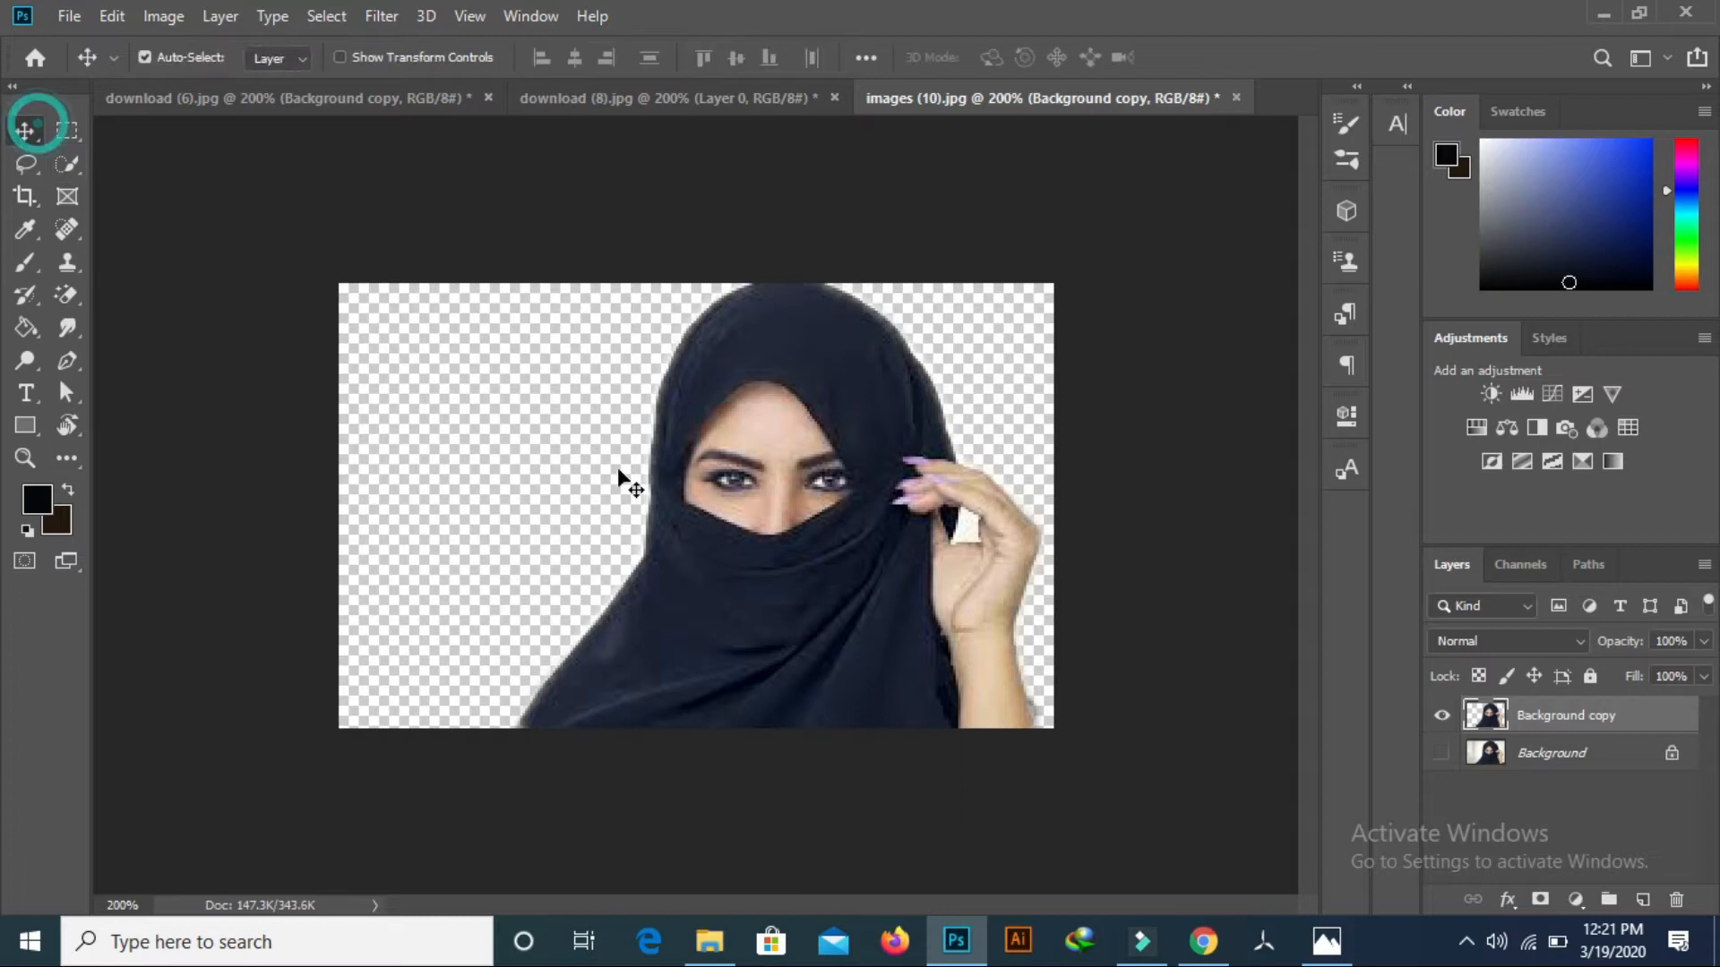
pyautogui.moveTo(860, 626)
pyautogui.mouseDown()
pyautogui.moveTo(895, 538)
pyautogui.moveTo(635, 657)
pyautogui.moveTo(671, 681)
pyautogui.moveTo(690, 756)
pyautogui.moveTo(627, 770)
pyautogui.moveTo(927, 598)
pyautogui.moveTo(797, 672)
pyautogui.moveTo(842, 640)
pyautogui.mouseUp()
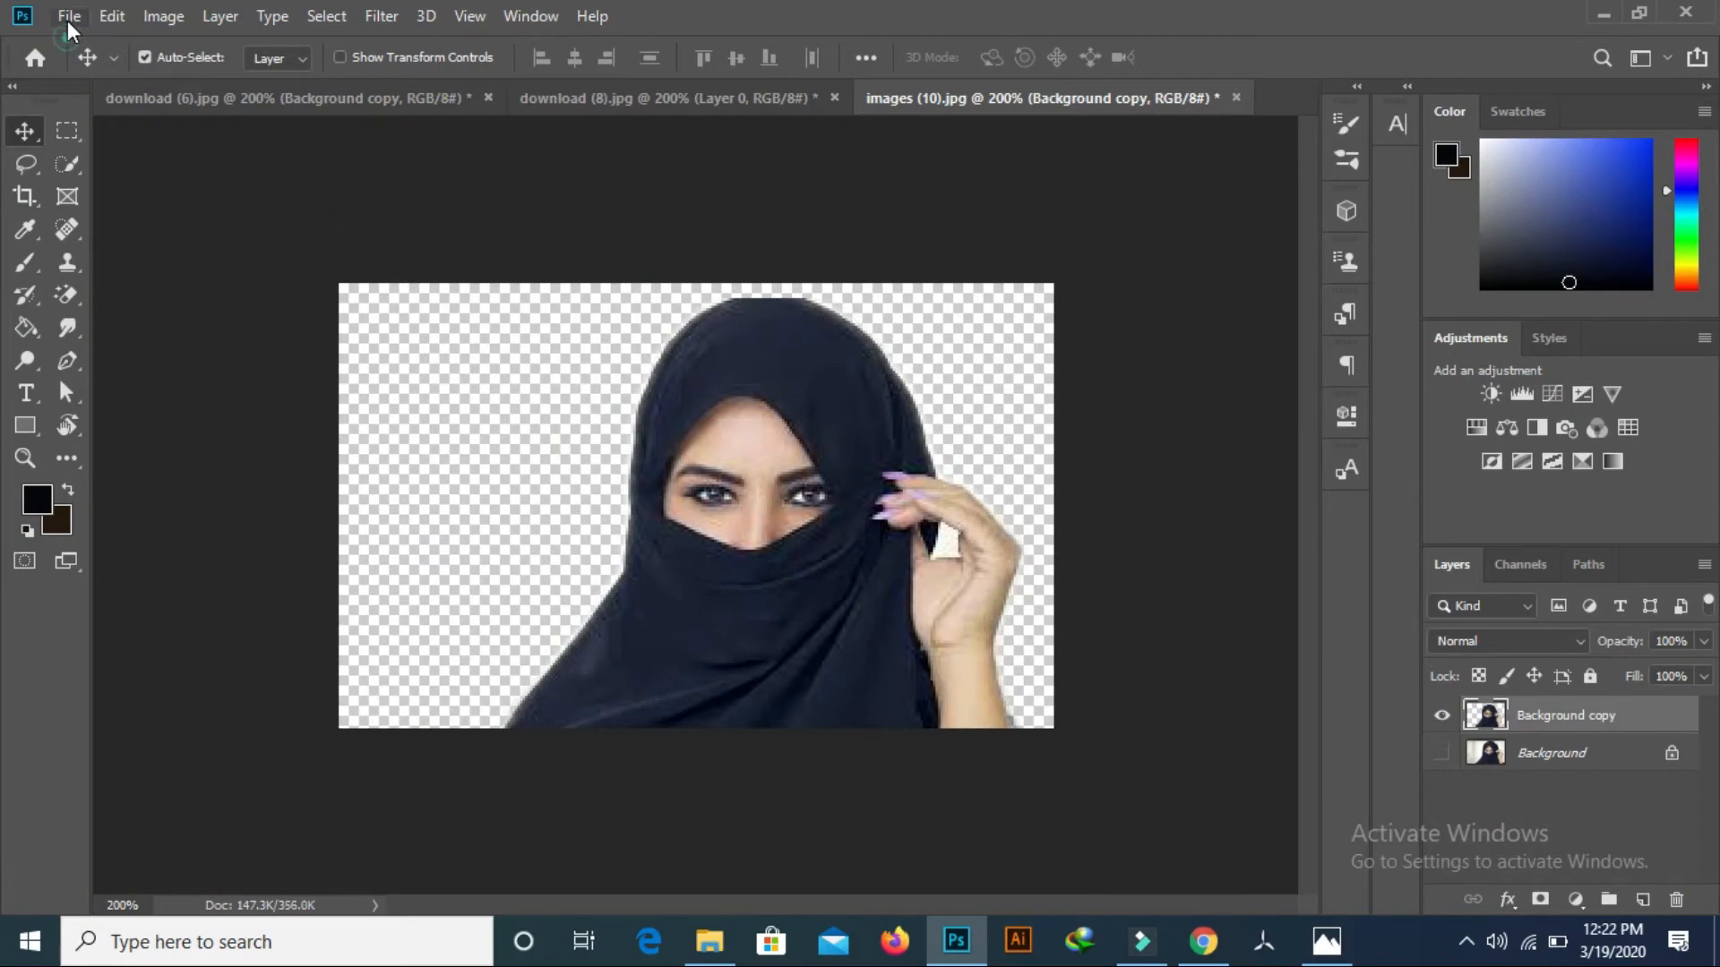
# - Open the image download (7).jpg of the pink-haired girl from the backround folder
pyautogui.click(69, 18)
pyautogui.click(151, 71)
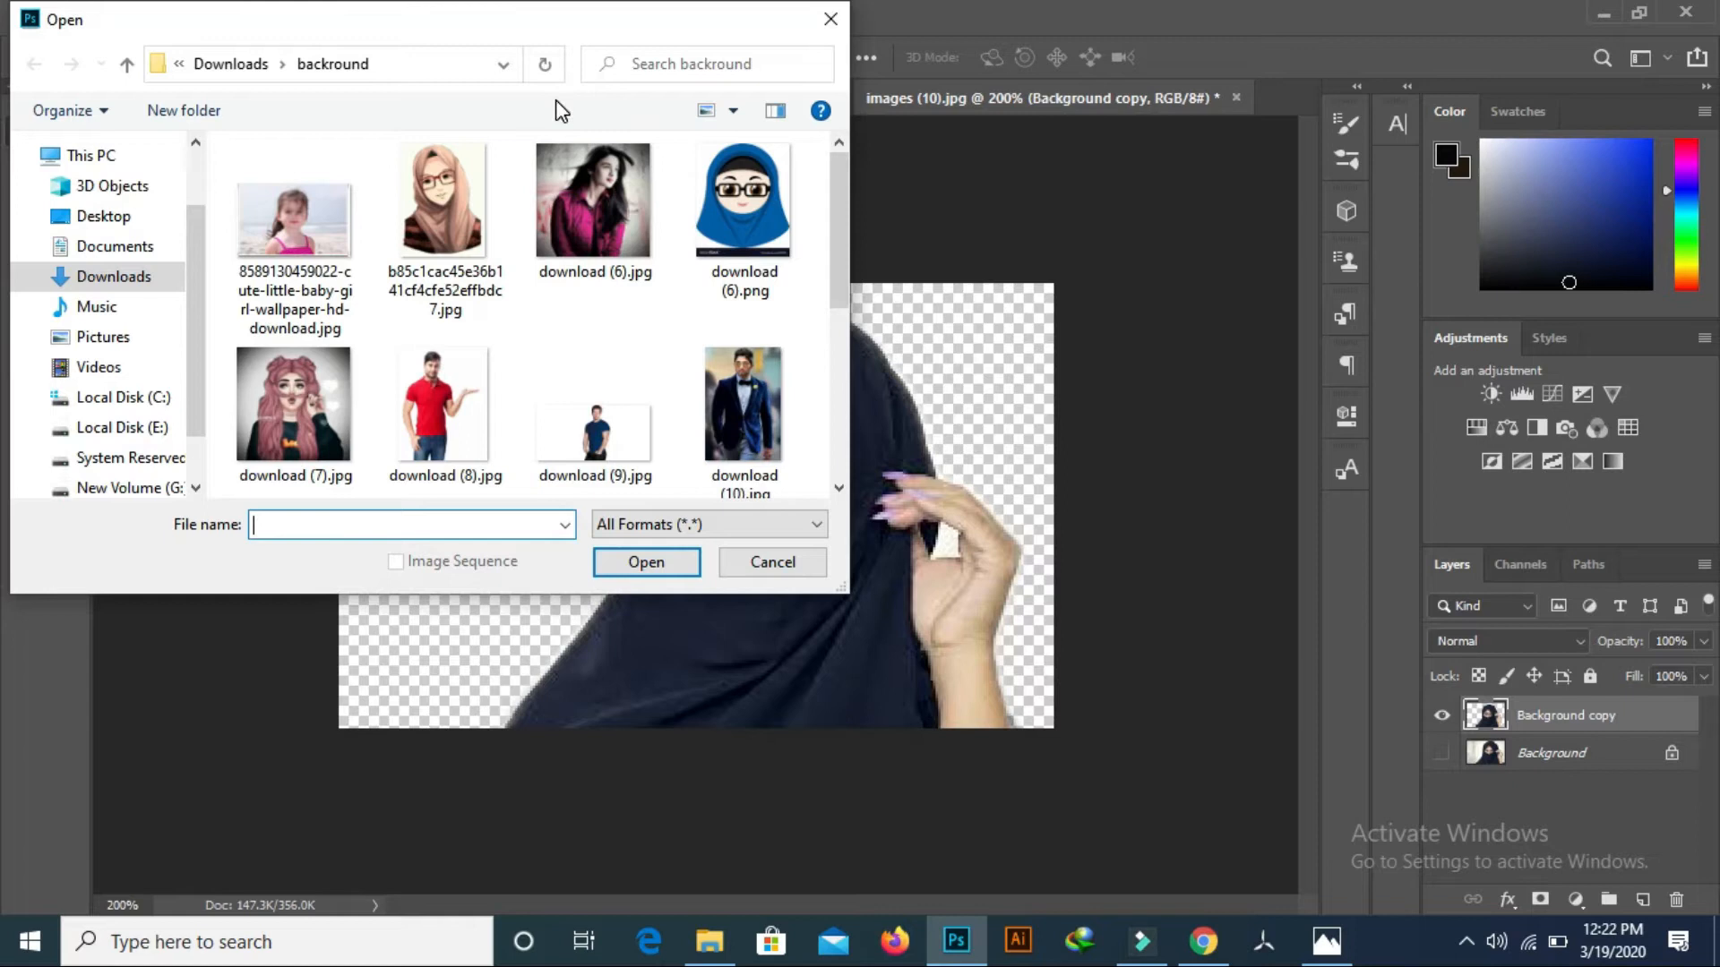
pyautogui.scroll(-3, 475, 152)
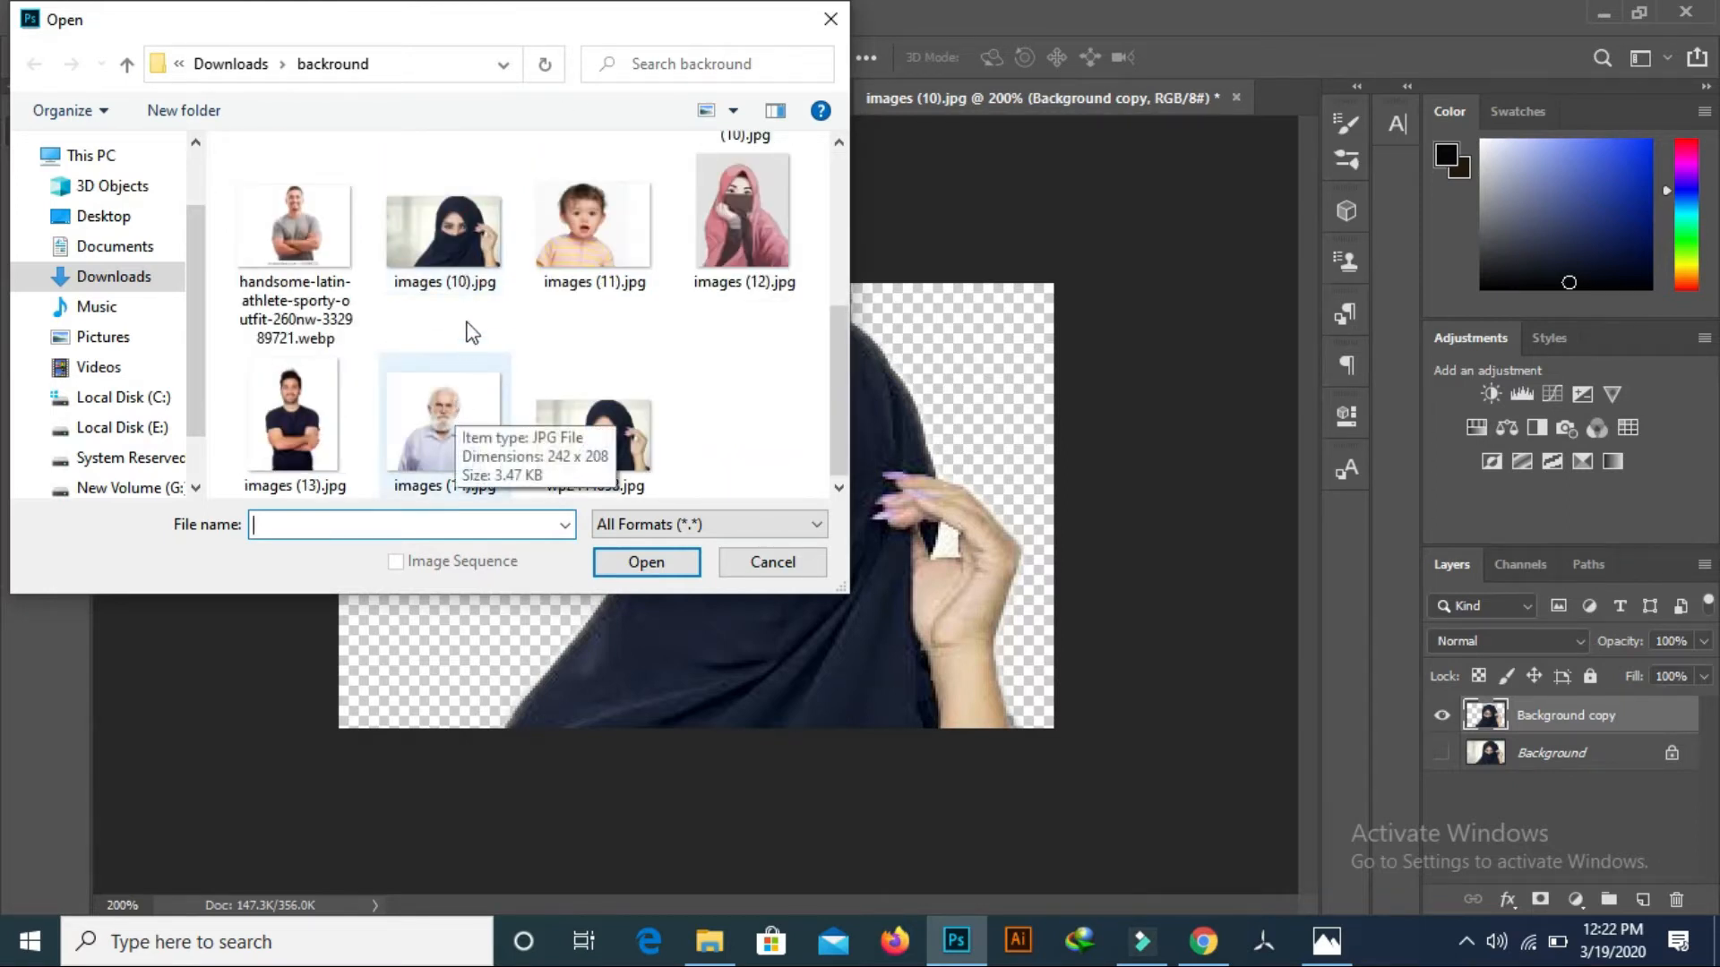
pyautogui.scroll(2, 530, 254)
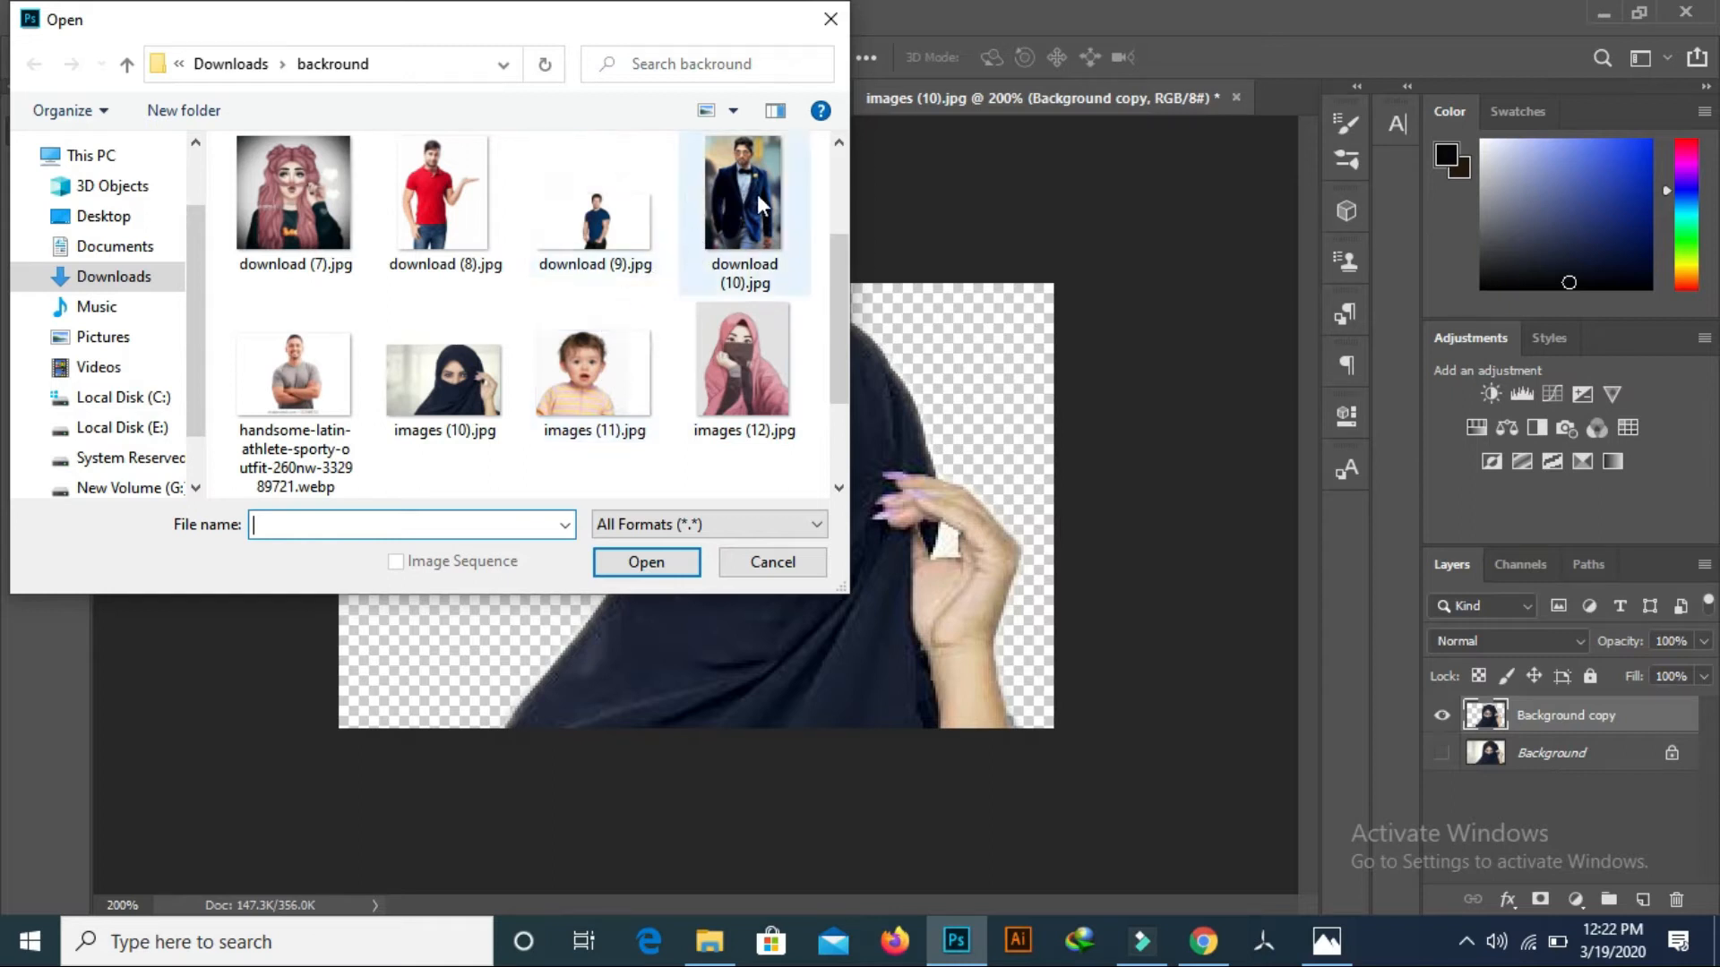
pyautogui.click(280, 203)
pyautogui.click(637, 561)
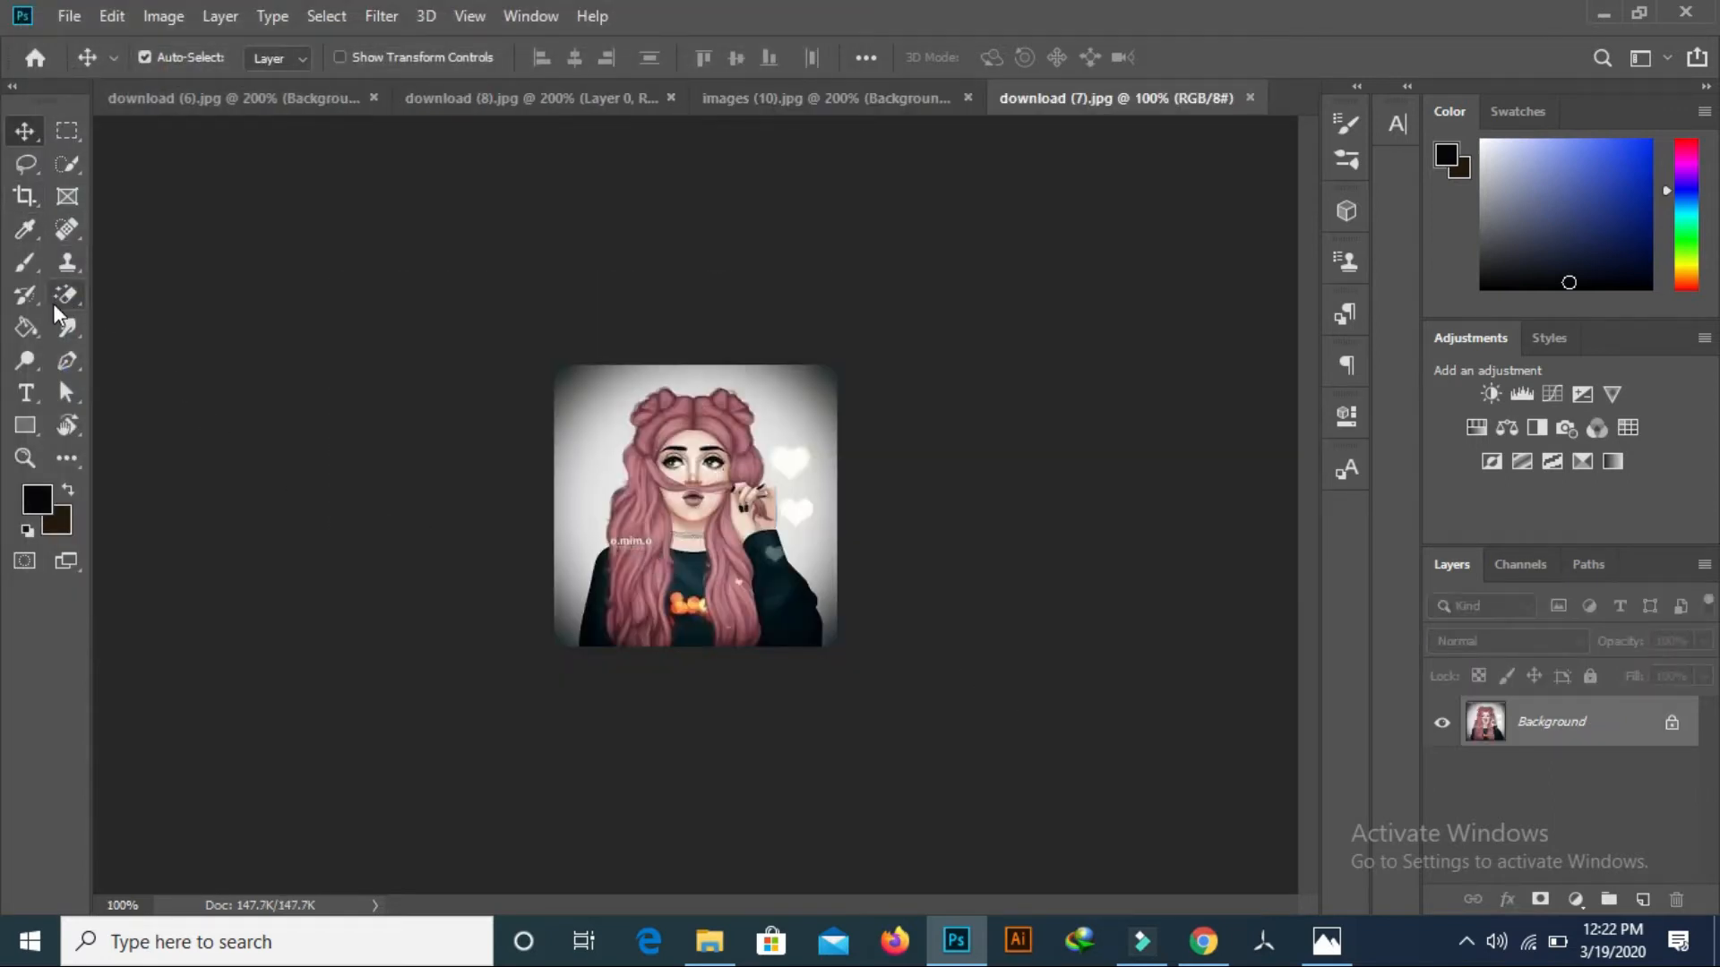
# - Erase the light background and the dark upper corners around the pink-haired girl with the Magic Eraser at tolerance 32
pyautogui.click(64, 295)
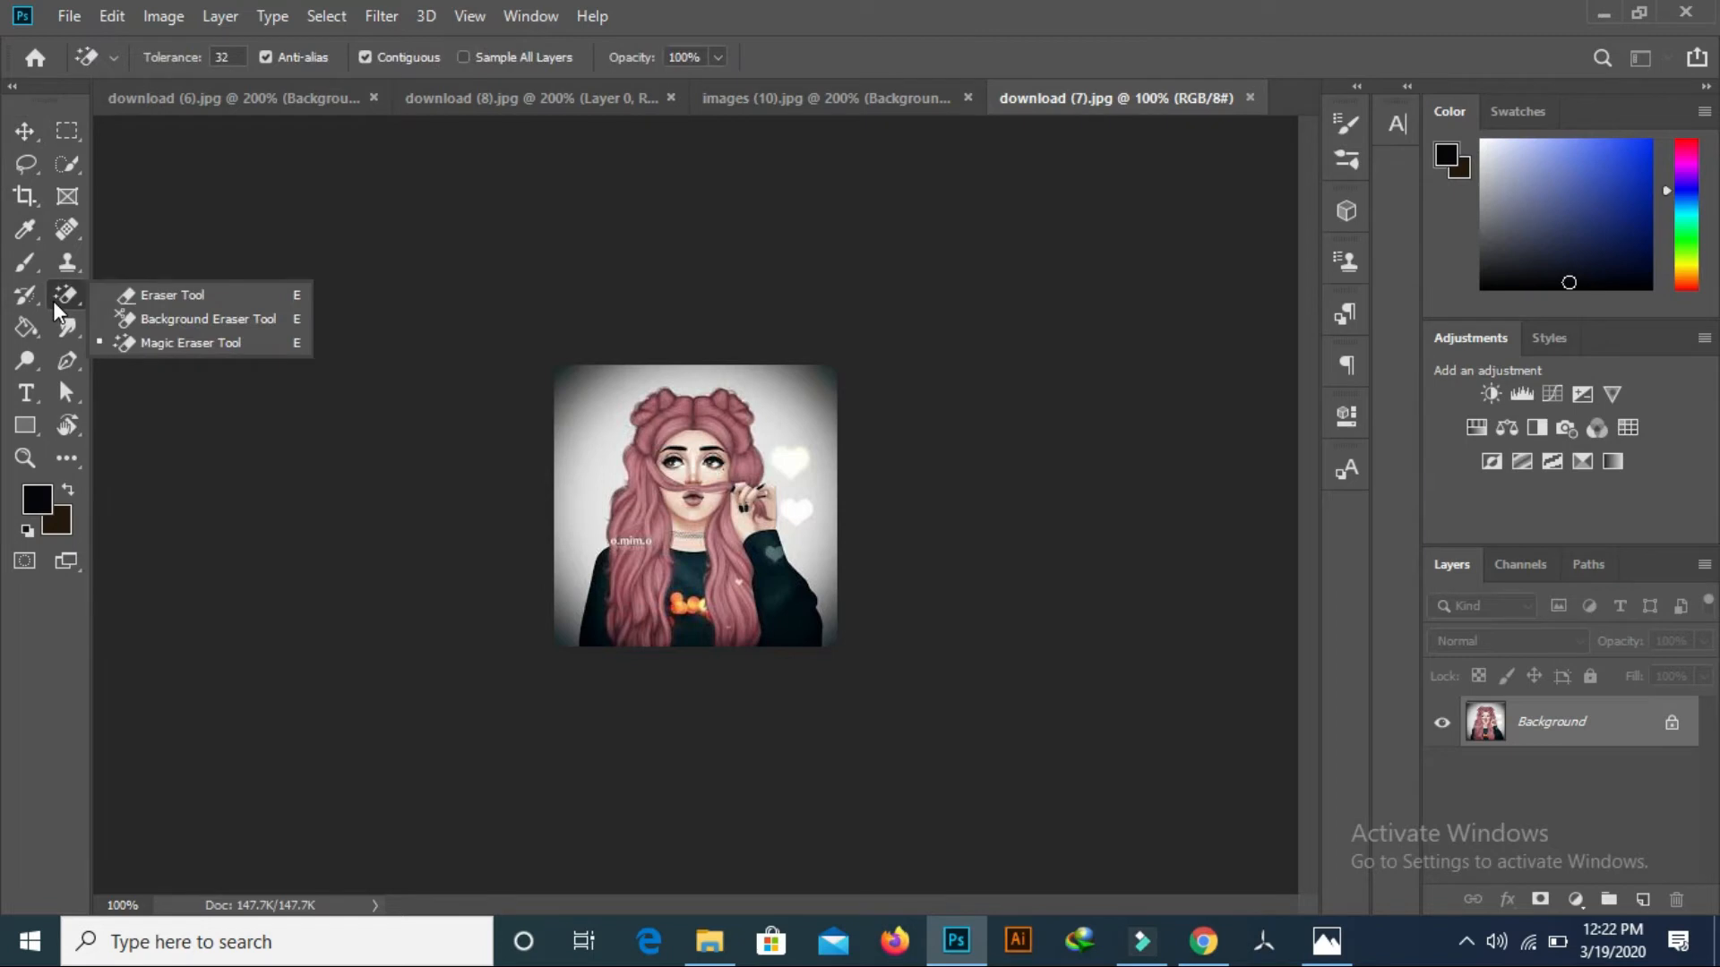
pyautogui.click(162, 346)
pyautogui.click(580, 419)
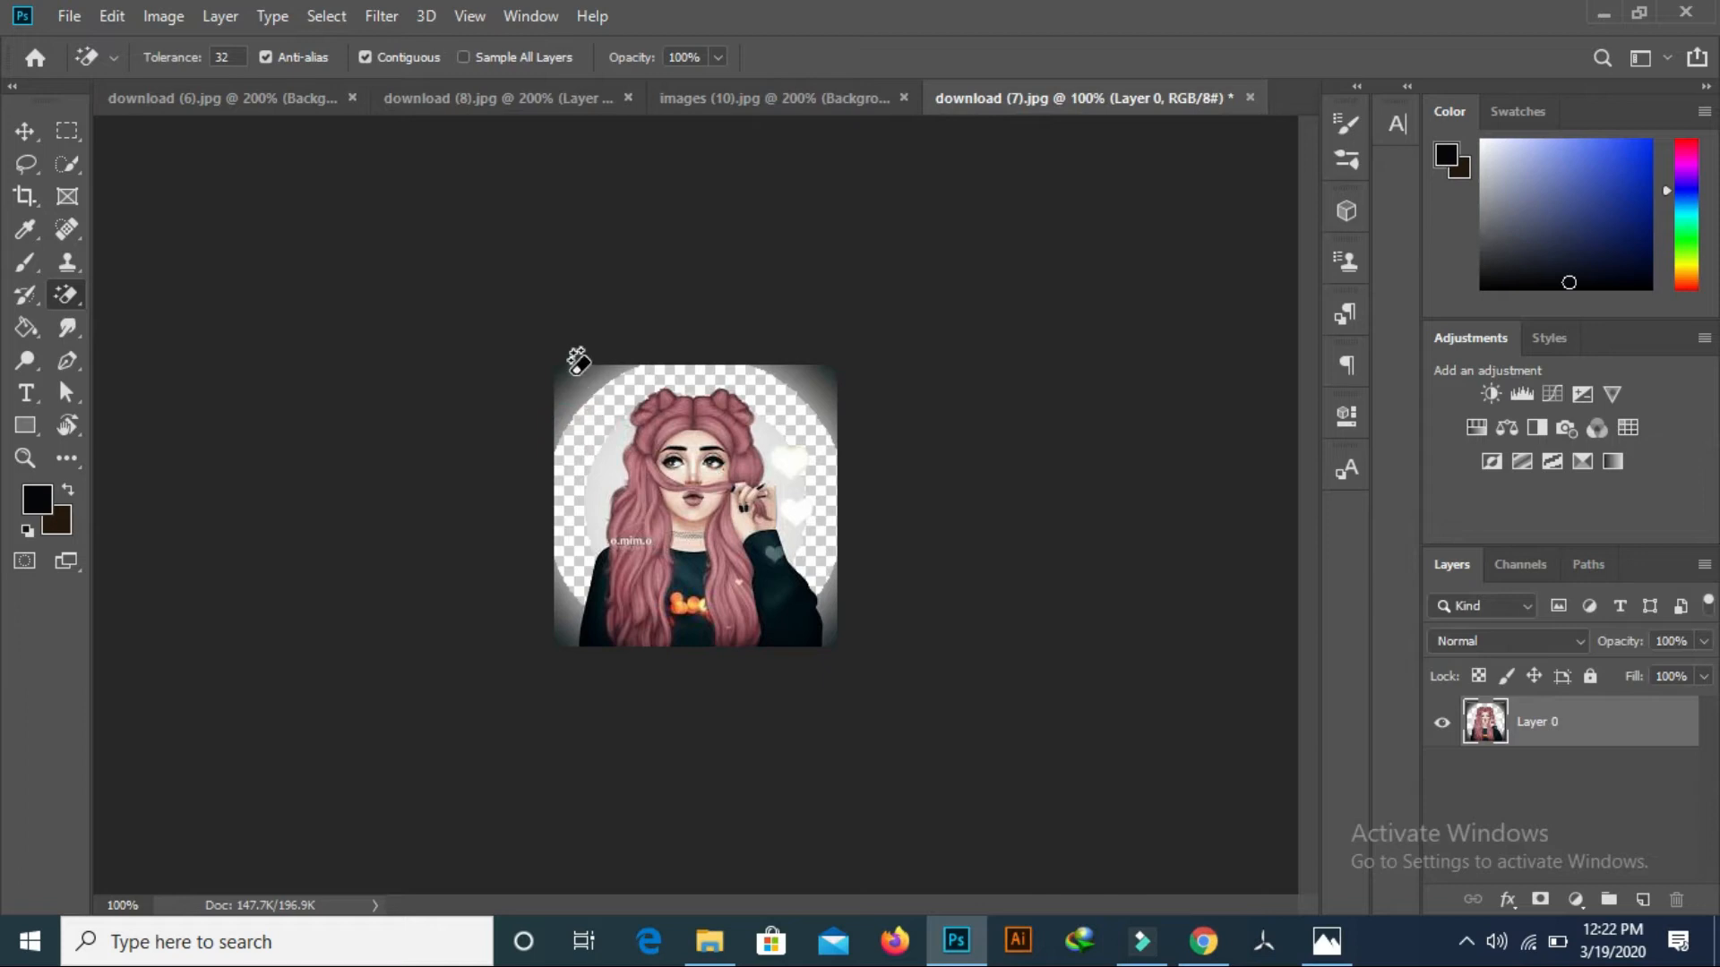
pyautogui.click(575, 380)
pyautogui.click(562, 377)
pyautogui.click(819, 383)
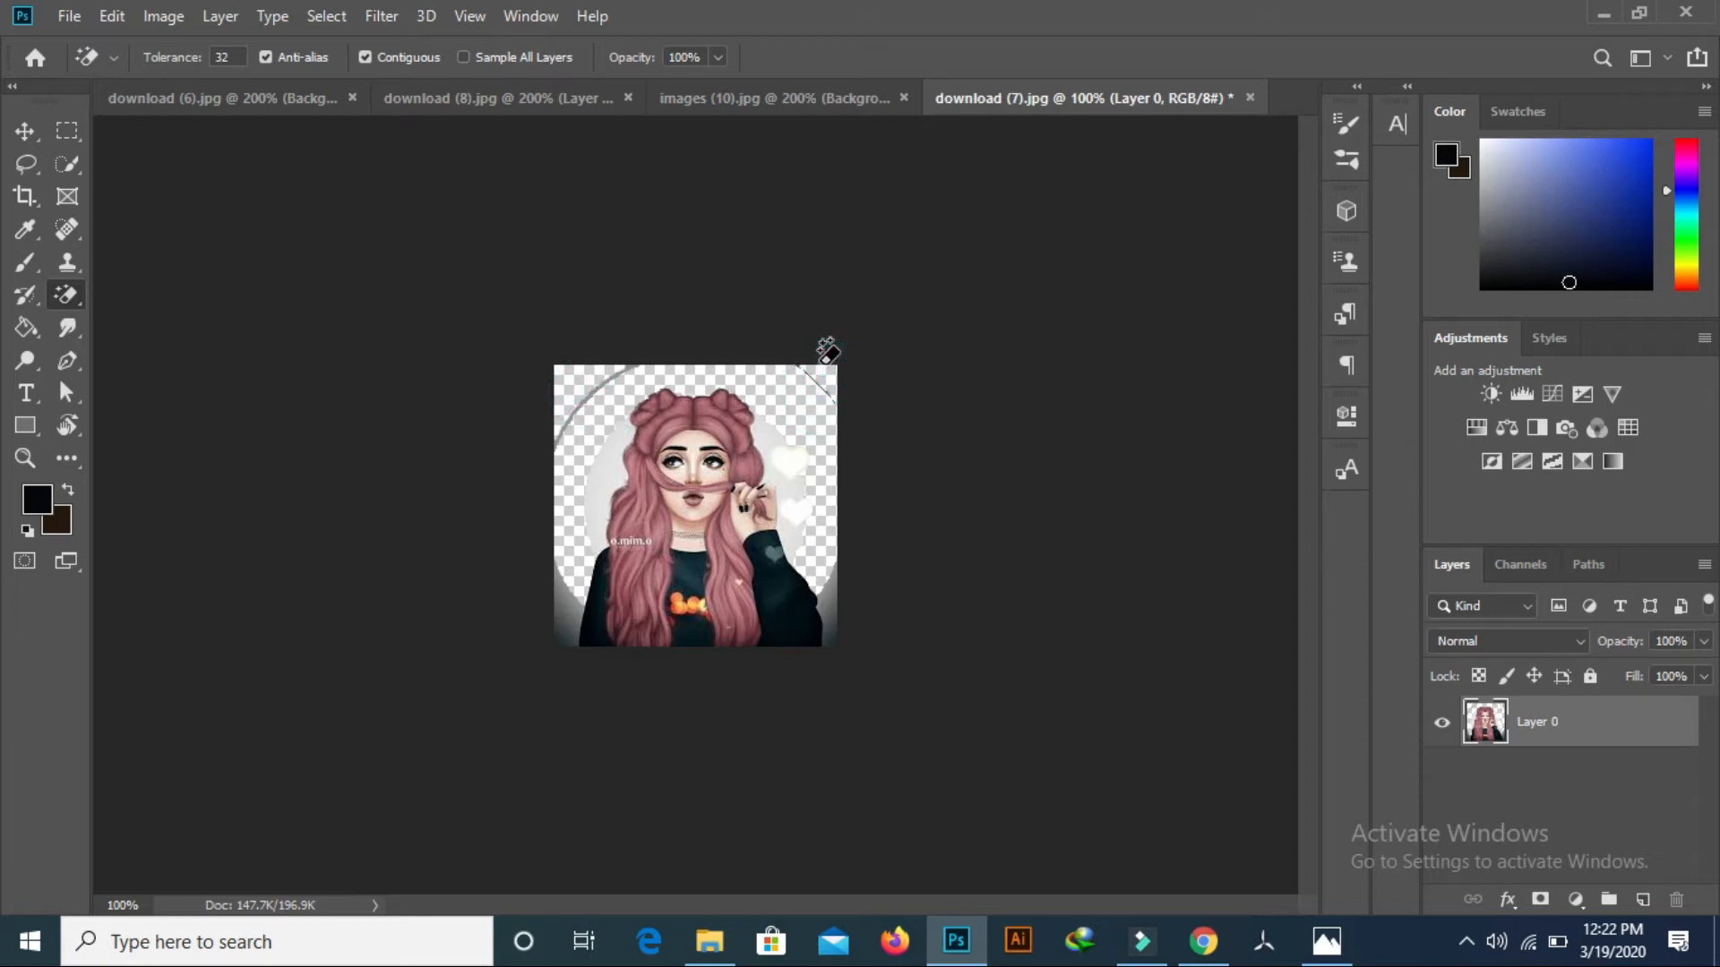
# - Erase the shaded background in both lower corners beside the pink-haired girl's sleeves with the Magic Eraser
pyautogui.click(831, 587)
pyautogui.click(830, 606)
pyautogui.click(830, 616)
pyautogui.click(831, 635)
pyautogui.click(829, 637)
pyautogui.click(554, 614)
pyautogui.click(560, 595)
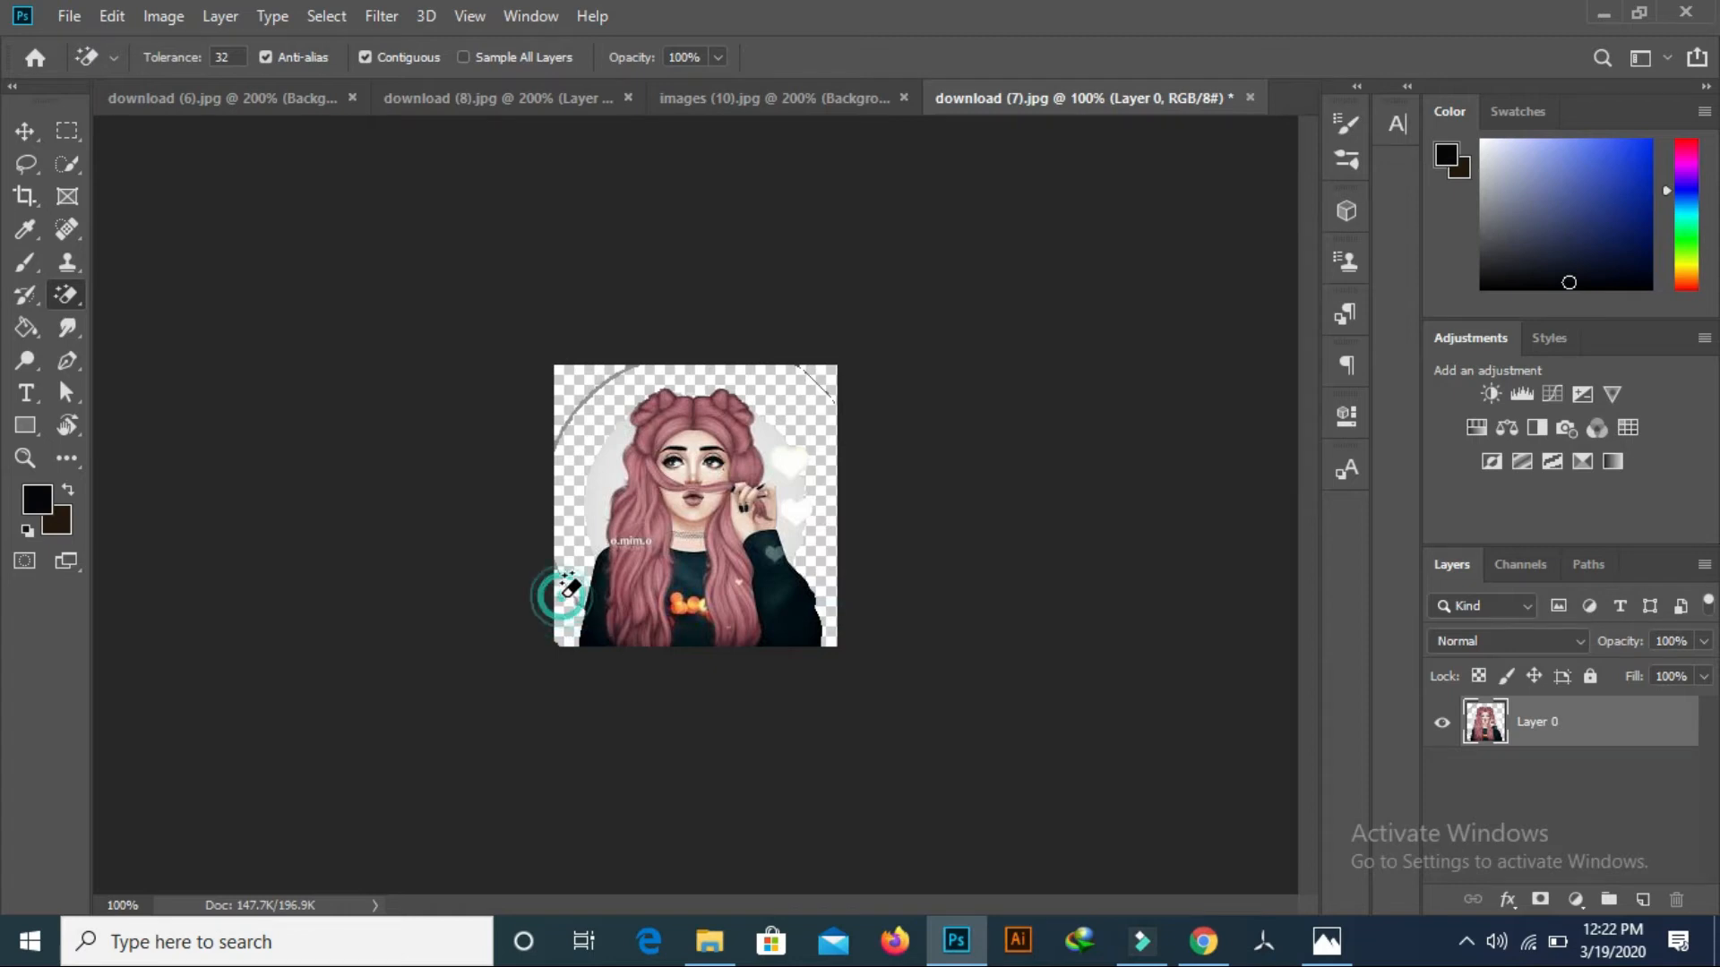
pyautogui.click(570, 613)
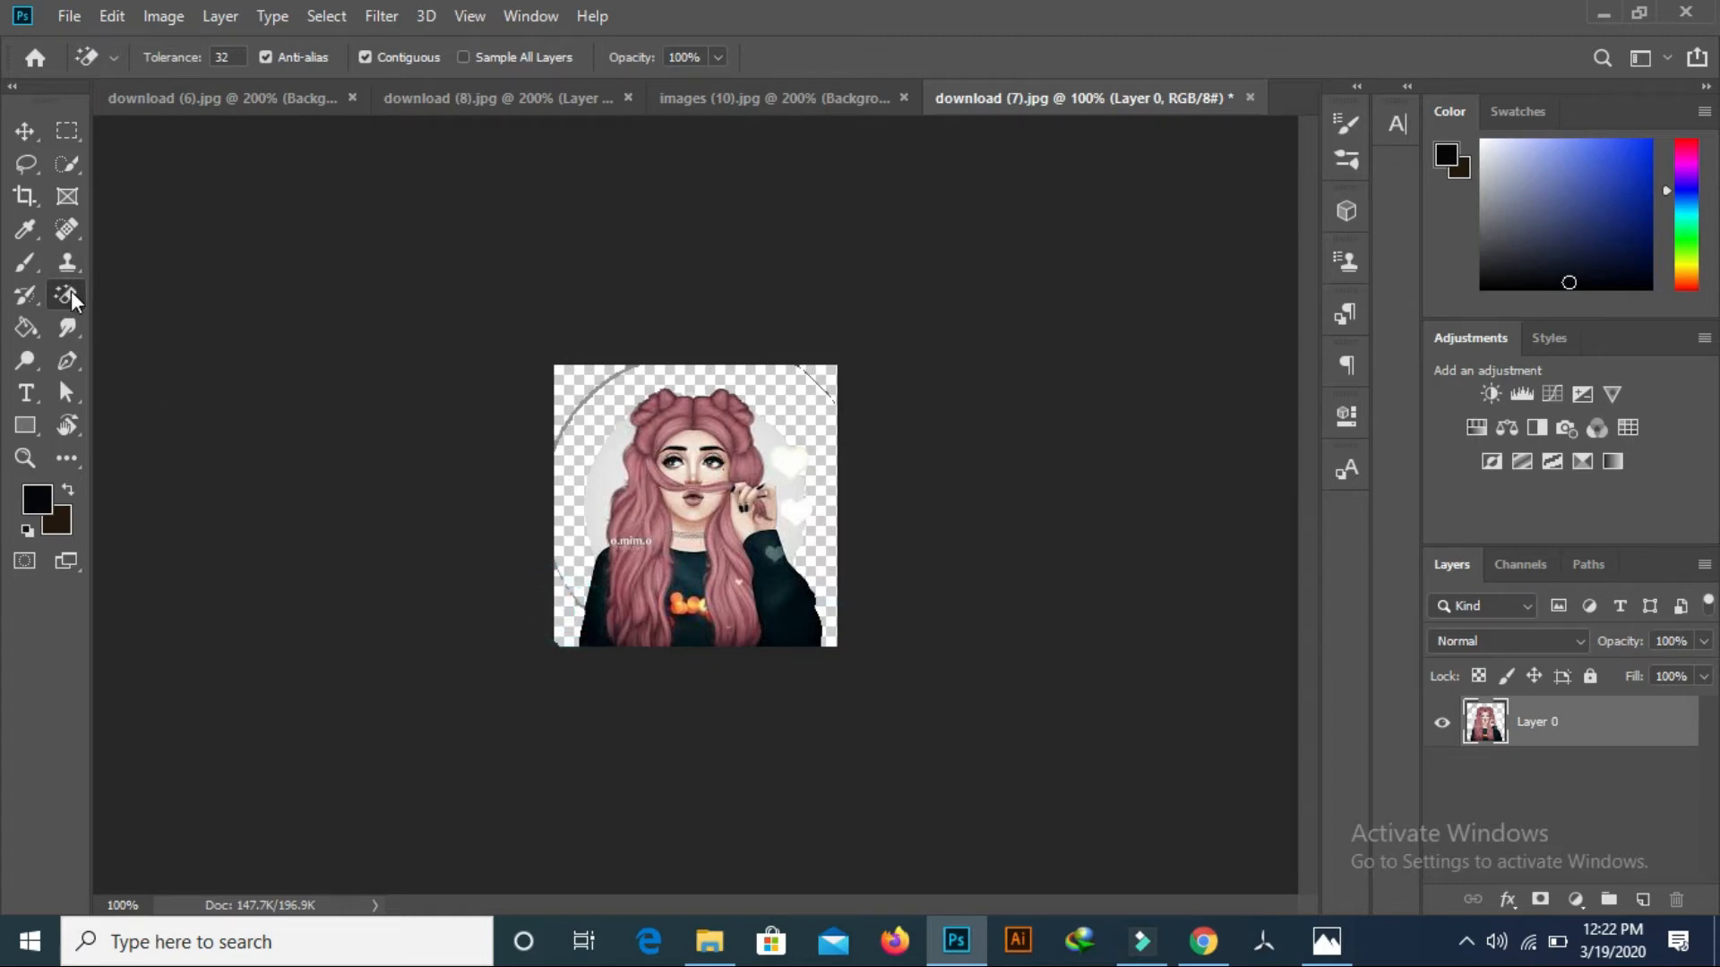
# - Erase the leftover arc lines around the pink-haired girl with a size 30 Eraser, and shift the cut-out slightly up and left
pyautogui.rightClick(70, 293)
pyautogui.click(166, 296)
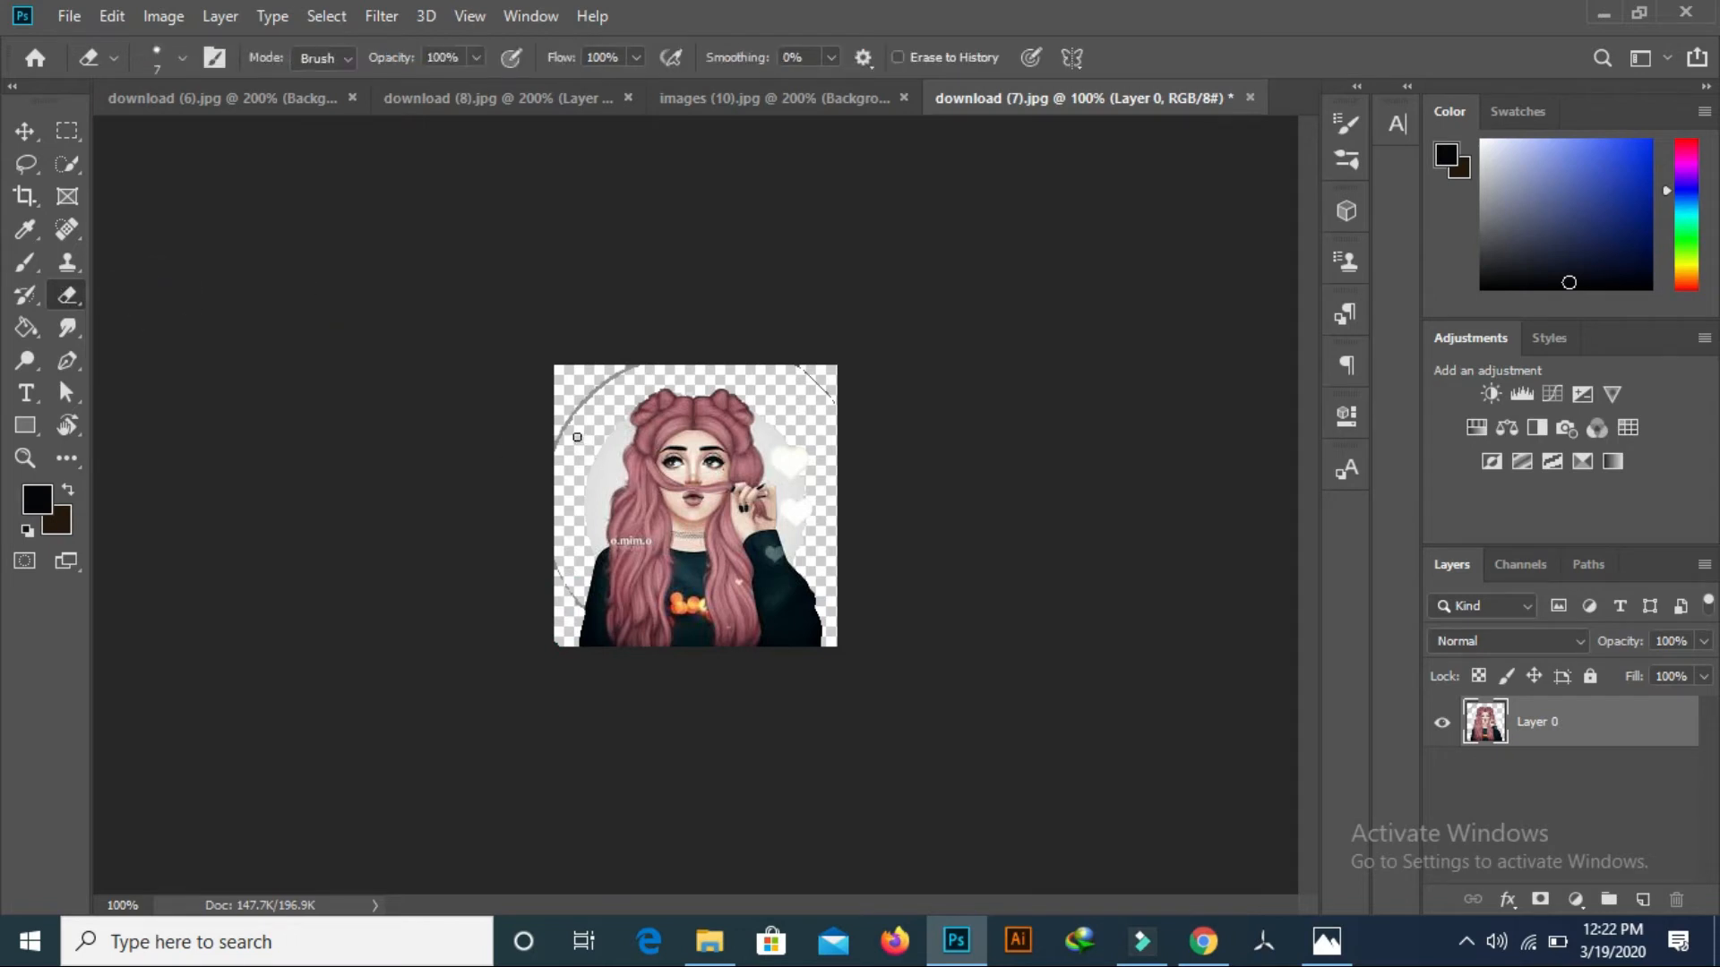
pyautogui.press(']')
pyautogui.press(']')
pyautogui.moveTo(559, 421)
pyautogui.mouseDown()
pyautogui.moveTo(621, 304)
pyautogui.moveTo(625, 388)
pyautogui.moveTo(611, 385)
pyautogui.moveTo(616, 359)
pyautogui.moveTo(694, 350)
pyautogui.moveTo(799, 368)
pyautogui.moveTo(825, 394)
pyautogui.mouseUp()
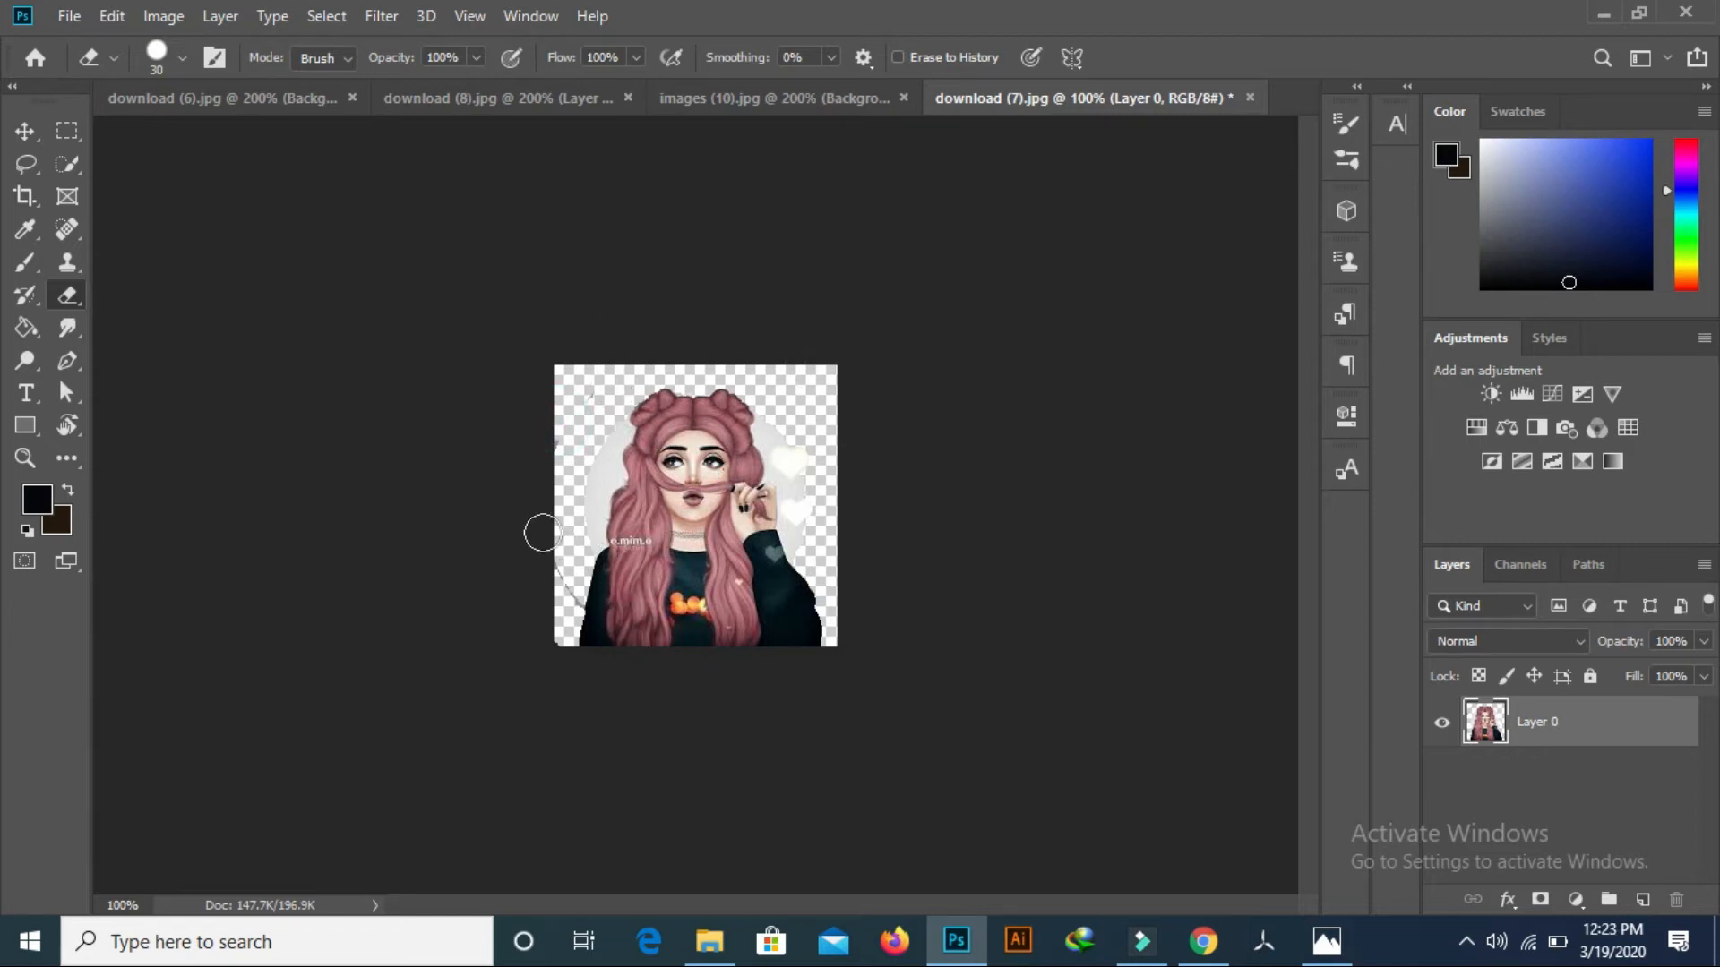
pyautogui.moveTo(541, 529); pyautogui.dragTo(585, 620)
pyautogui.hotkey('ctrl', 'z')
pyautogui.moveTo(545, 566); pyautogui.dragTo(571, 598)
pyautogui.click(24, 131)
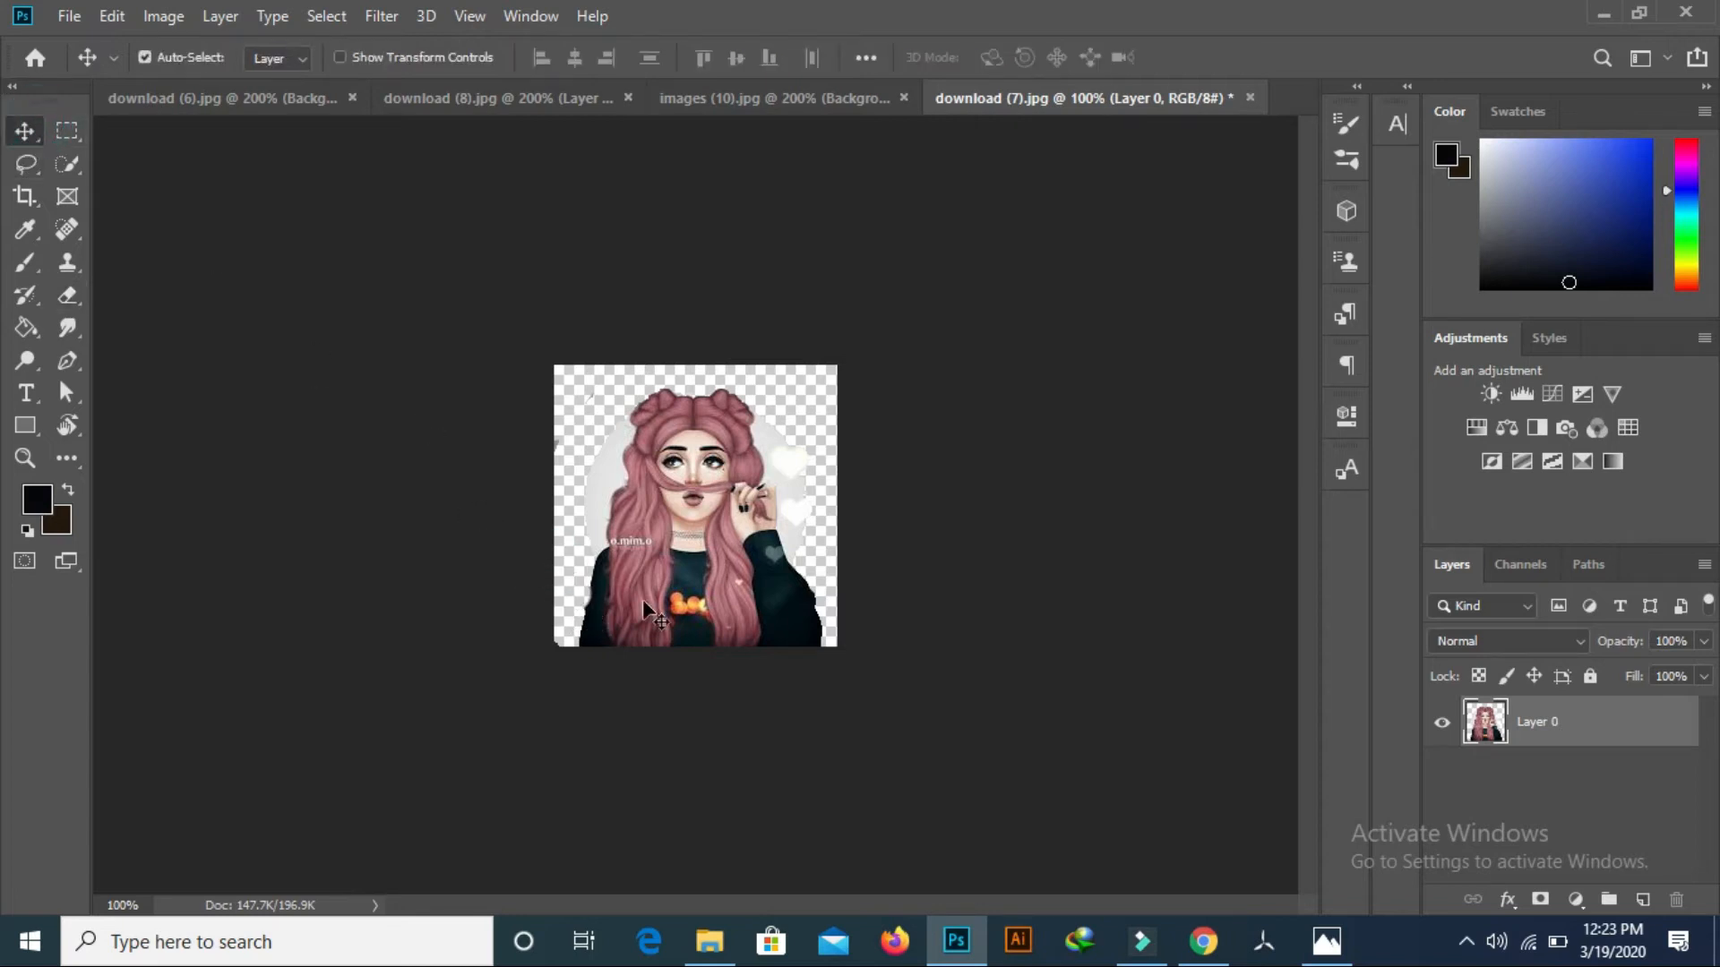
pyautogui.moveTo(650, 634); pyautogui.dragTo(628, 570)
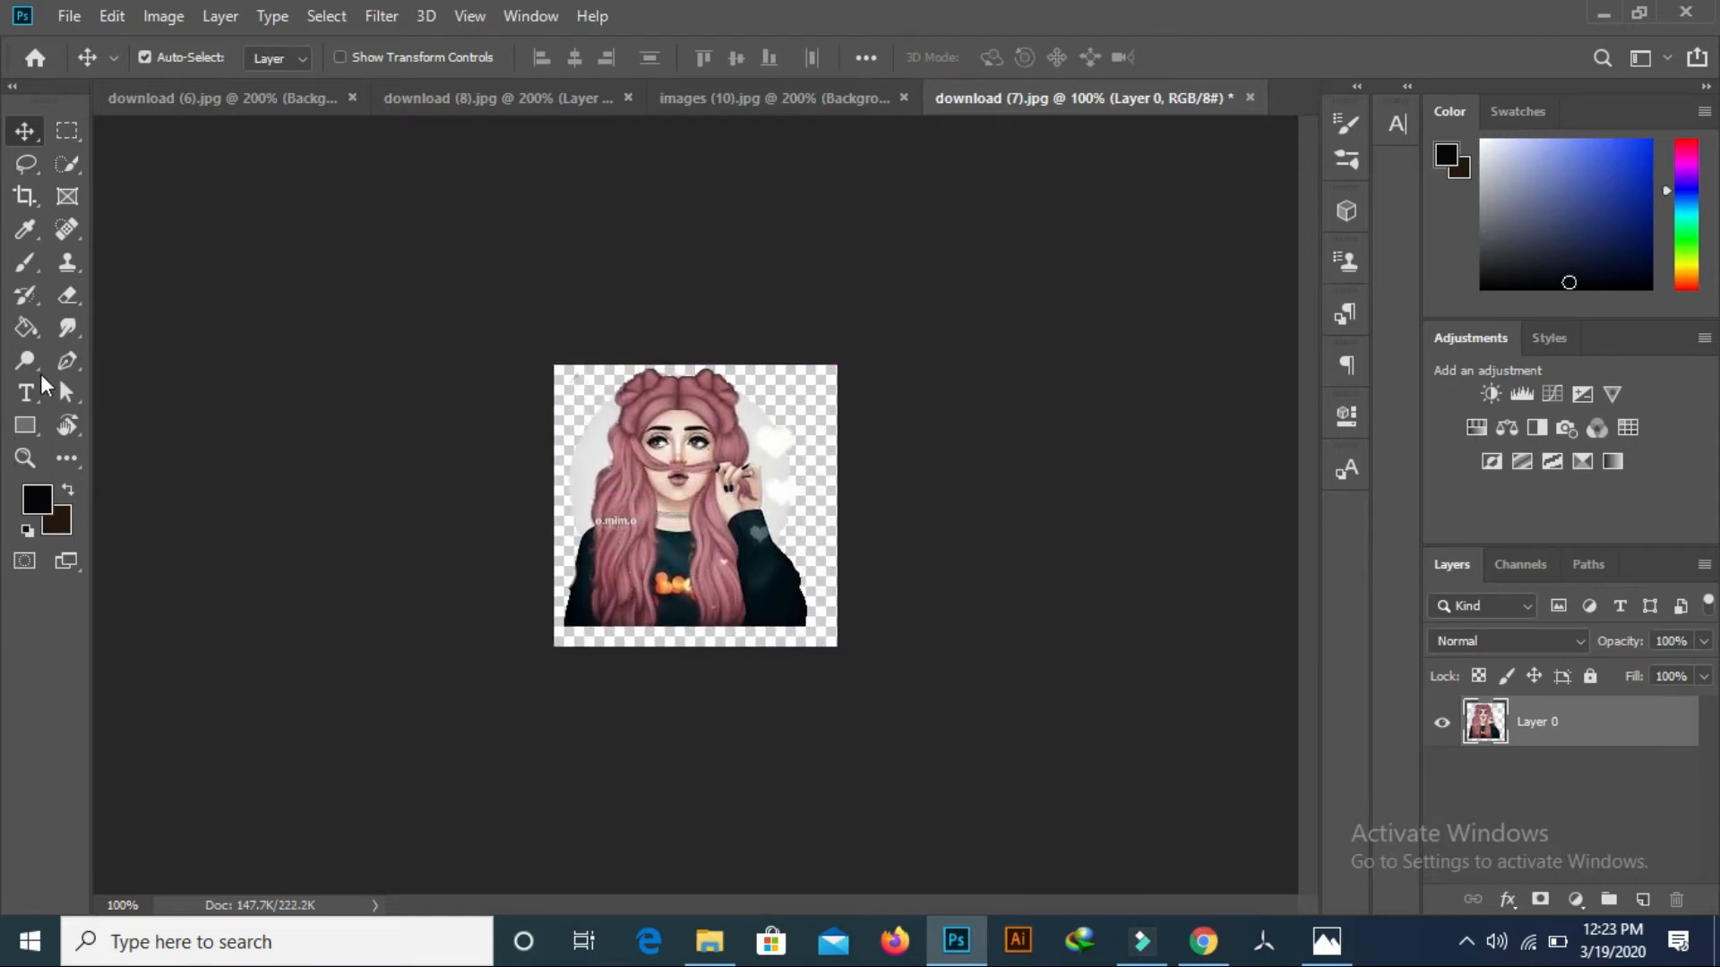
# - Erase the light grey patches and white hearts beside the girl's hair with the Eraser, and move the cut-out toward the canvas's upper left
pyautogui.click(70, 293)
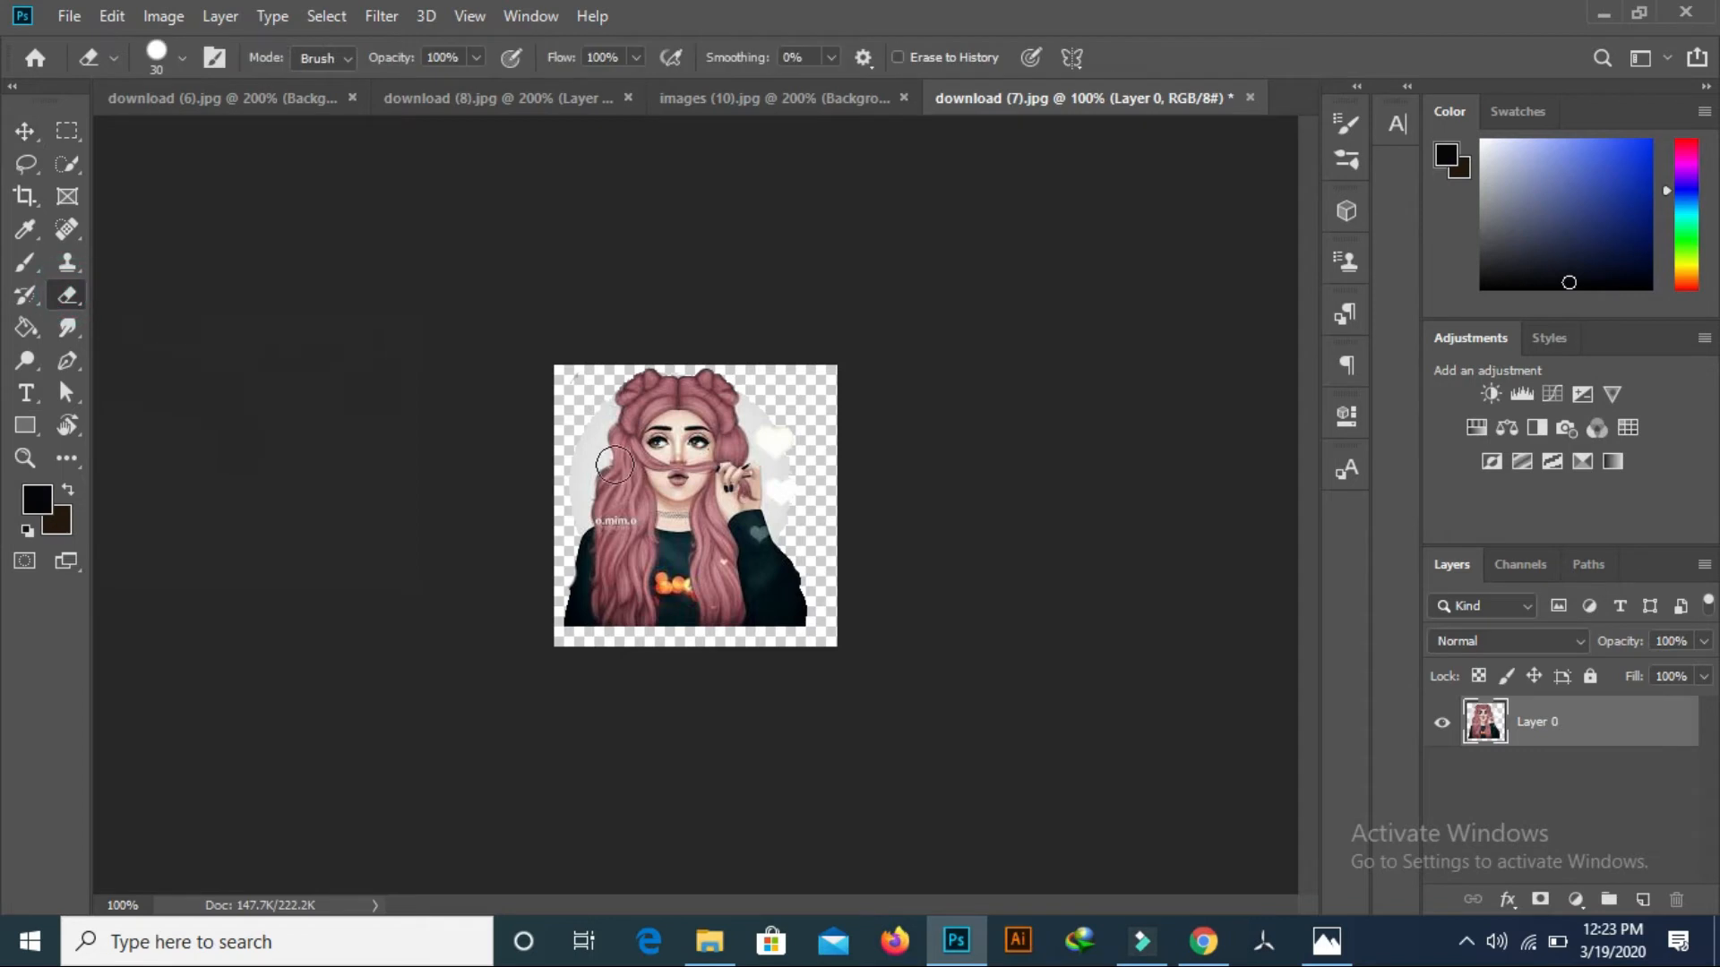
pyautogui.moveTo(764, 415)
pyautogui.mouseDown()
pyautogui.moveTo(792, 529)
pyautogui.moveTo(778, 403)
pyautogui.moveTo(759, 392)
pyautogui.mouseUp()
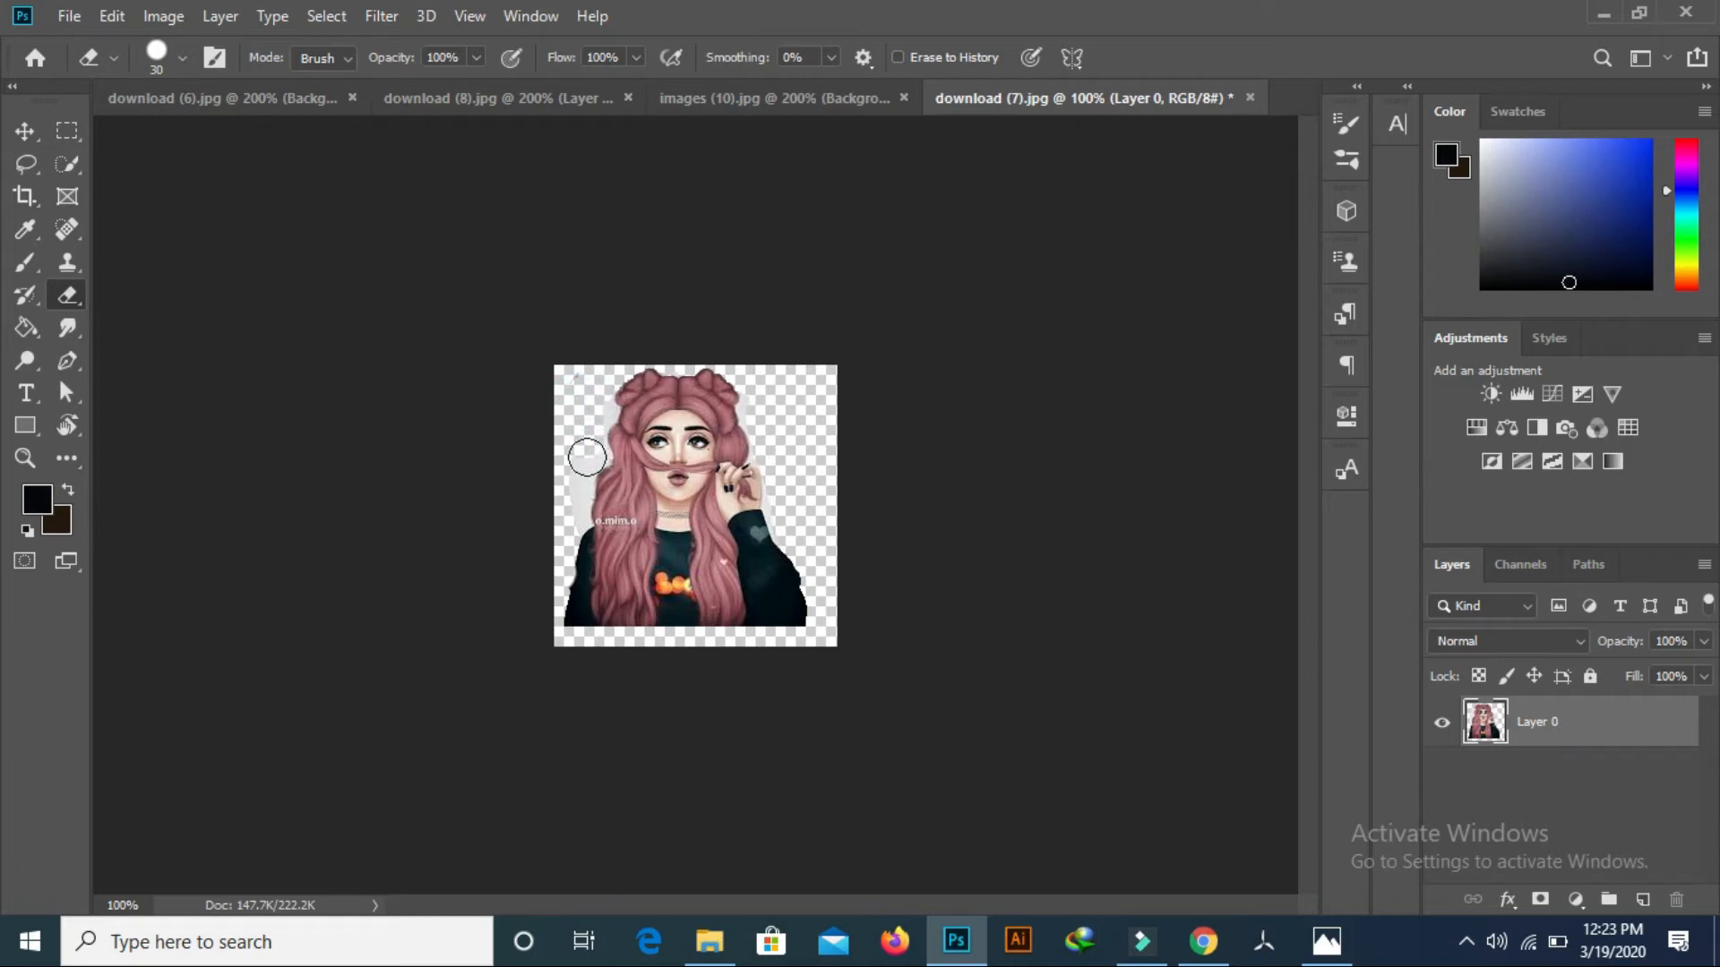
pyautogui.moveTo(585, 467); pyautogui.dragTo(567, 552)
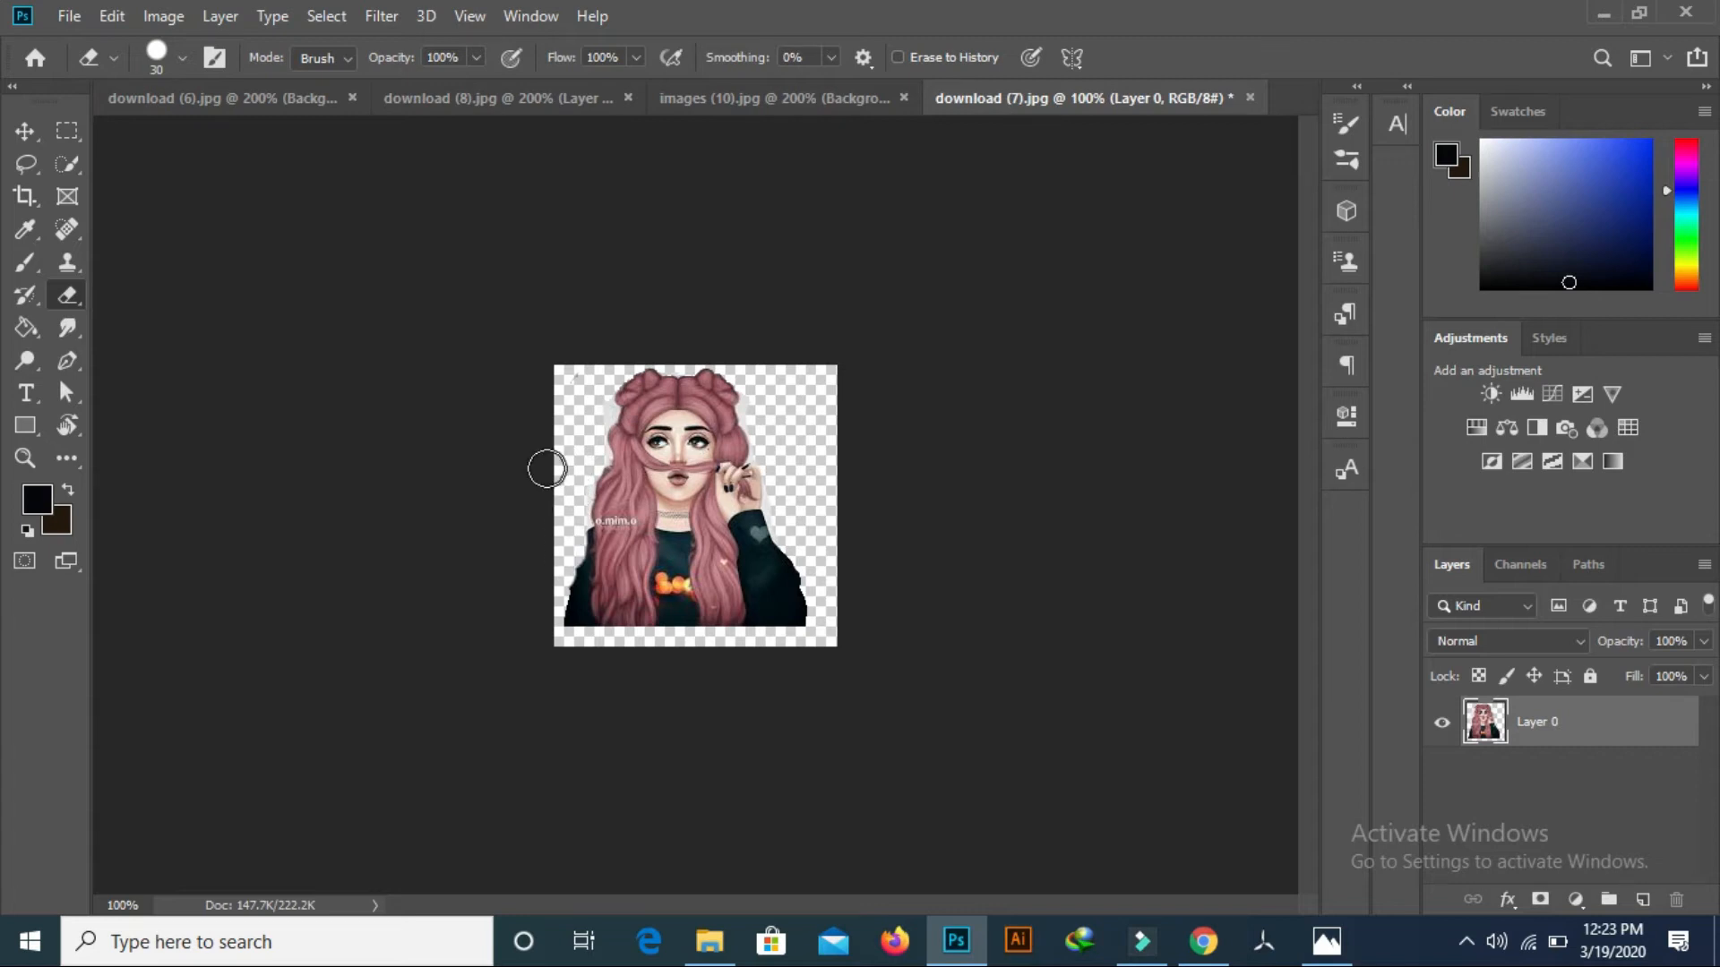
pyautogui.click(25, 130)
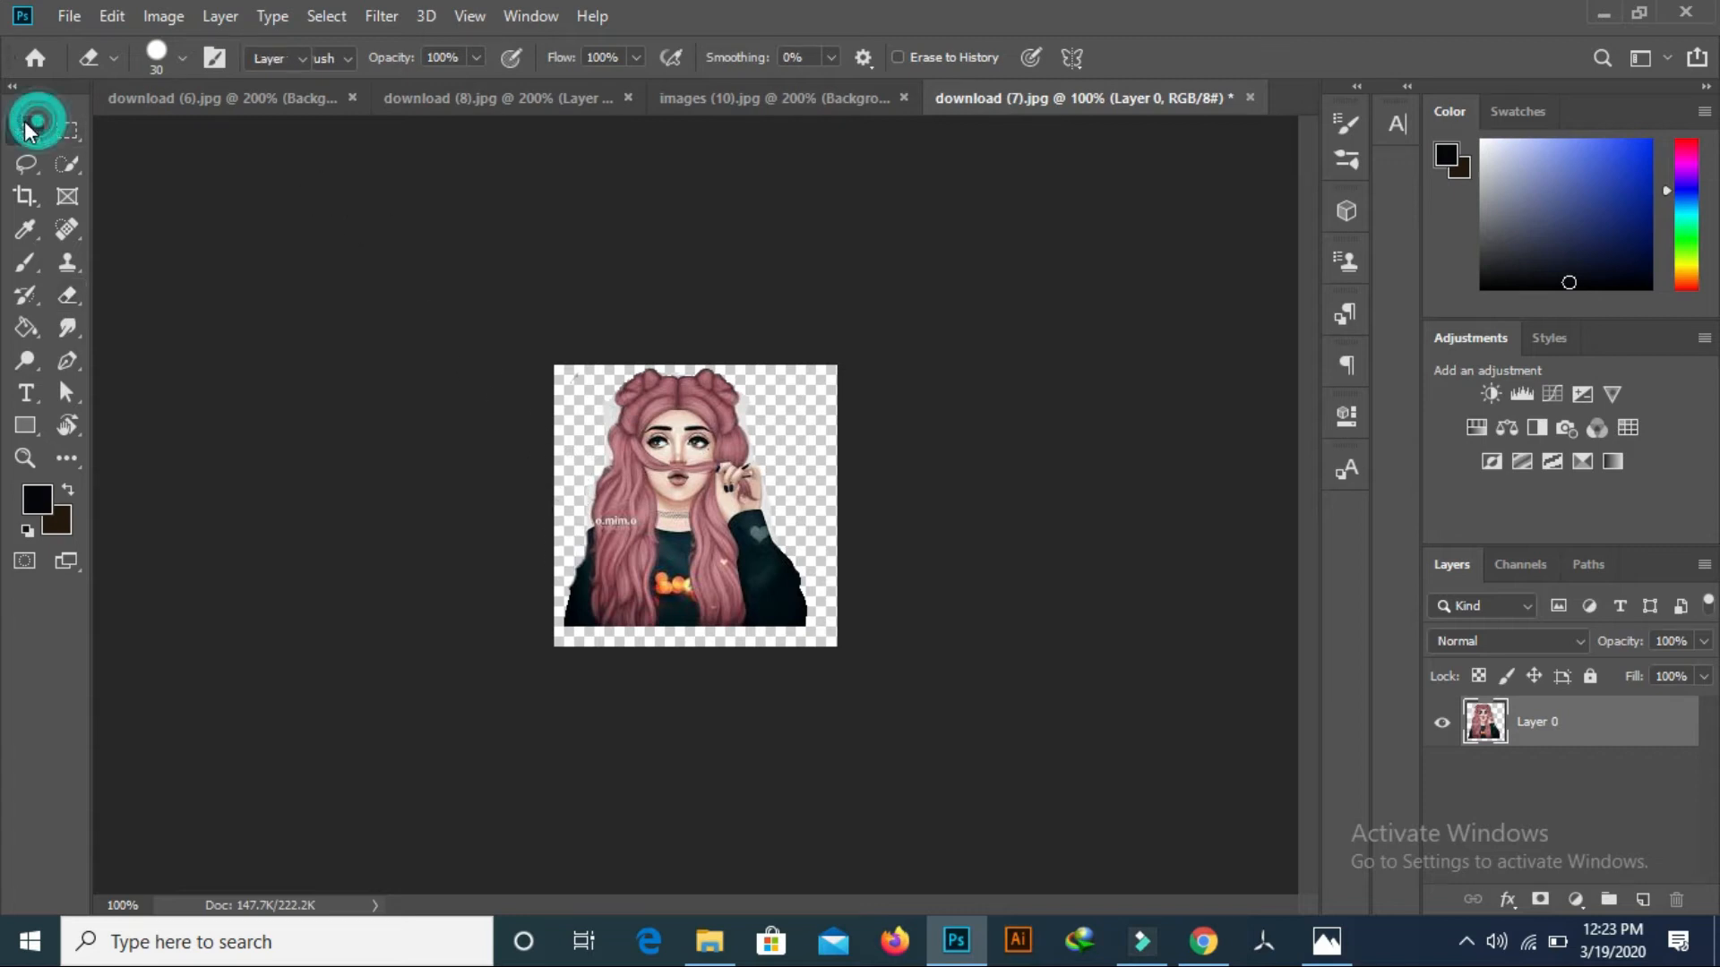
pyautogui.moveTo(689, 509); pyautogui.dragTo(647, 414)
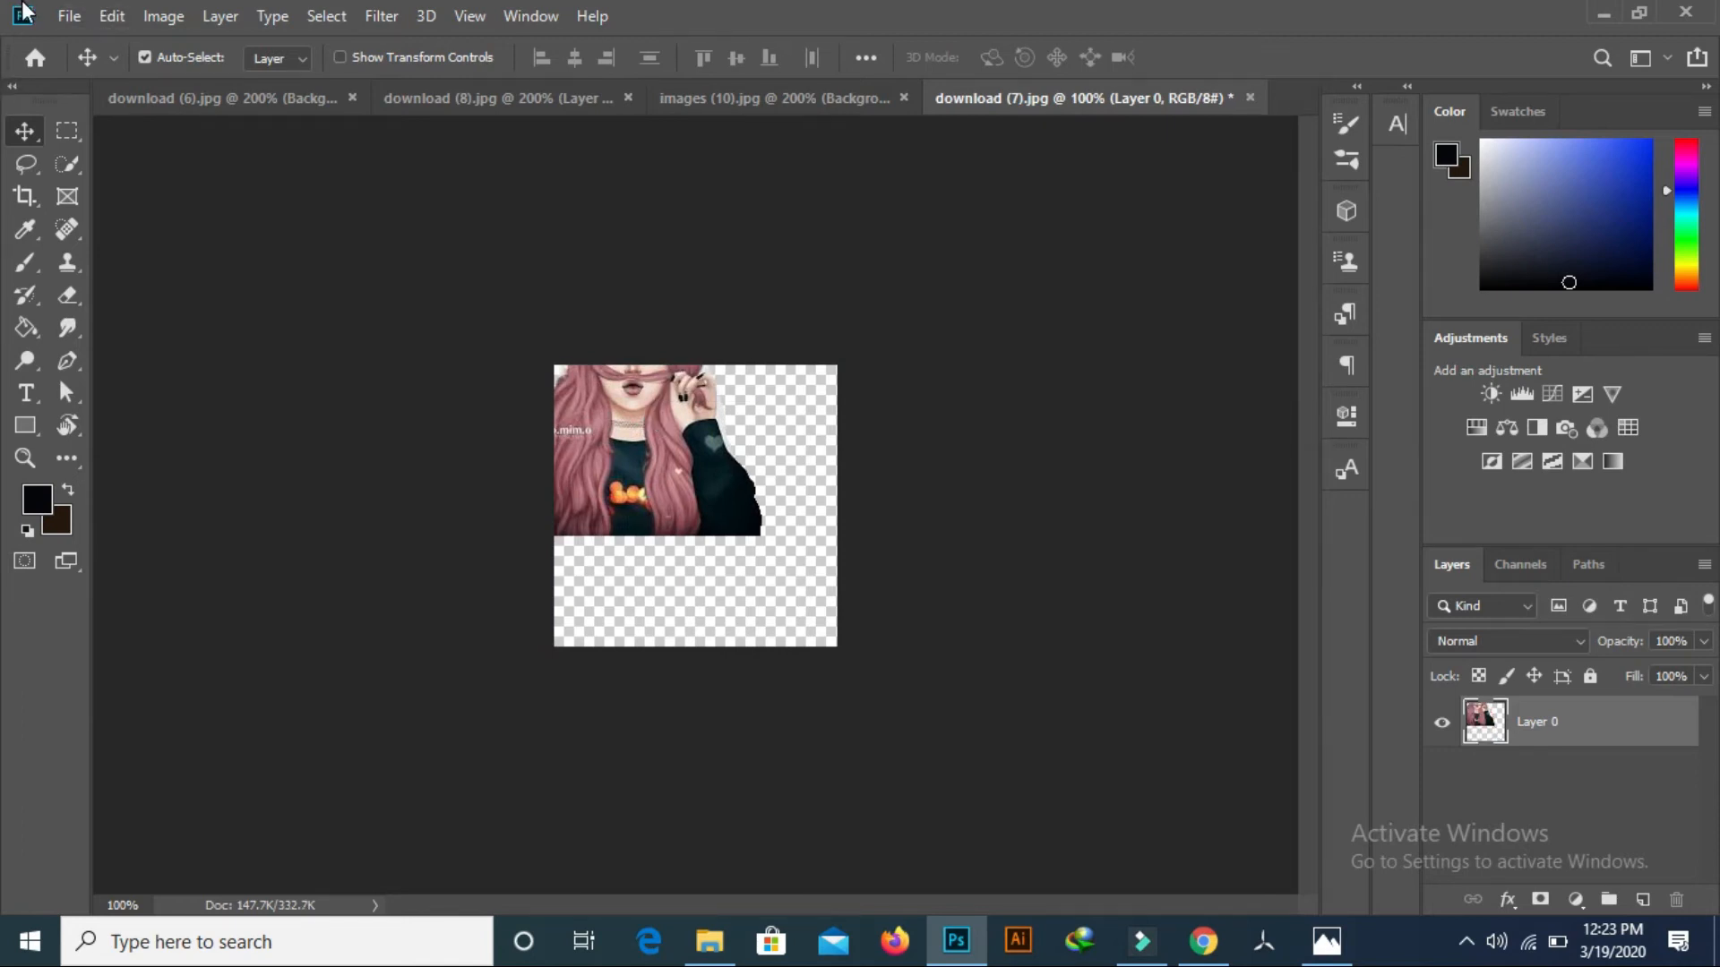
pyautogui.click(71, 15)
pyautogui.click(76, 68)
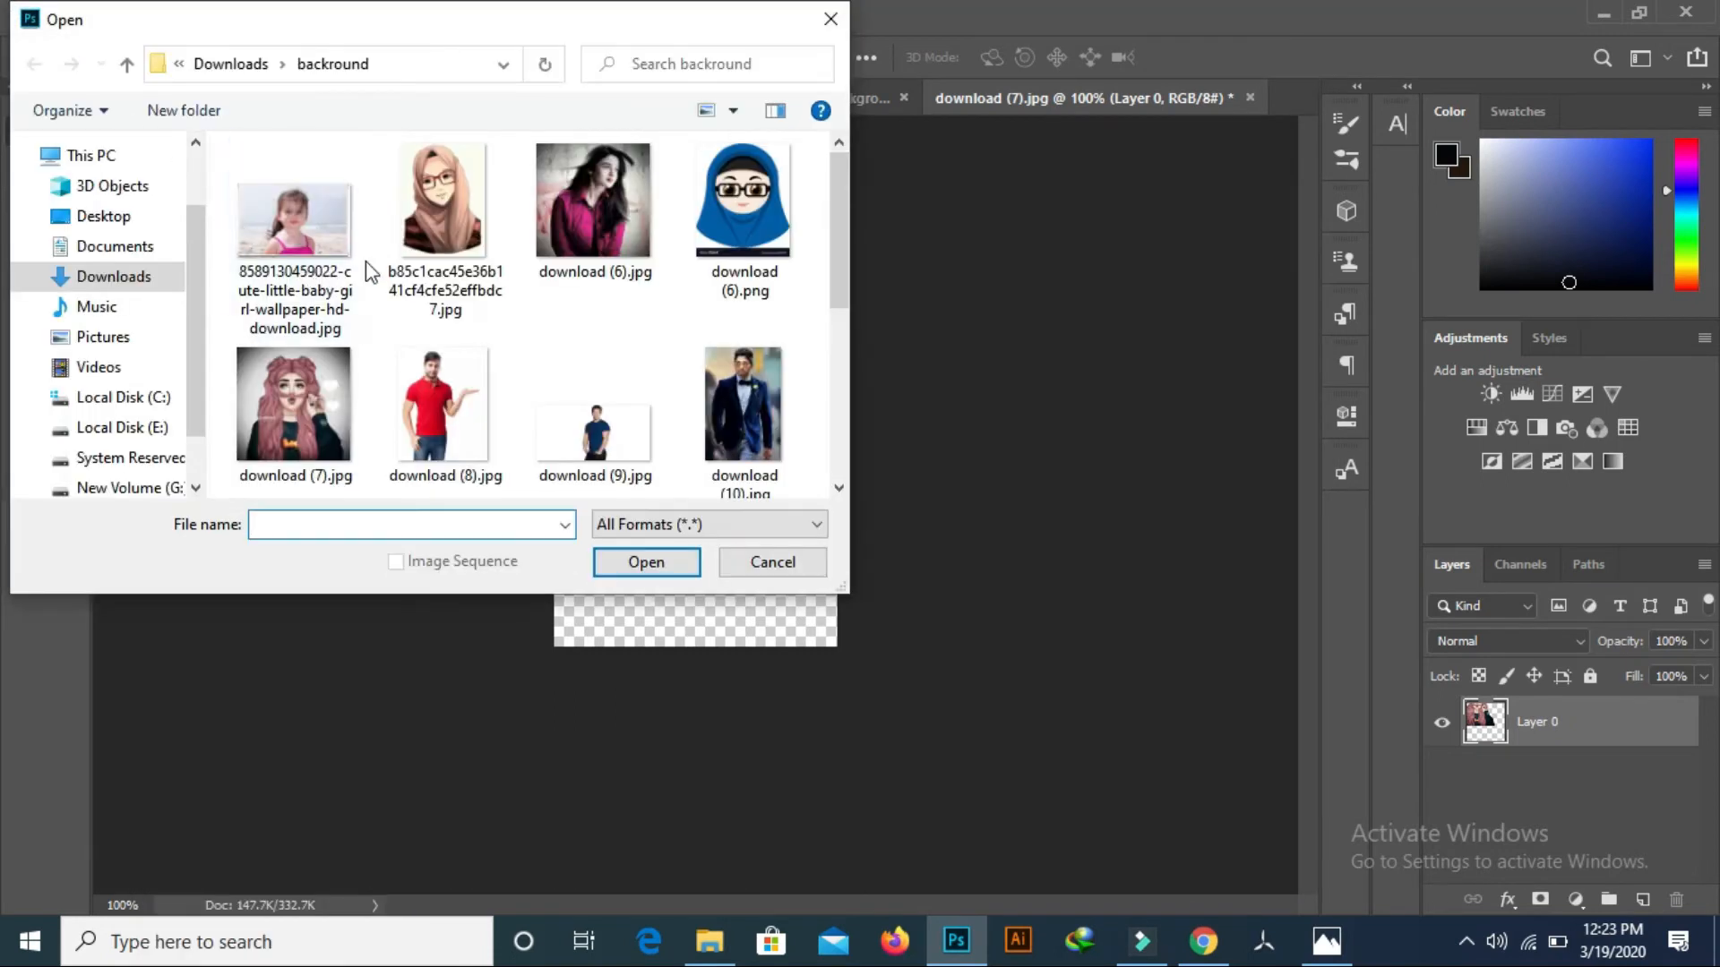
pyautogui.click(324, 234)
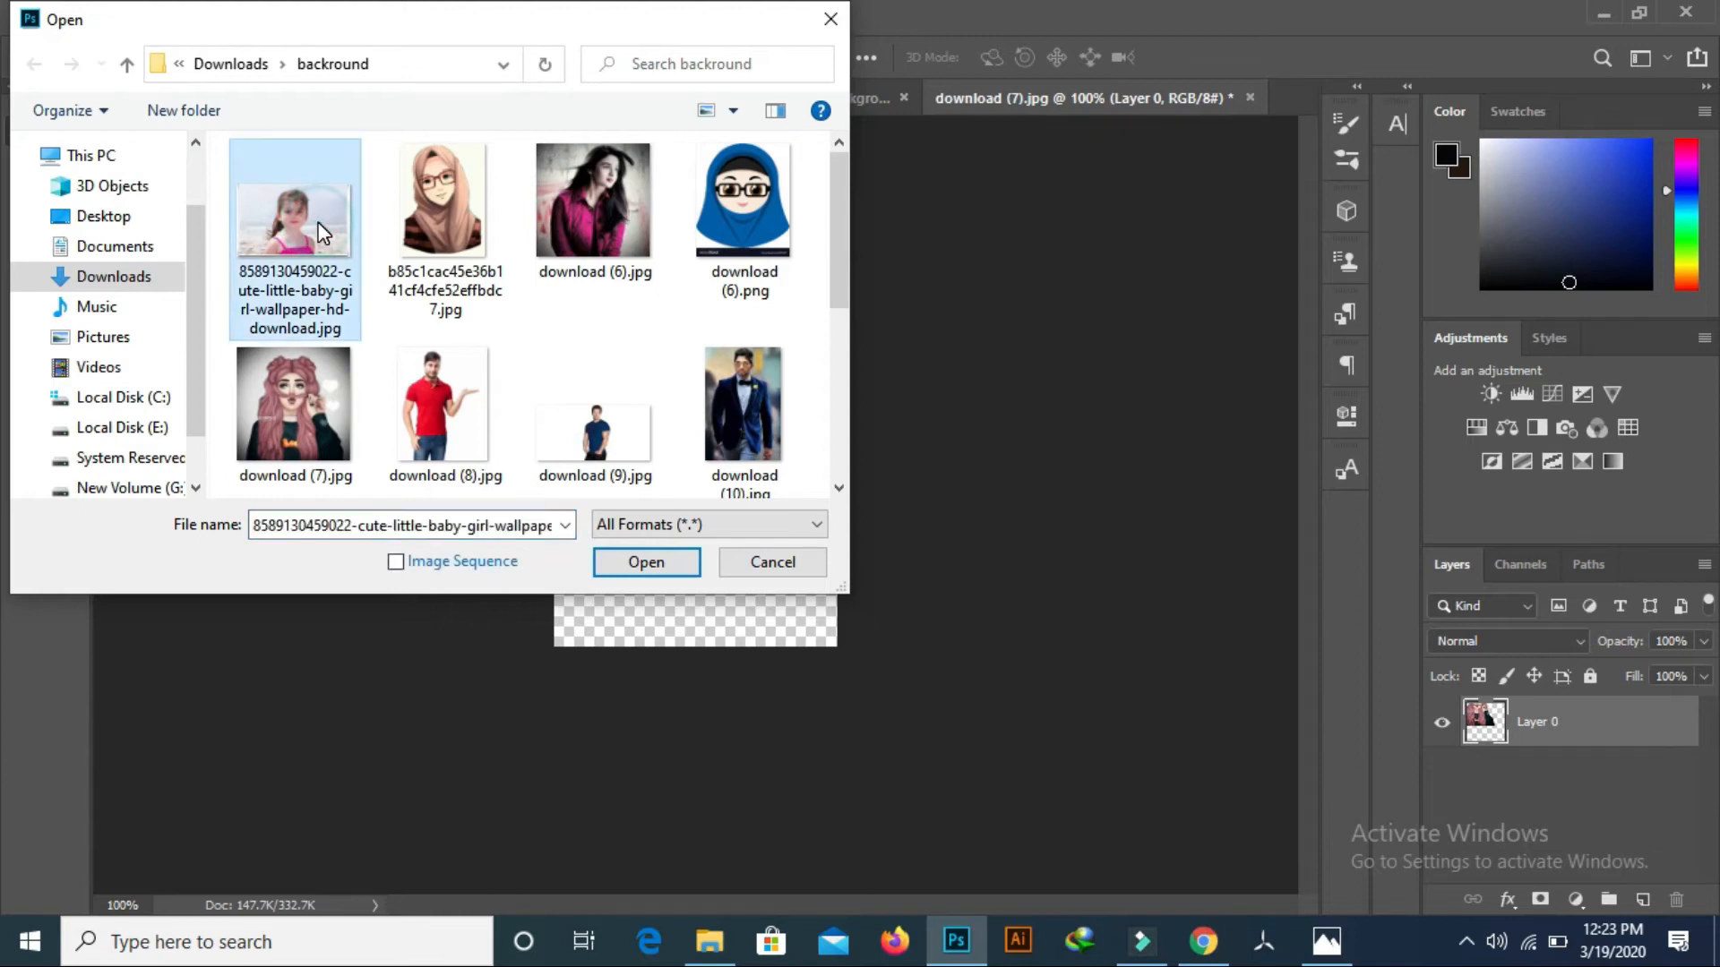
pyautogui.click(668, 568)
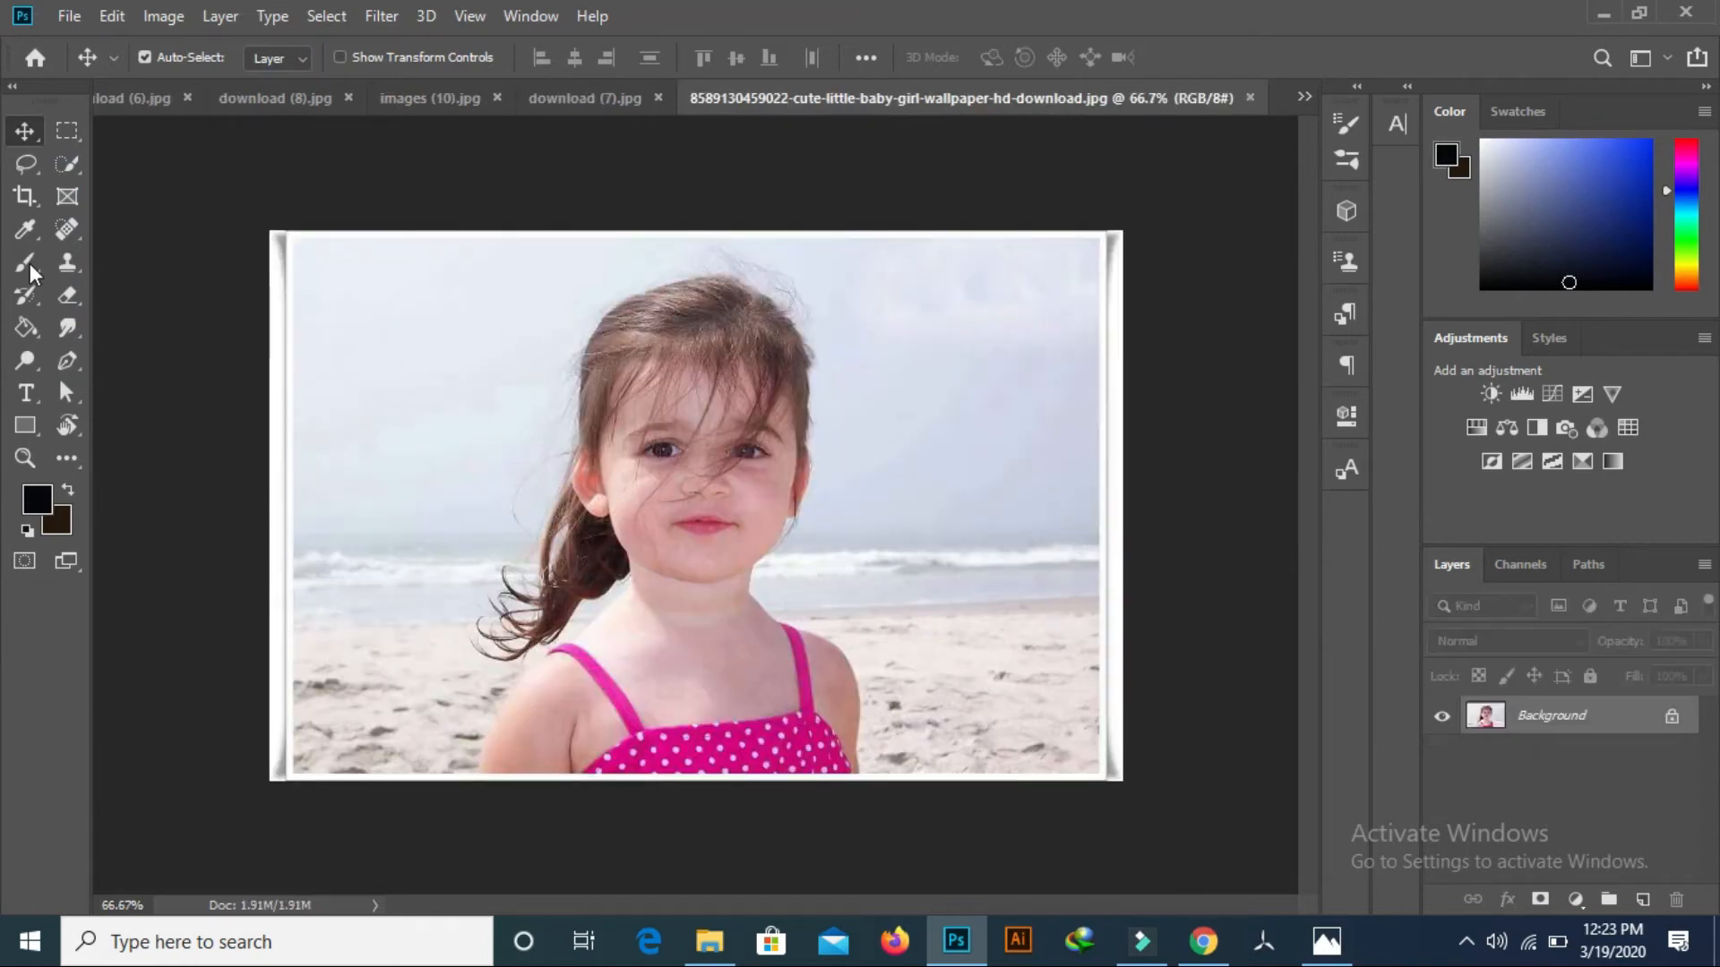
# - Erase the sky, sea and sand behind the little girl with the Magic Eraser at tolerance 32
pyautogui.click(76, 228)
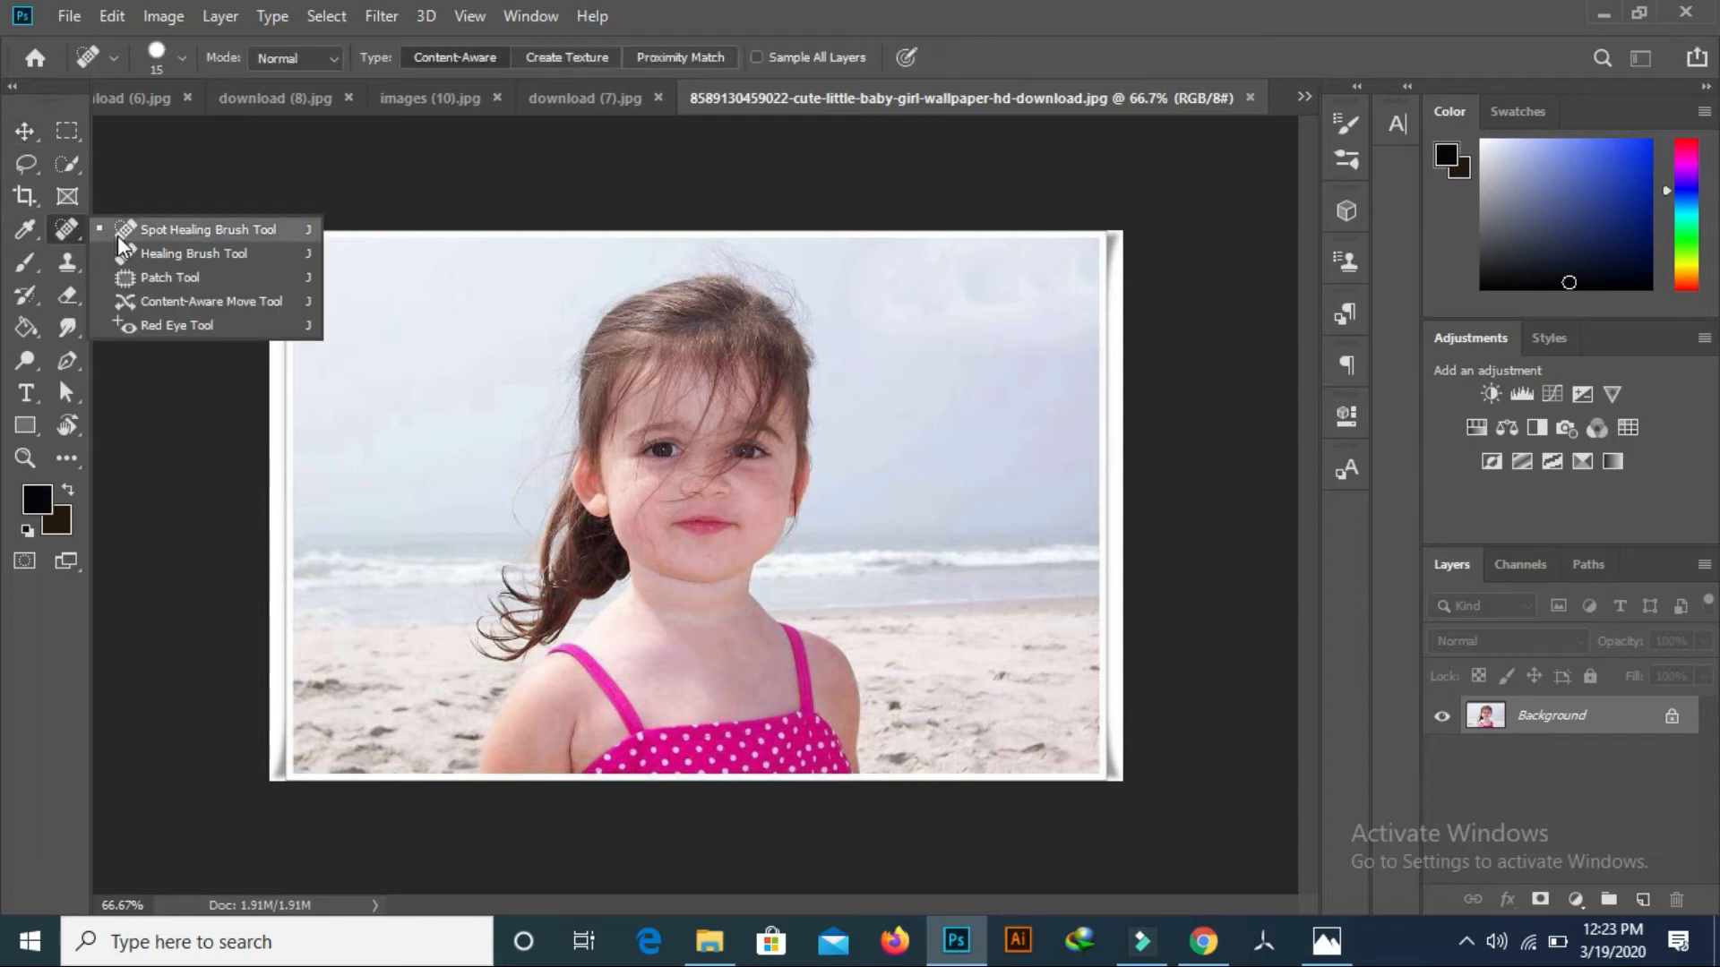
pyautogui.click(59, 292)
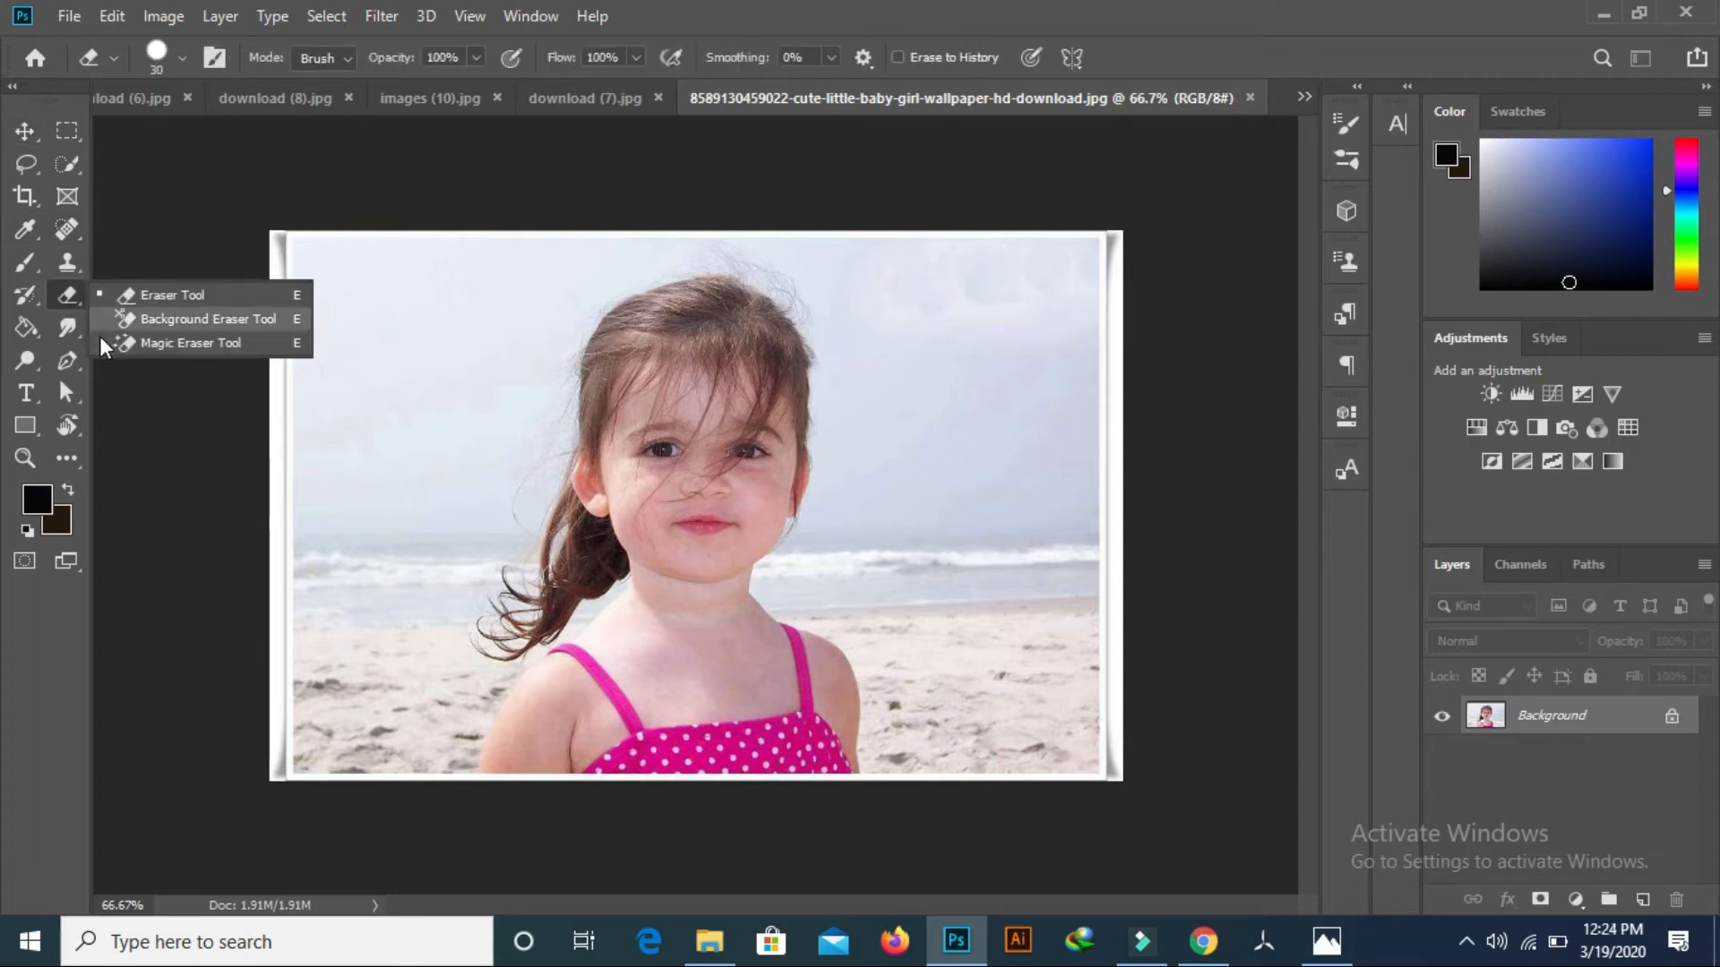
pyautogui.click(101, 341)
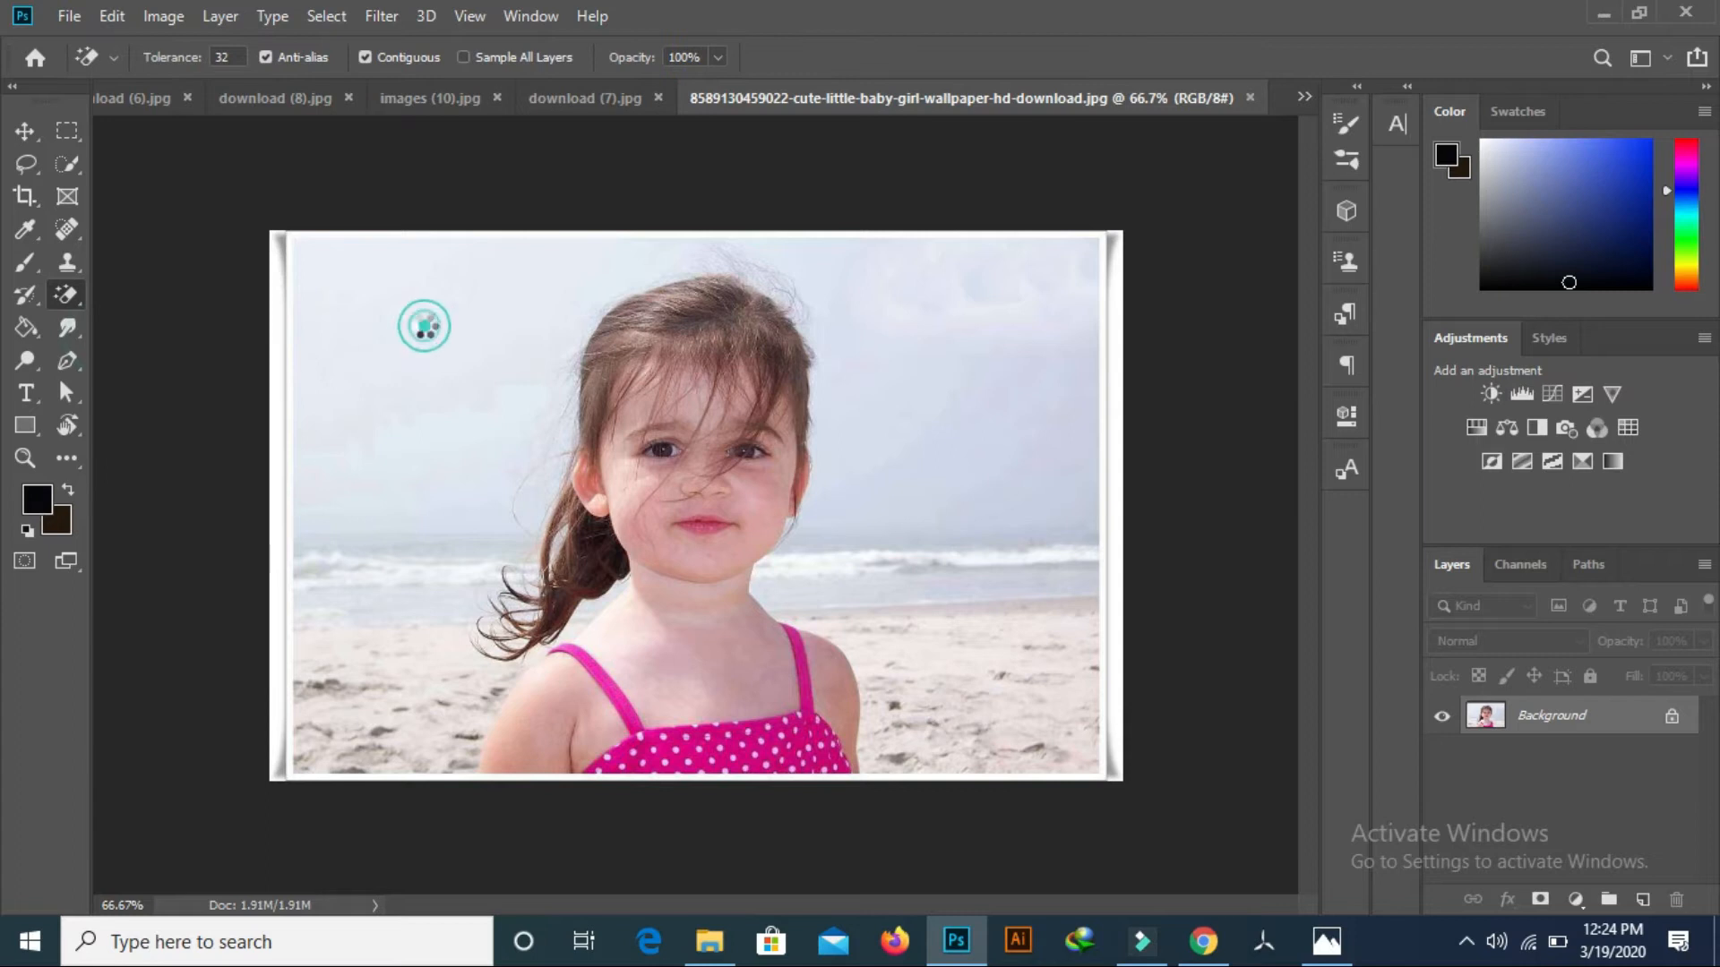
pyautogui.click(426, 328)
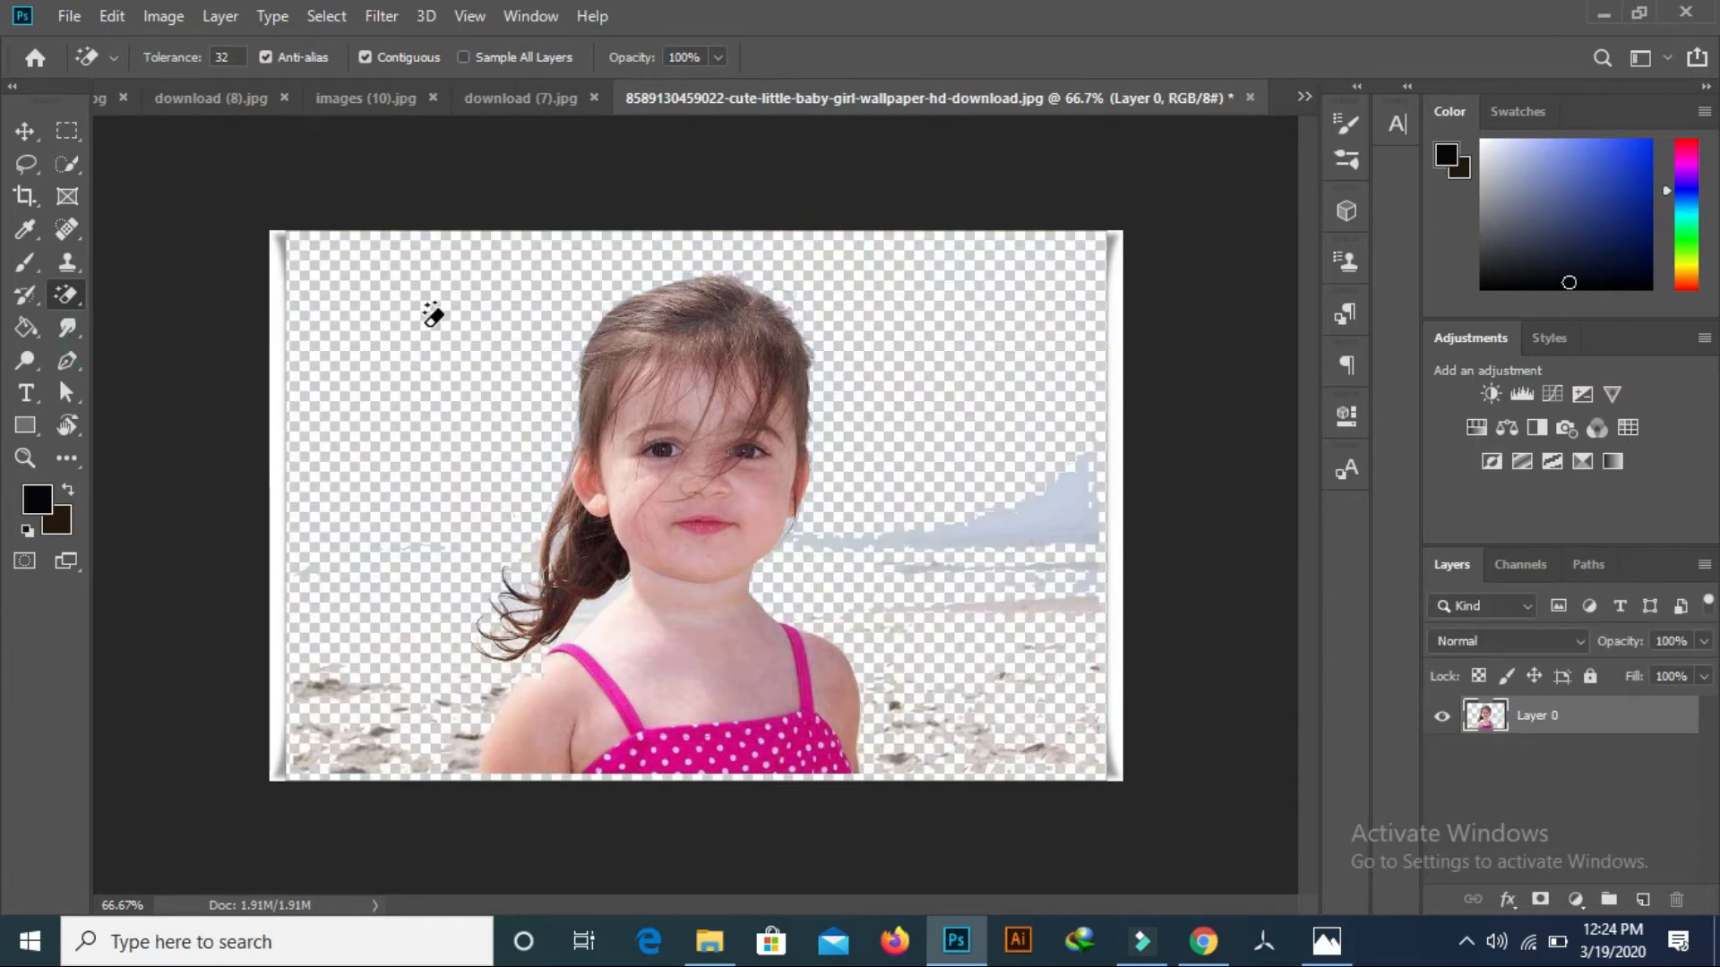
pyautogui.click(1030, 530)
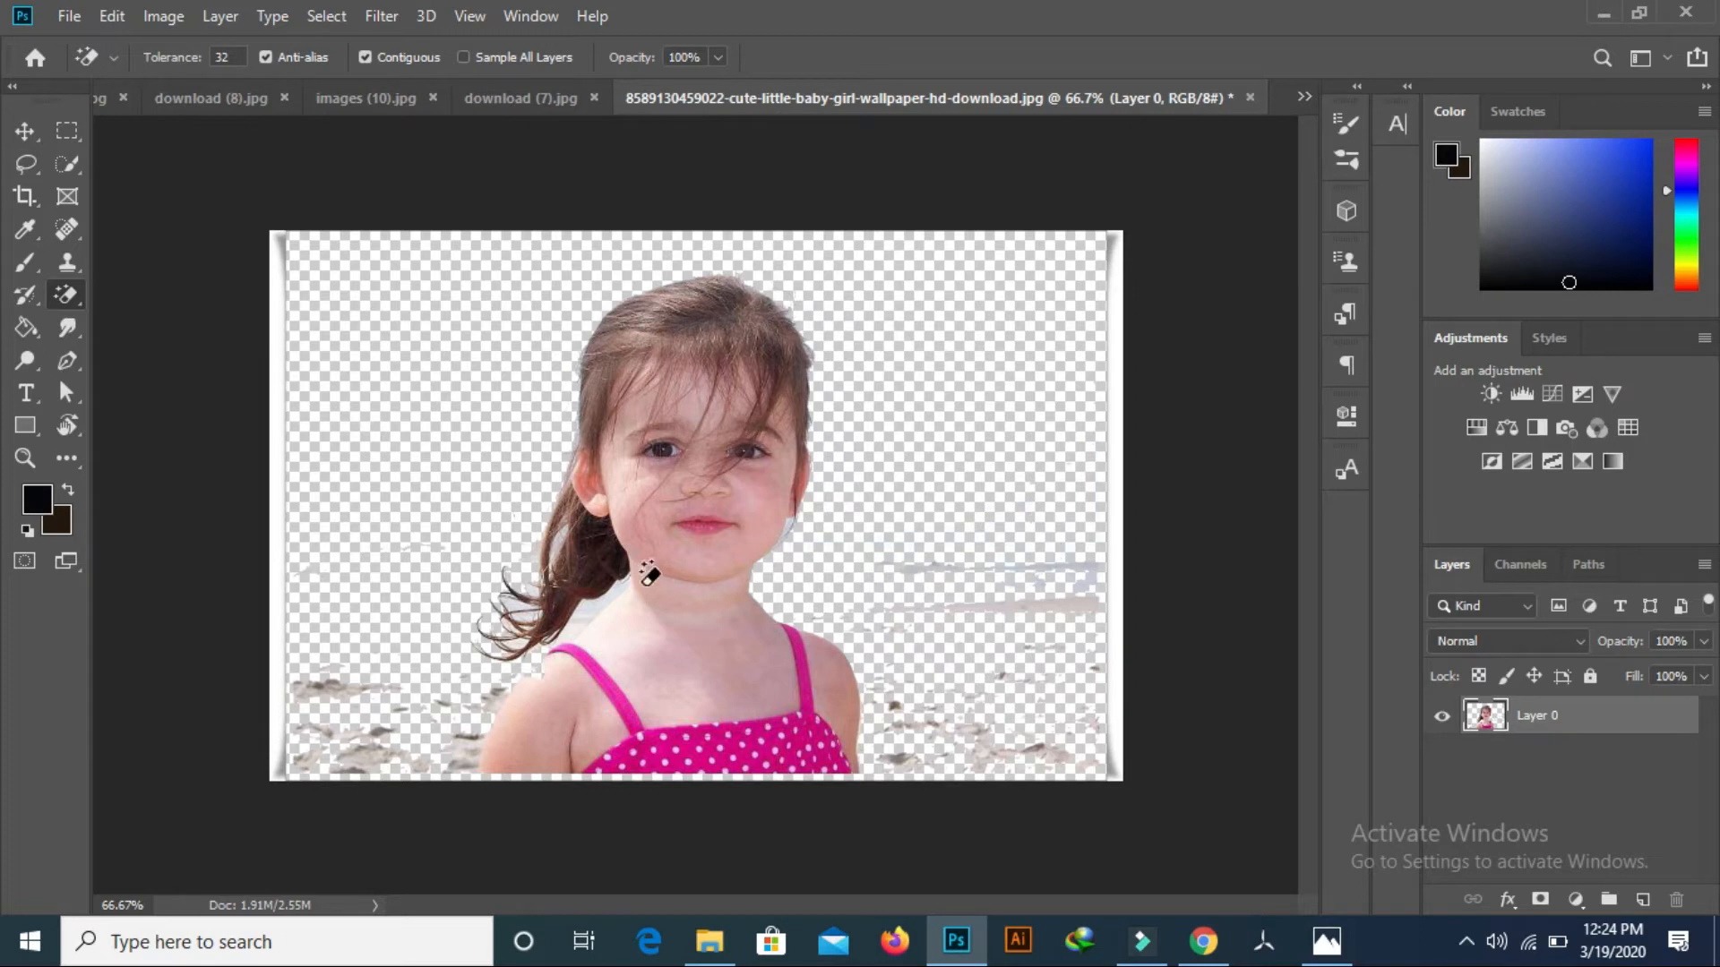
pyautogui.click(327, 685)
# - Erase the sand, pebbles and grey border left of the little girl with the Eraser enlarged to size 70
pyautogui.rightClick(74, 297)
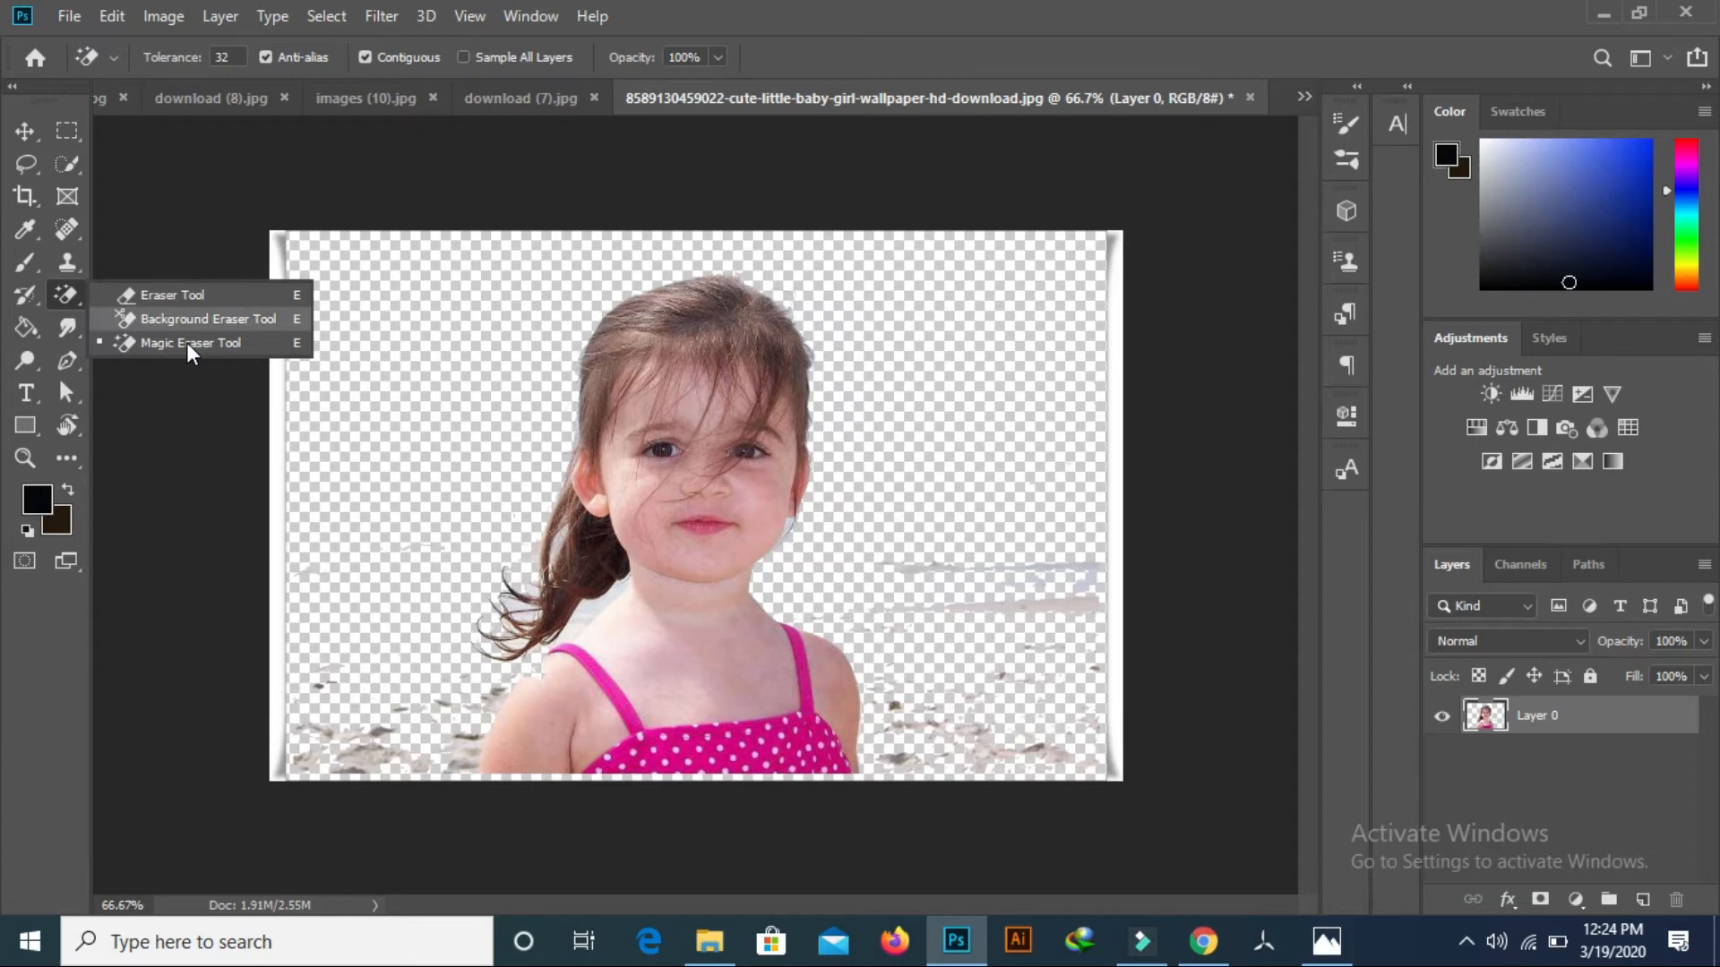
pyautogui.click(175, 294)
pyautogui.press(']')
pyautogui.press(']')
pyautogui.press(']')
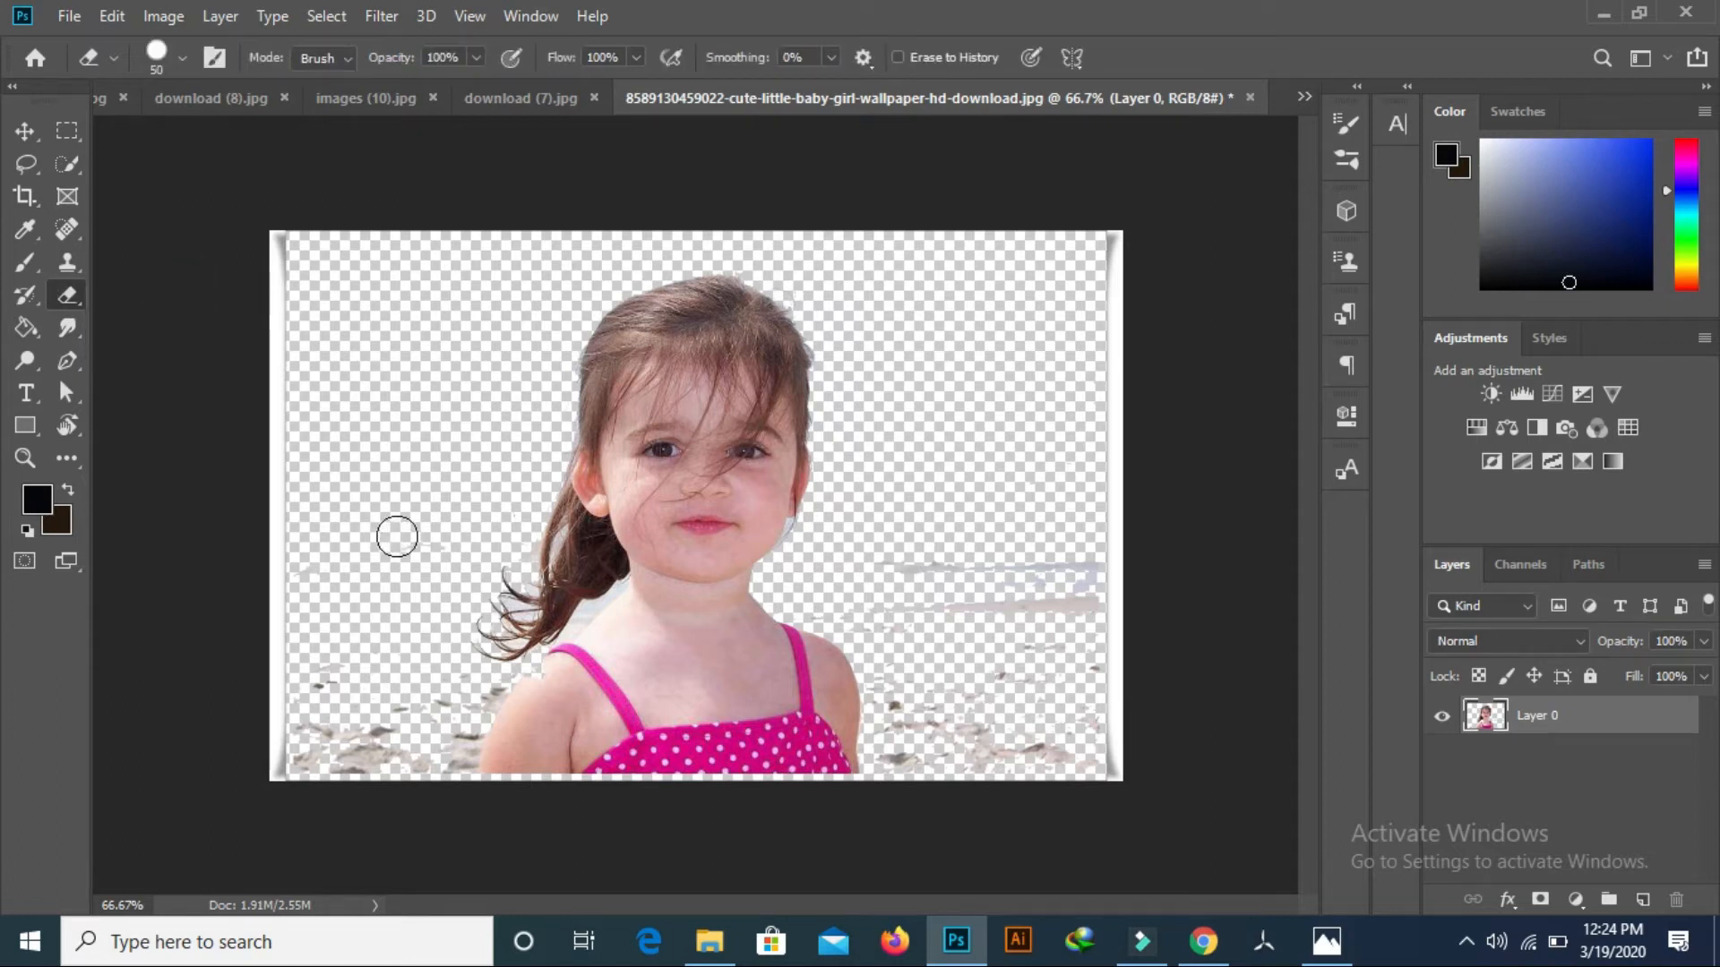
pyautogui.click(391, 530)
pyautogui.moveTo(366, 555)
pyautogui.mouseDown()
pyautogui.moveTo(279, 731)
pyautogui.moveTo(352, 561)
pyautogui.moveTo(402, 99)
pyautogui.moveTo(278, 398)
pyautogui.moveTo(313, 124)
pyautogui.moveTo(276, 362)
pyautogui.moveTo(299, 490)
pyautogui.moveTo(330, 258)
pyautogui.moveTo(311, 643)
pyautogui.moveTo(359, 495)
pyautogui.moveTo(376, 703)
pyautogui.moveTo(403, 766)
pyautogui.moveTo(423, 680)
pyautogui.moveTo(451, 767)
pyautogui.moveTo(469, 691)
pyautogui.mouseUp()
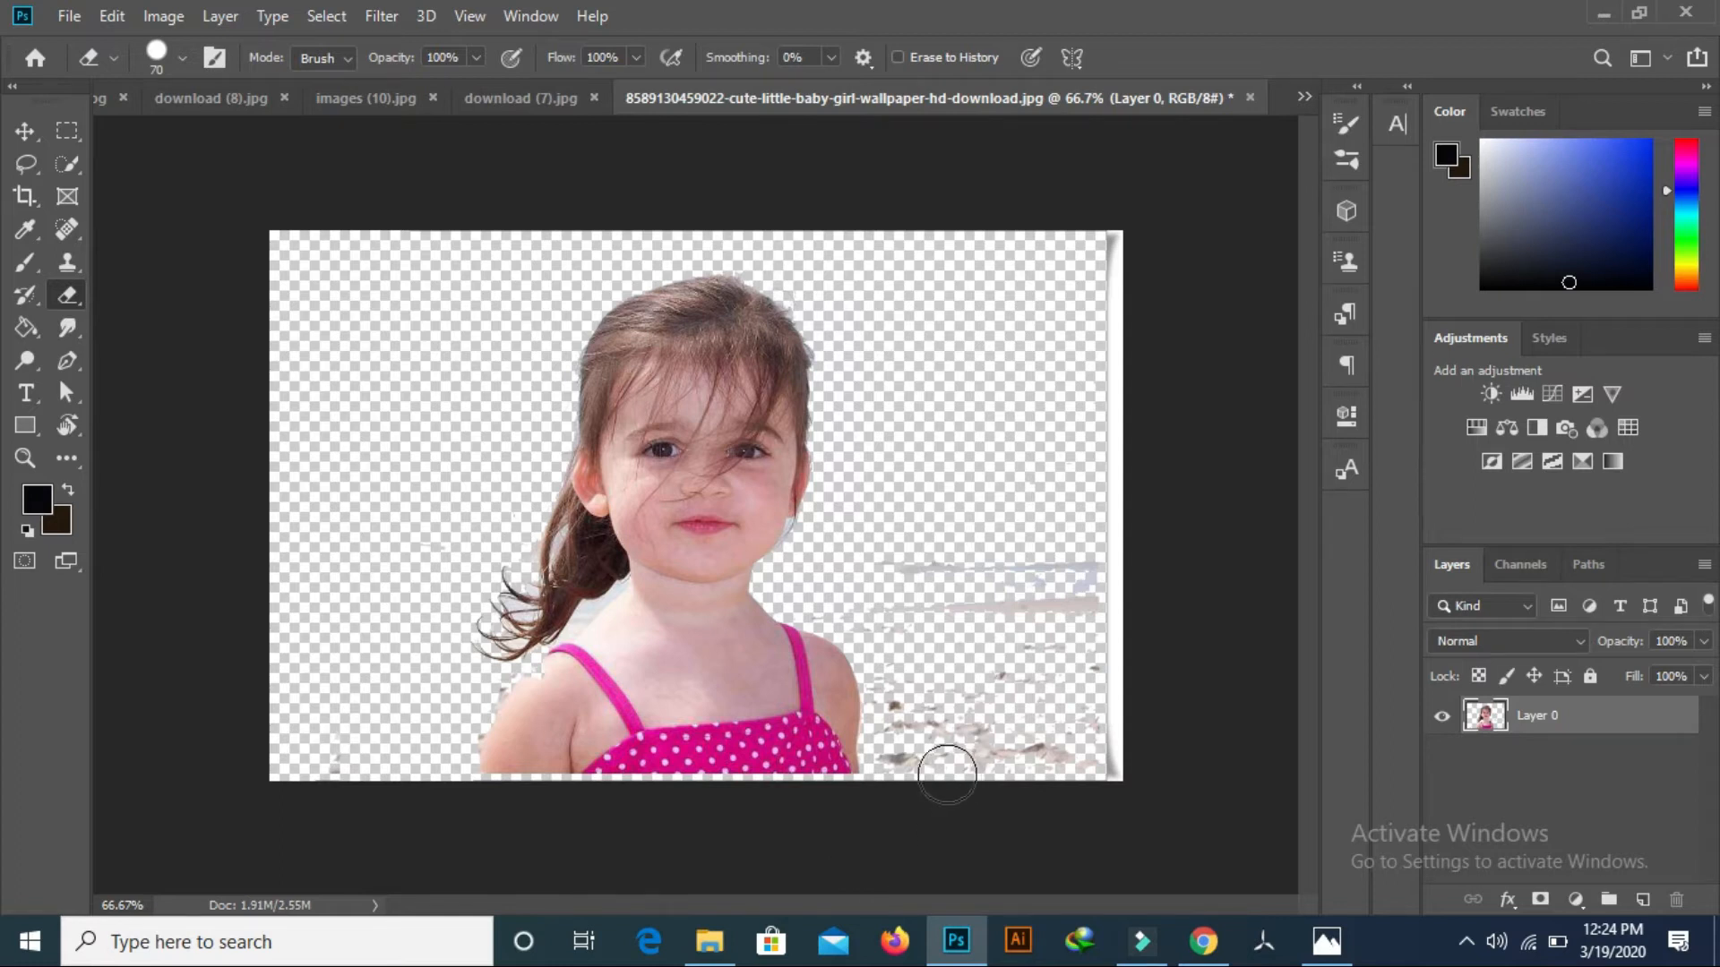
# - Erase the sand and water remnants right of the girl and the leftover speck near the canvas's lower-left corner
pyautogui.moveTo(918, 755)
pyautogui.mouseDown()
pyautogui.moveTo(910, 634)
pyautogui.moveTo(963, 577)
pyautogui.moveTo(1078, 594)
pyautogui.moveTo(952, 561)
pyautogui.moveTo(991, 526)
pyautogui.moveTo(1042, 891)
pyautogui.moveTo(1032, 702)
pyautogui.moveTo(1009, 745)
pyautogui.moveTo(992, 895)
pyautogui.moveTo(1086, 614)
pyautogui.moveTo(1013, 721)
pyautogui.moveTo(959, 664)
pyautogui.moveTo(899, 717)
pyautogui.moveTo(884, 626)
pyautogui.moveTo(906, 557)
pyautogui.mouseUp()
pyautogui.click(817, 576)
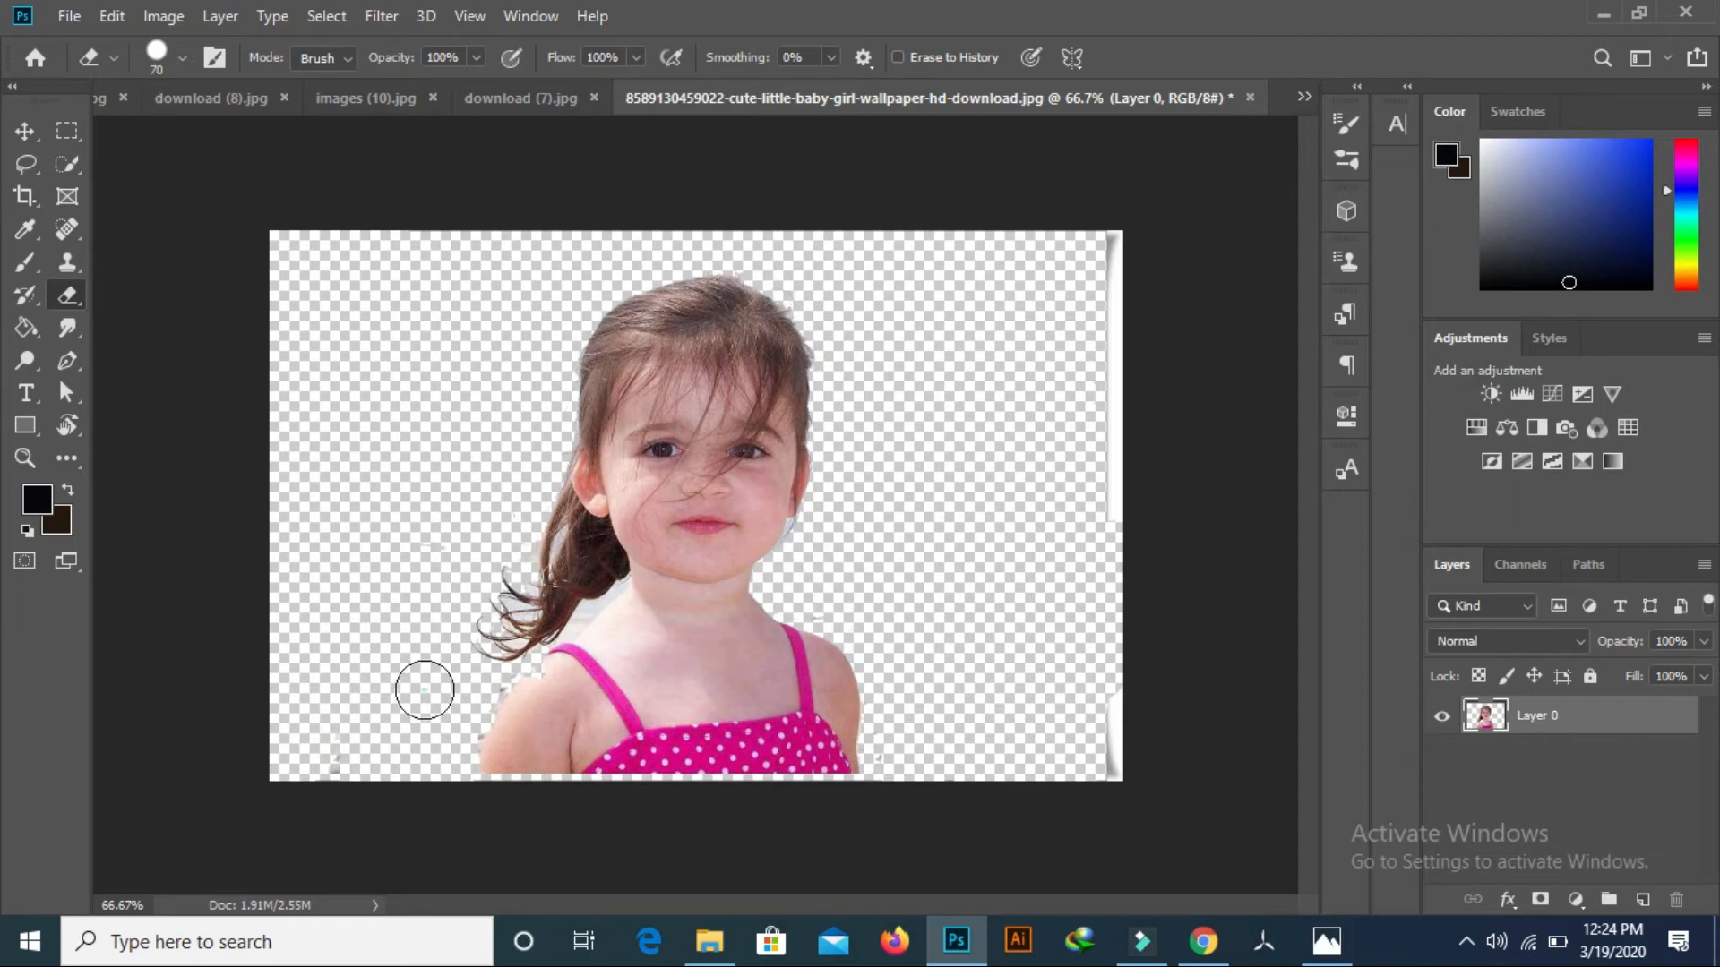
pyautogui.click(337, 742)
# - Move the girl's cut-out up and left, and erase the white strips along the image's right edge
pyautogui.click(25, 131)
pyautogui.moveTo(700, 577); pyautogui.dragTo(582, 593)
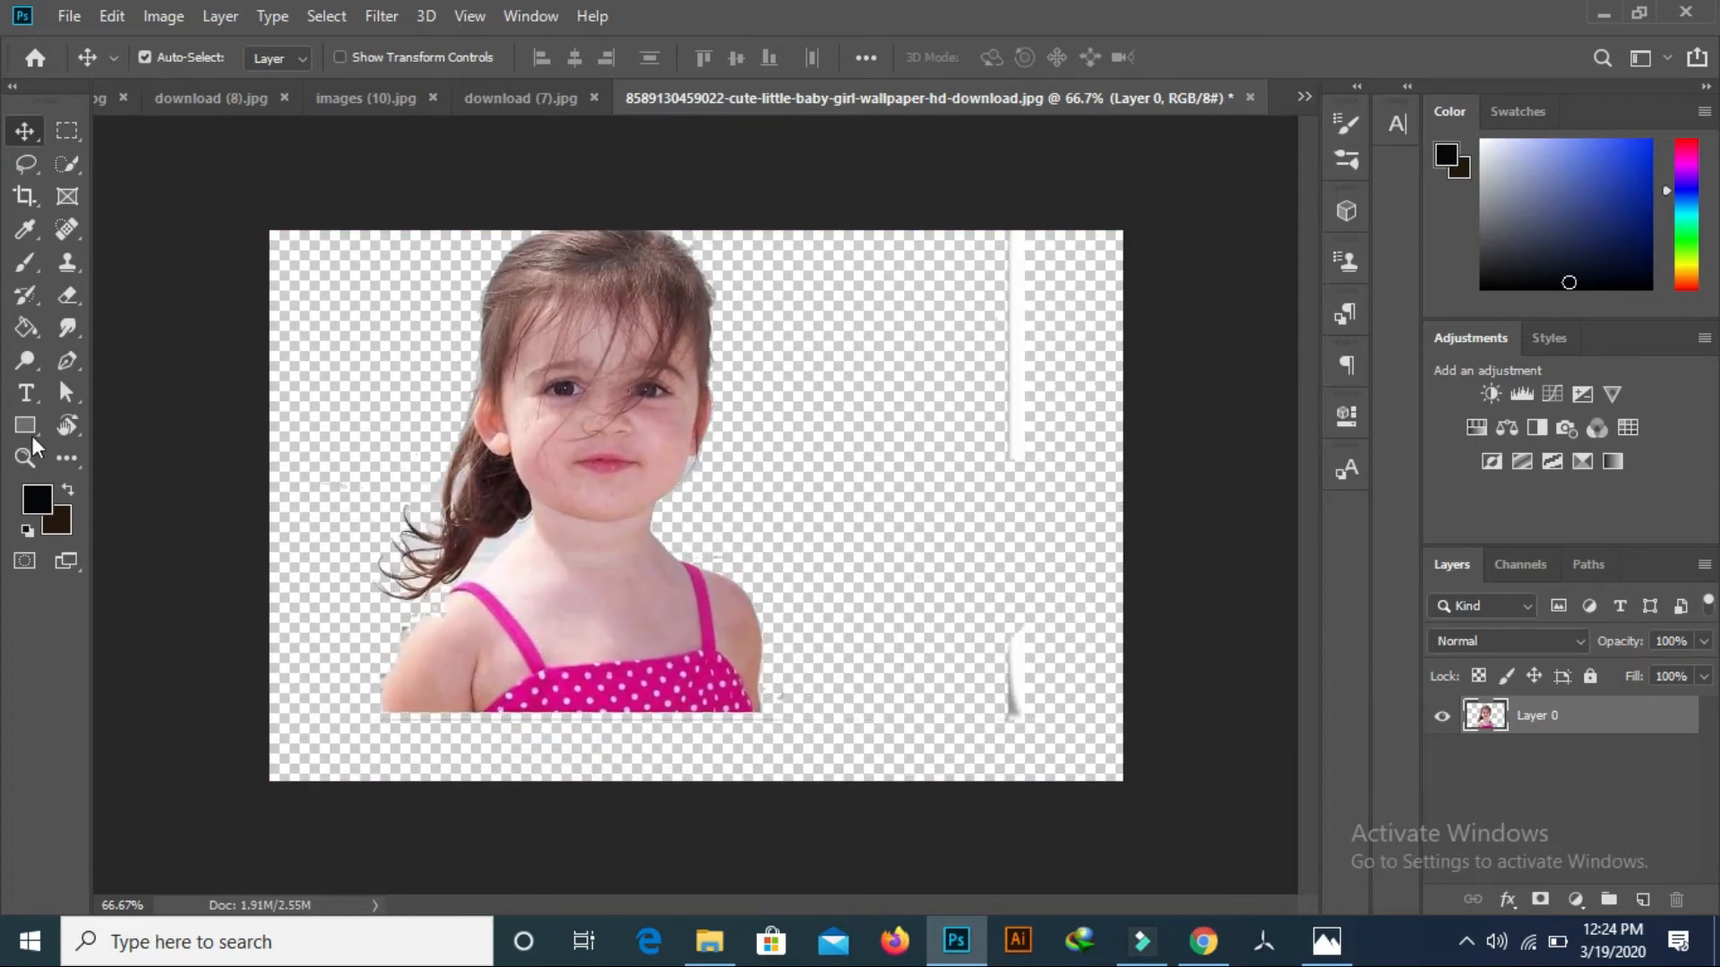
pyautogui.click(77, 295)
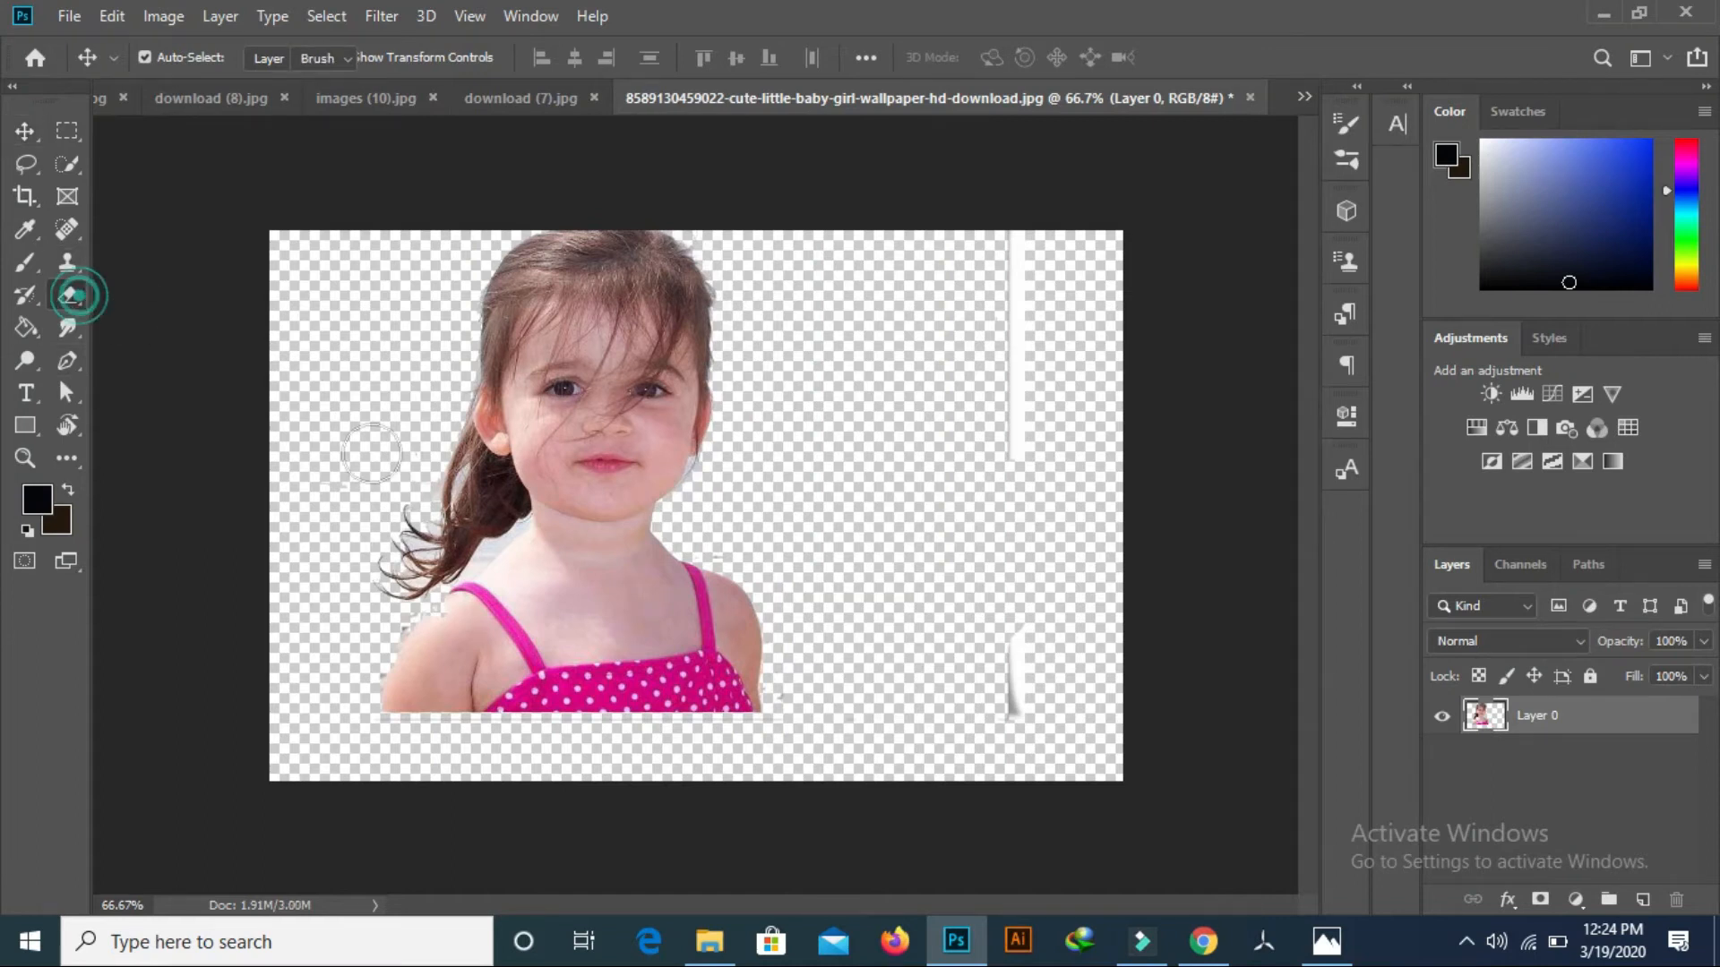
pyautogui.moveTo(1010, 731); pyautogui.dragTo(1012, 691)
pyautogui.moveTo(1030, 542); pyautogui.dragTo(1005, 238)
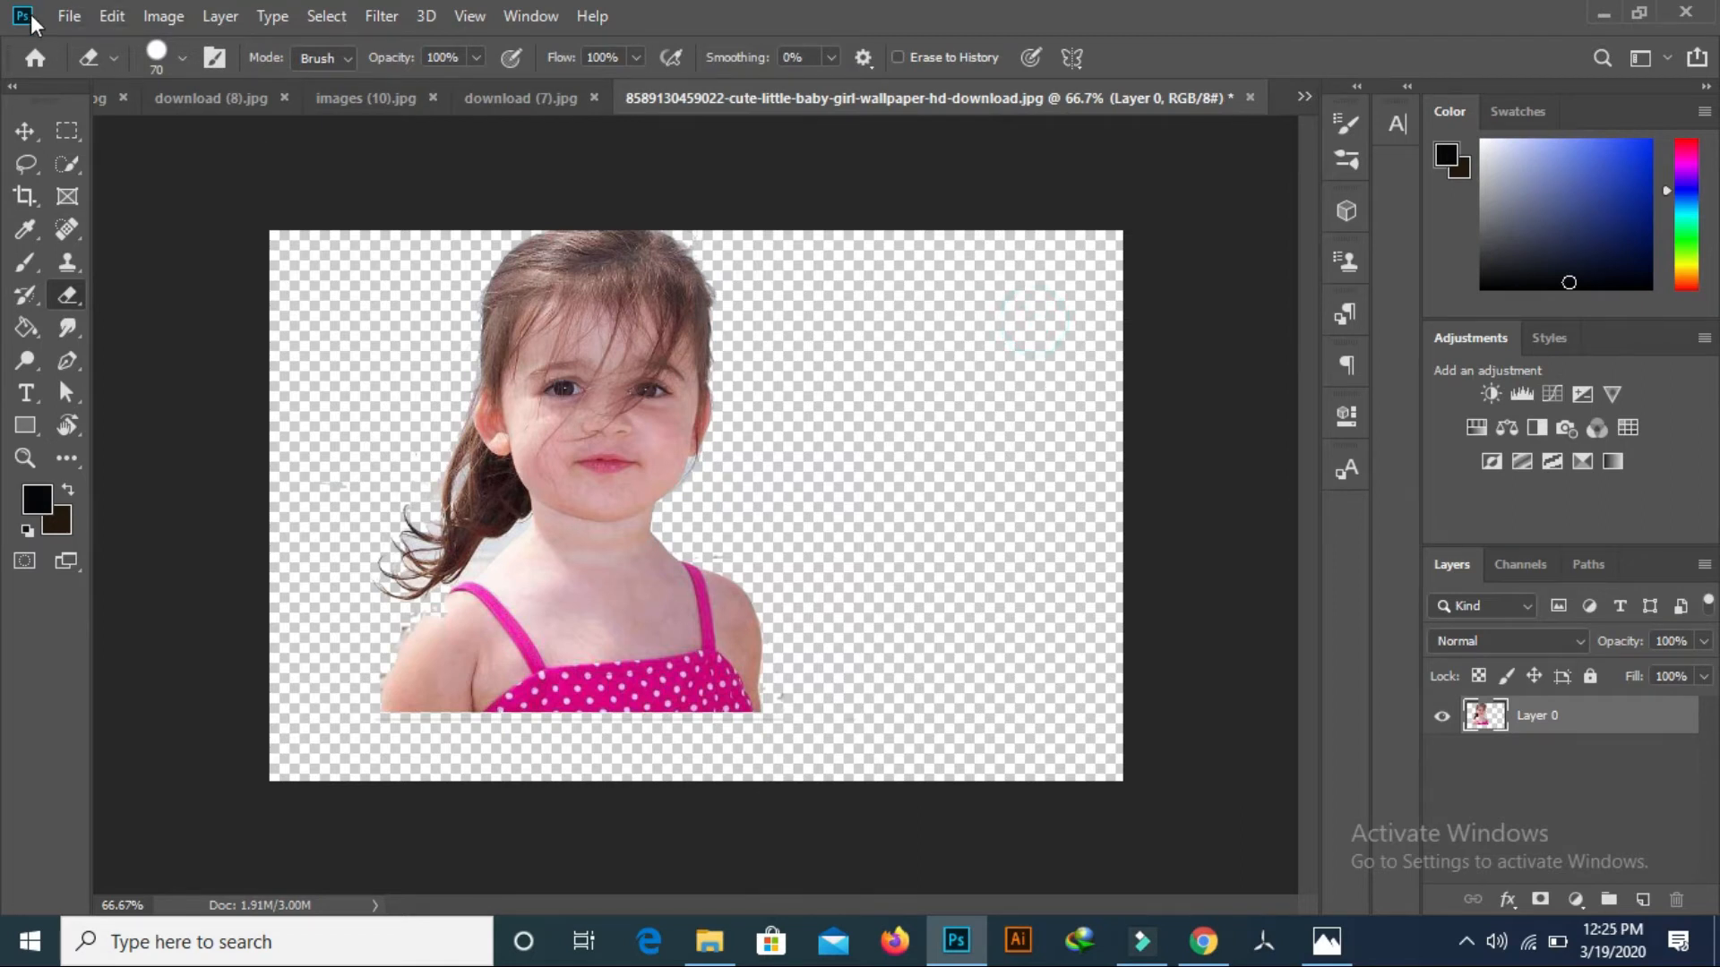
# - Move the cut-out down and left, and erase the leftover border fragment above and to the right of the girl
pyautogui.click(26, 130)
pyautogui.moveTo(581, 441); pyautogui.dragTo(462, 503)
pyautogui.click(66, 295)
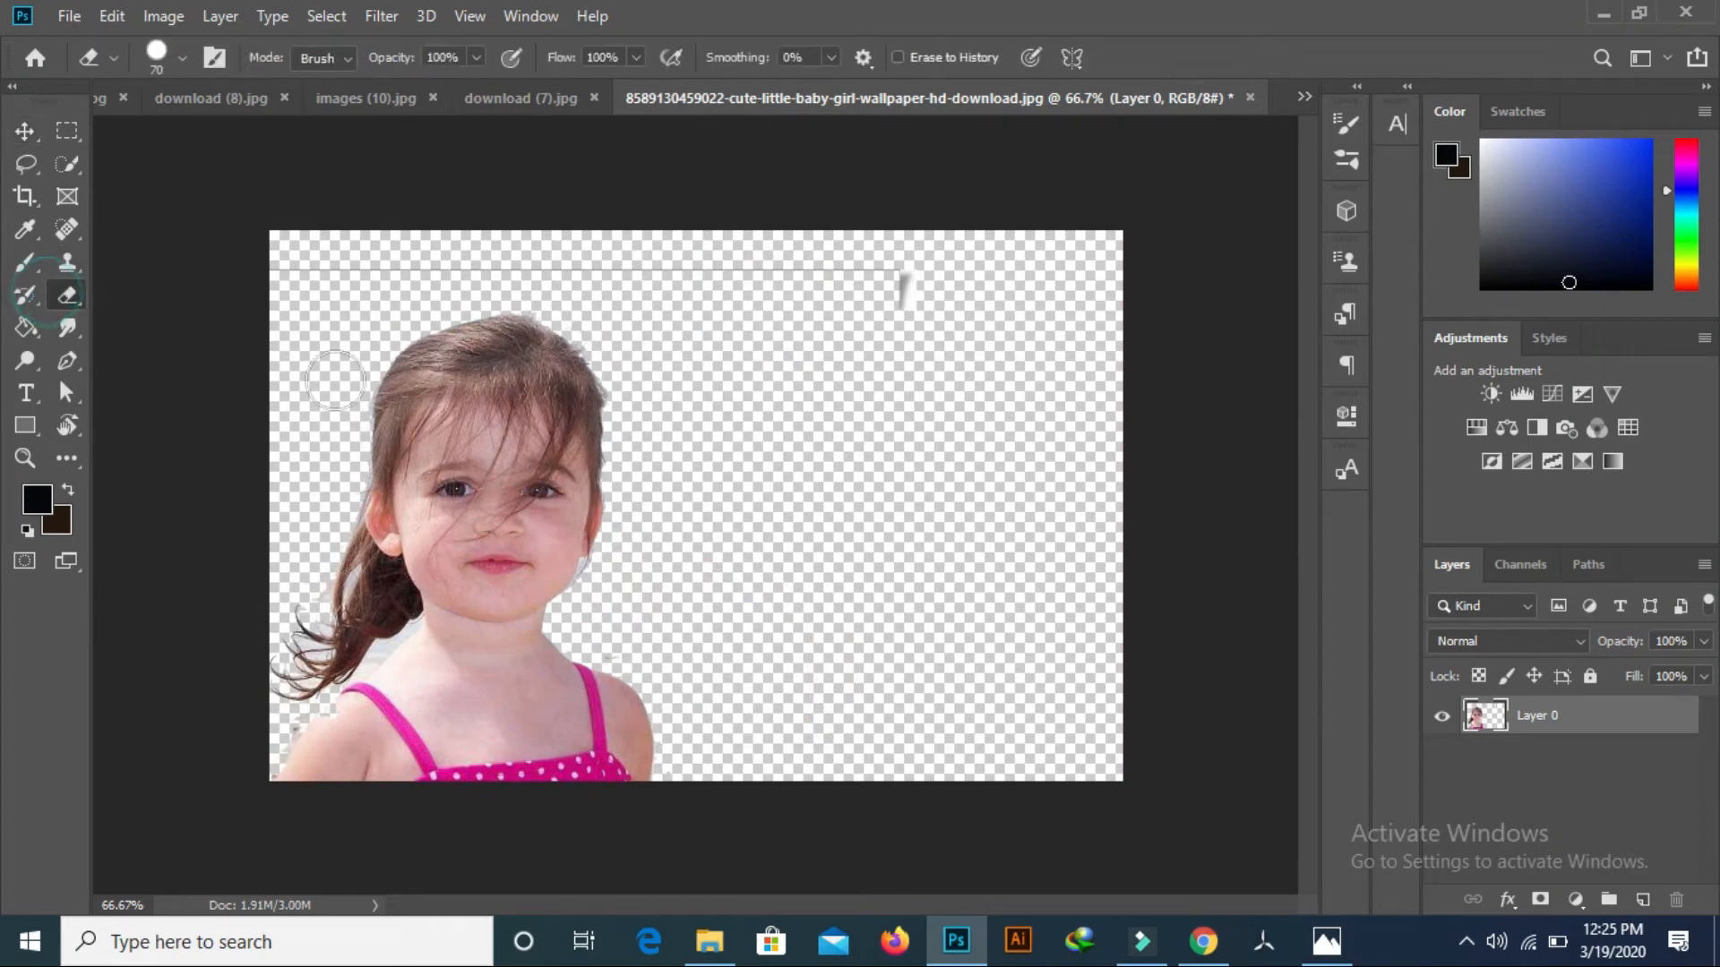
pyautogui.click(903, 278)
# - Erase the thin horizontal line above the girl's head, and reposition the cut-out near the canvas's upper middle
pyautogui.click(40, 142)
pyautogui.moveTo(433, 598); pyautogui.dragTo(520, 626)
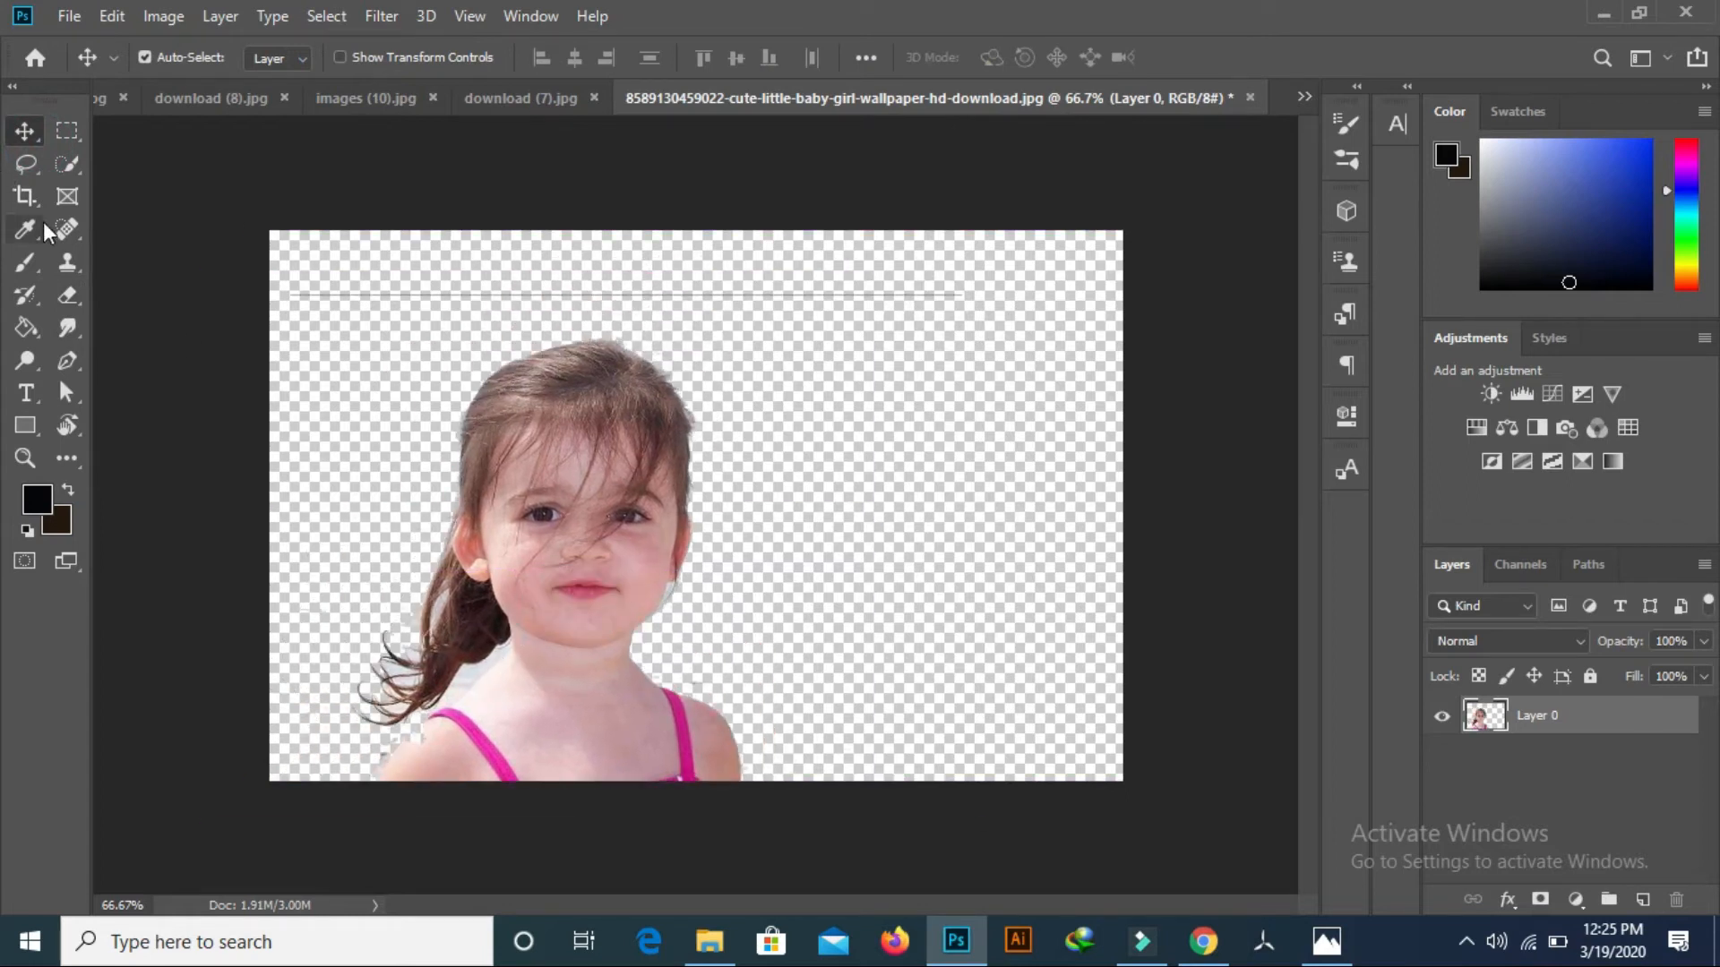
pyautogui.click(68, 292)
pyautogui.moveTo(288, 300); pyautogui.dragTo(1209, 319)
pyautogui.click(25, 131)
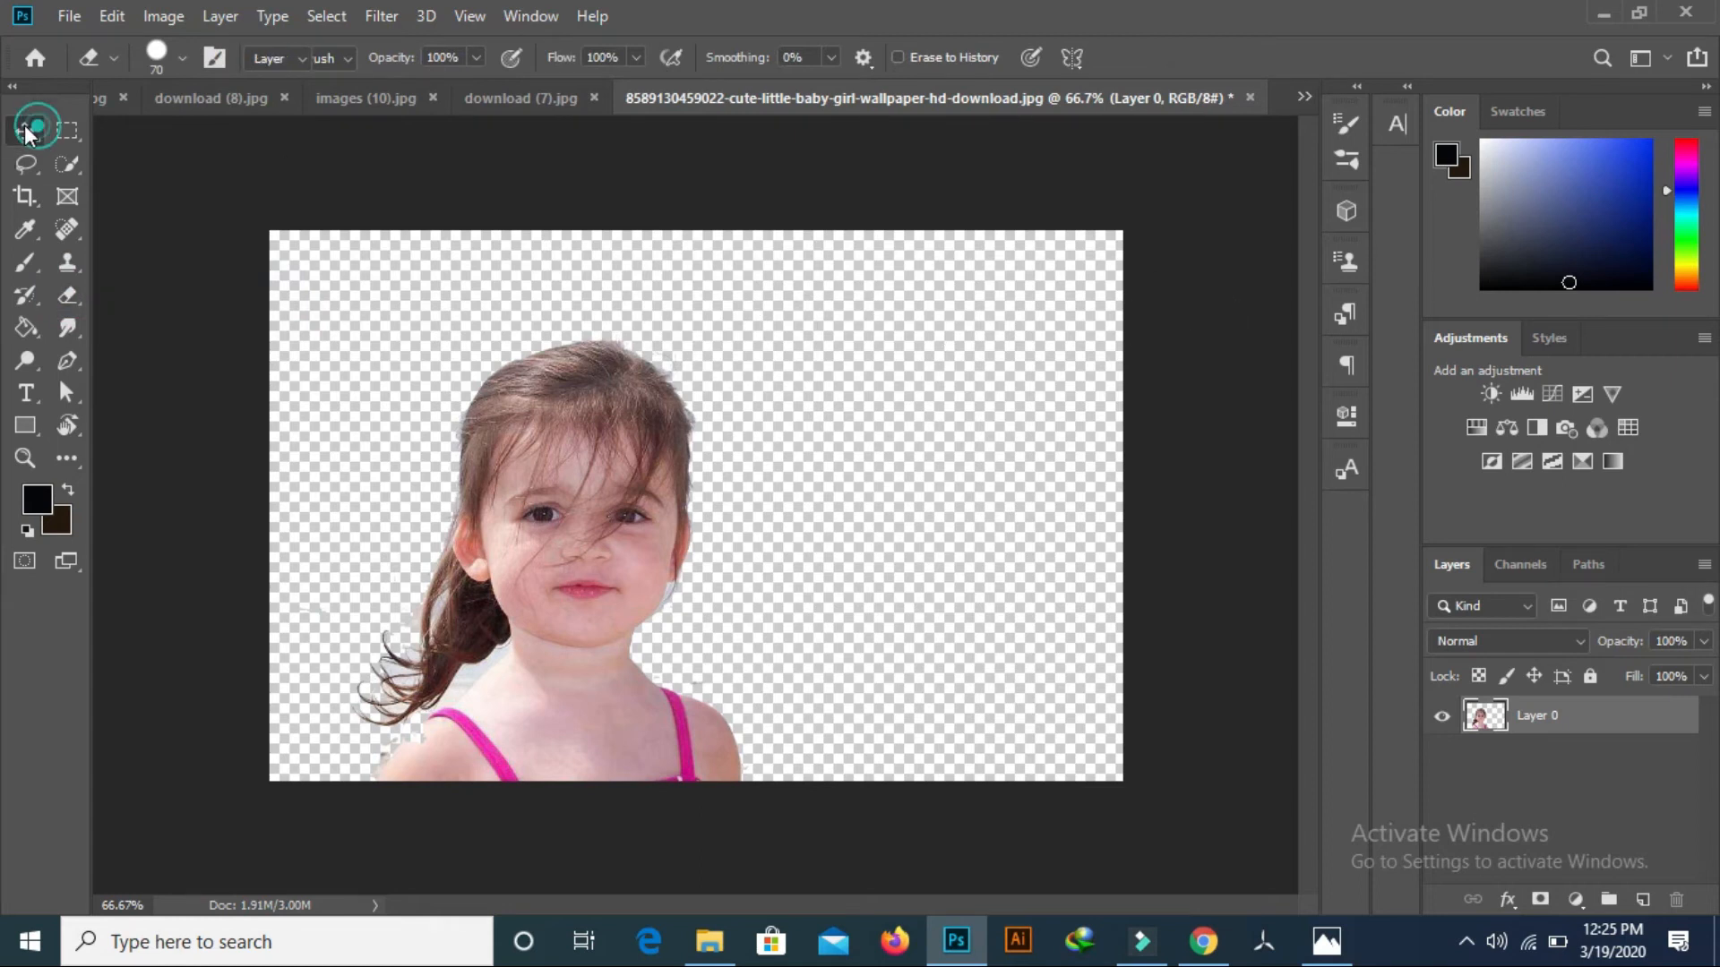
pyautogui.moveTo(657, 720); pyautogui.dragTo(781, 561)
# - Open the image download (10).jpg from the backround folder
pyautogui.click(84, 18)
pyautogui.moveTo(105, 19)
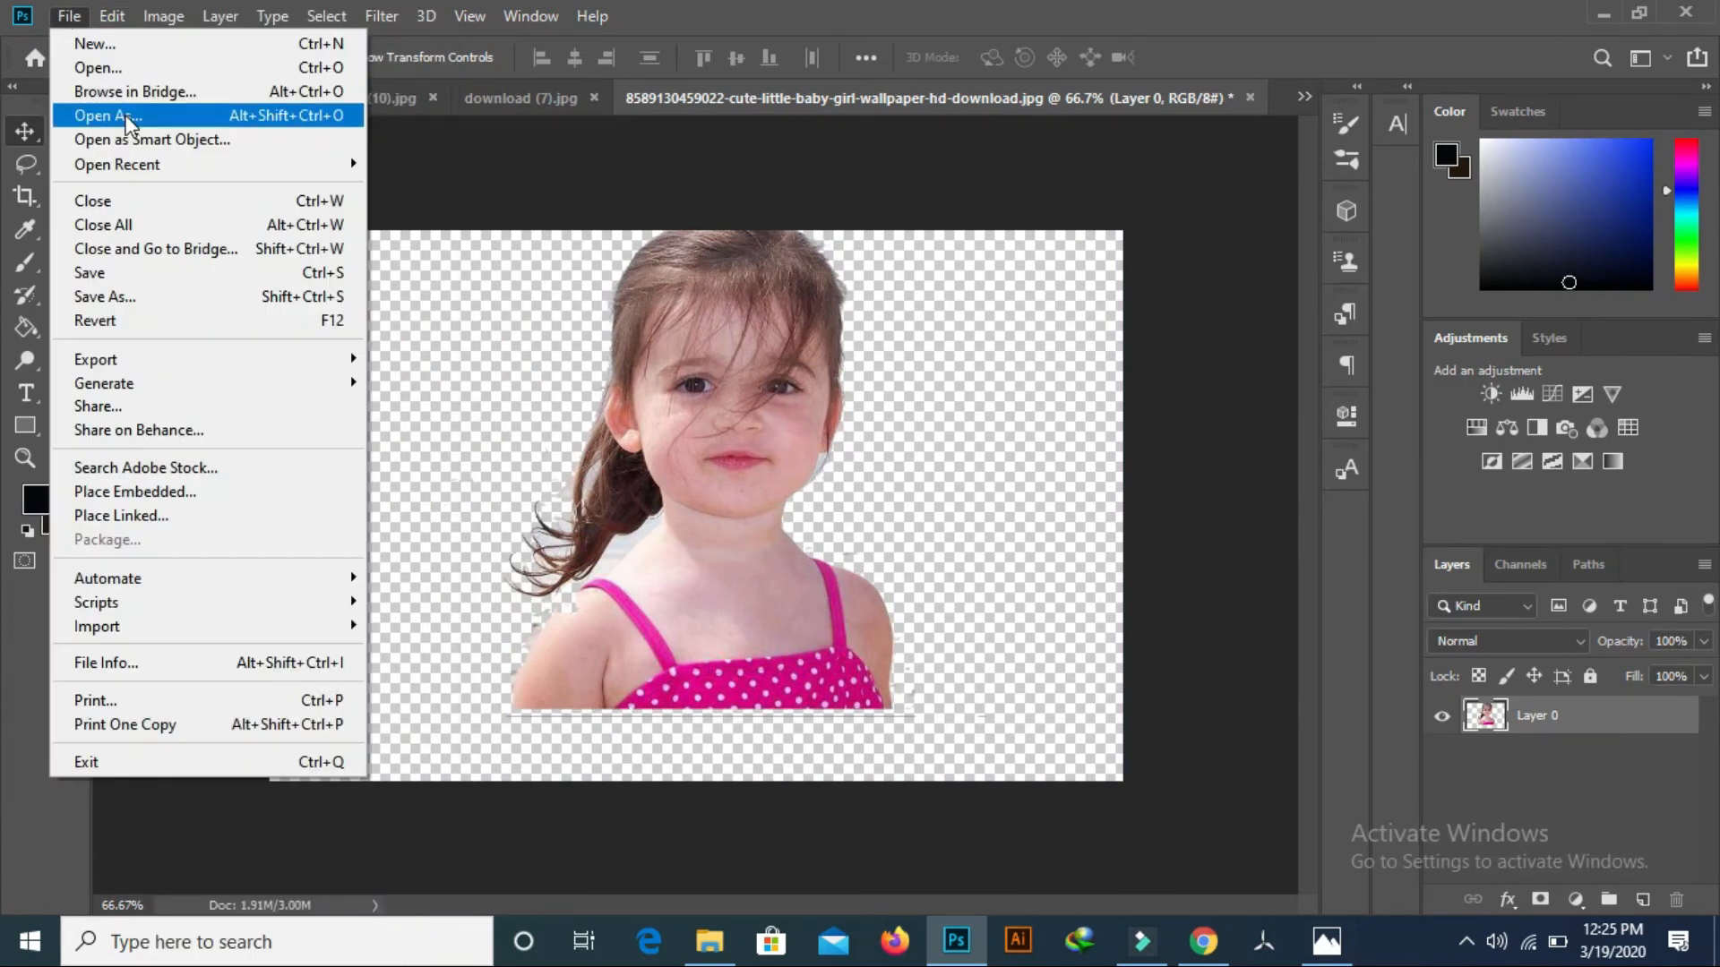
pyautogui.click(119, 77)
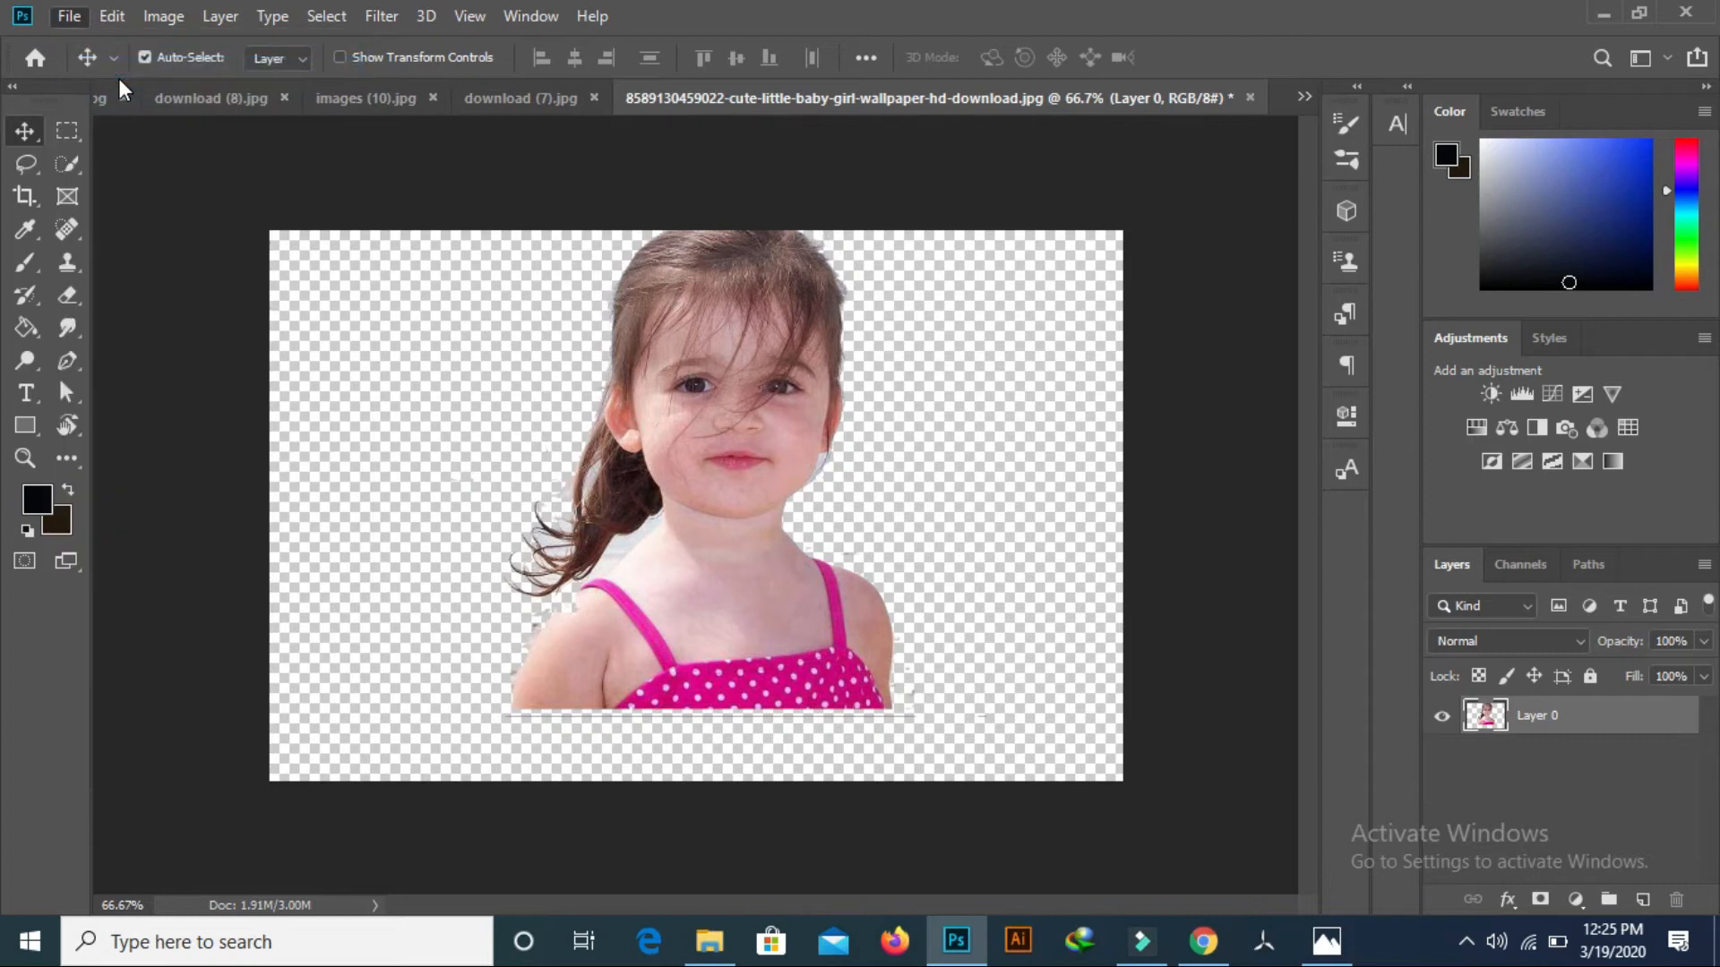
pyautogui.click(766, 384)
pyautogui.click(660, 551)
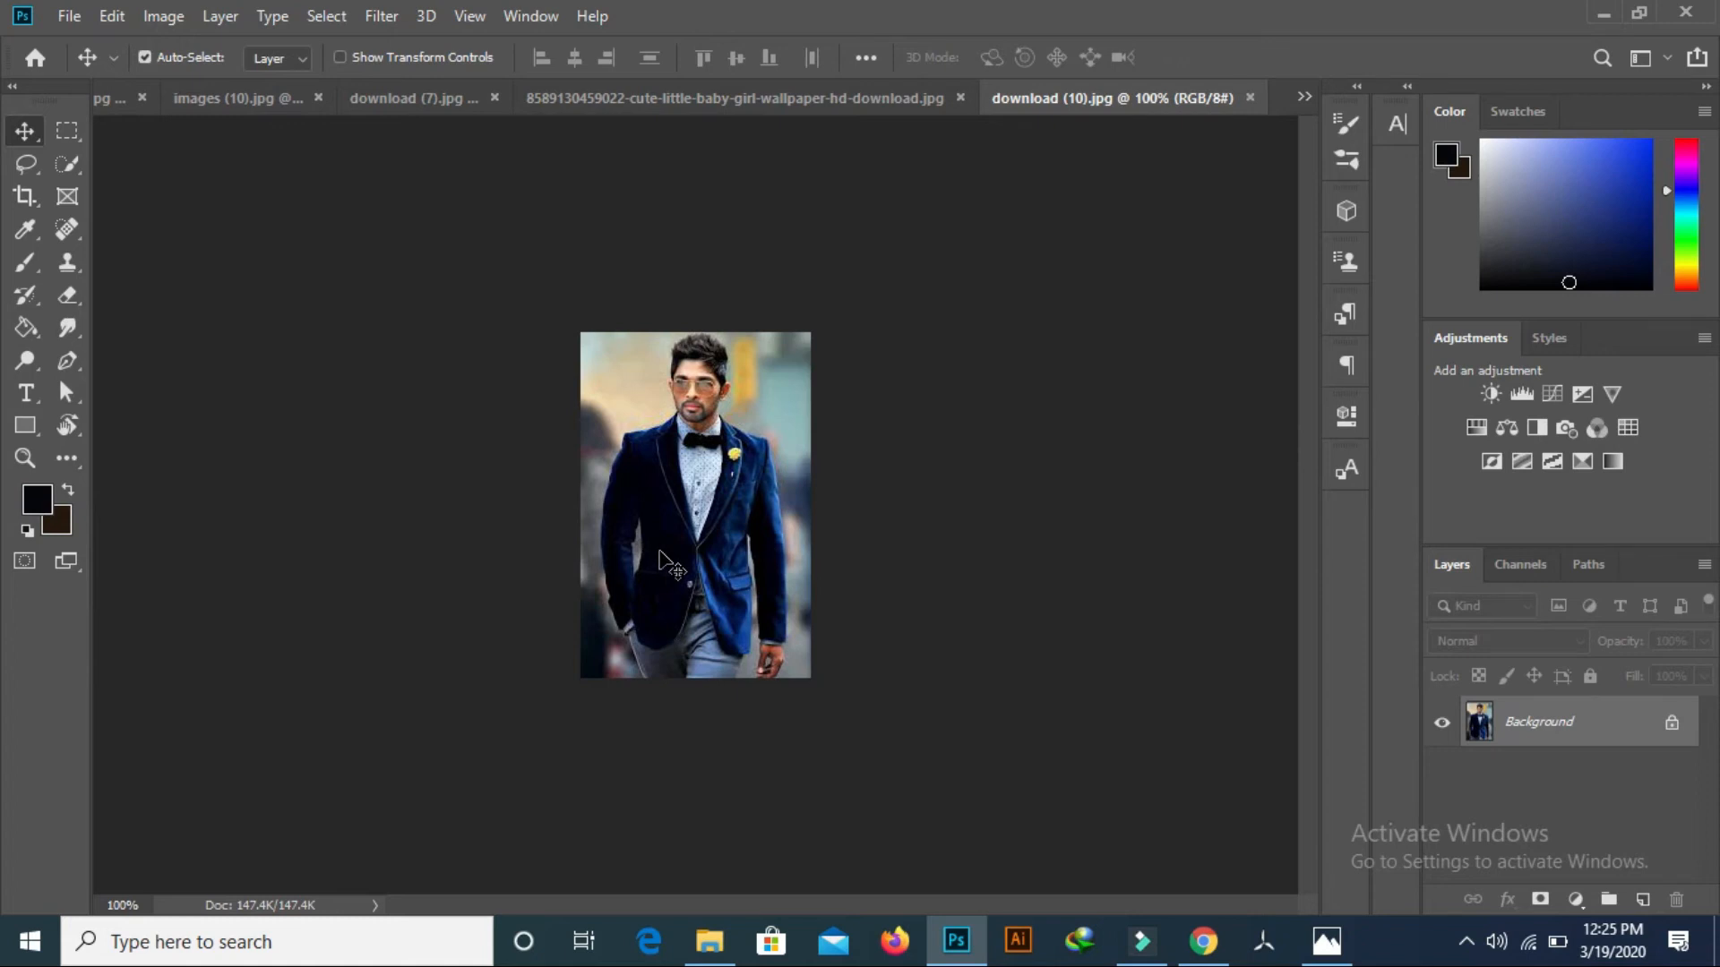
# - Select the man in the blue suit, including his head, jacket, trousers and hand, with the Quick Selection tool
pyautogui.hotkey('ctrl', '+')
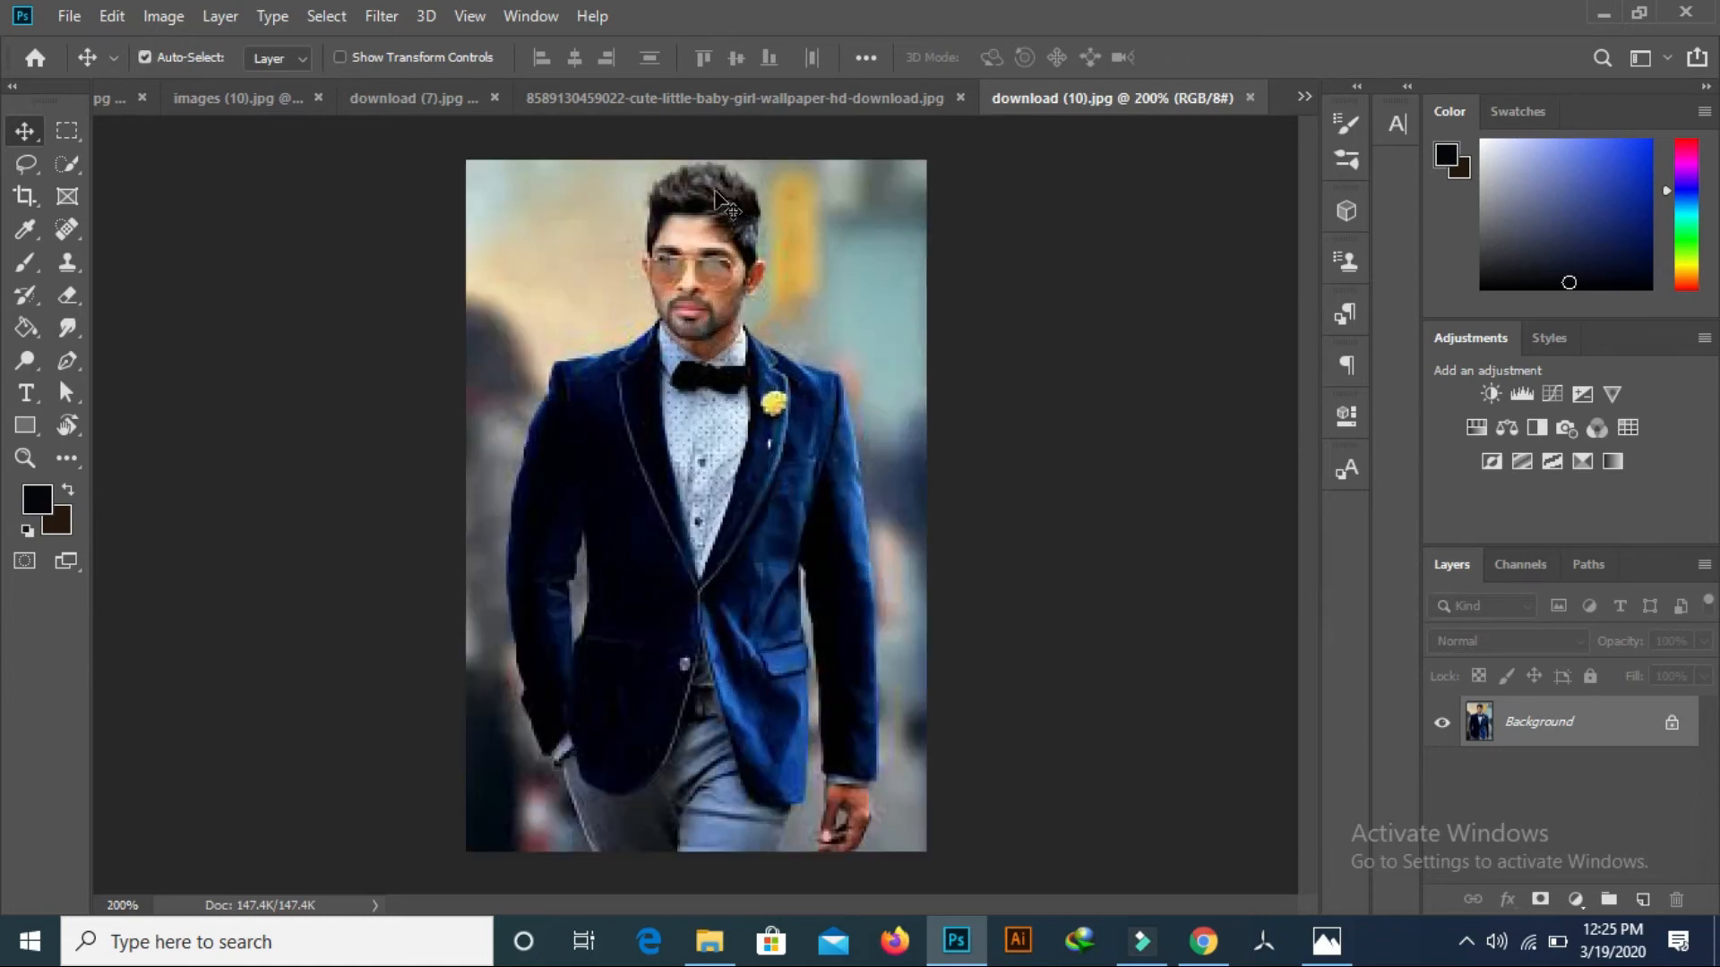
pyautogui.click(68, 164)
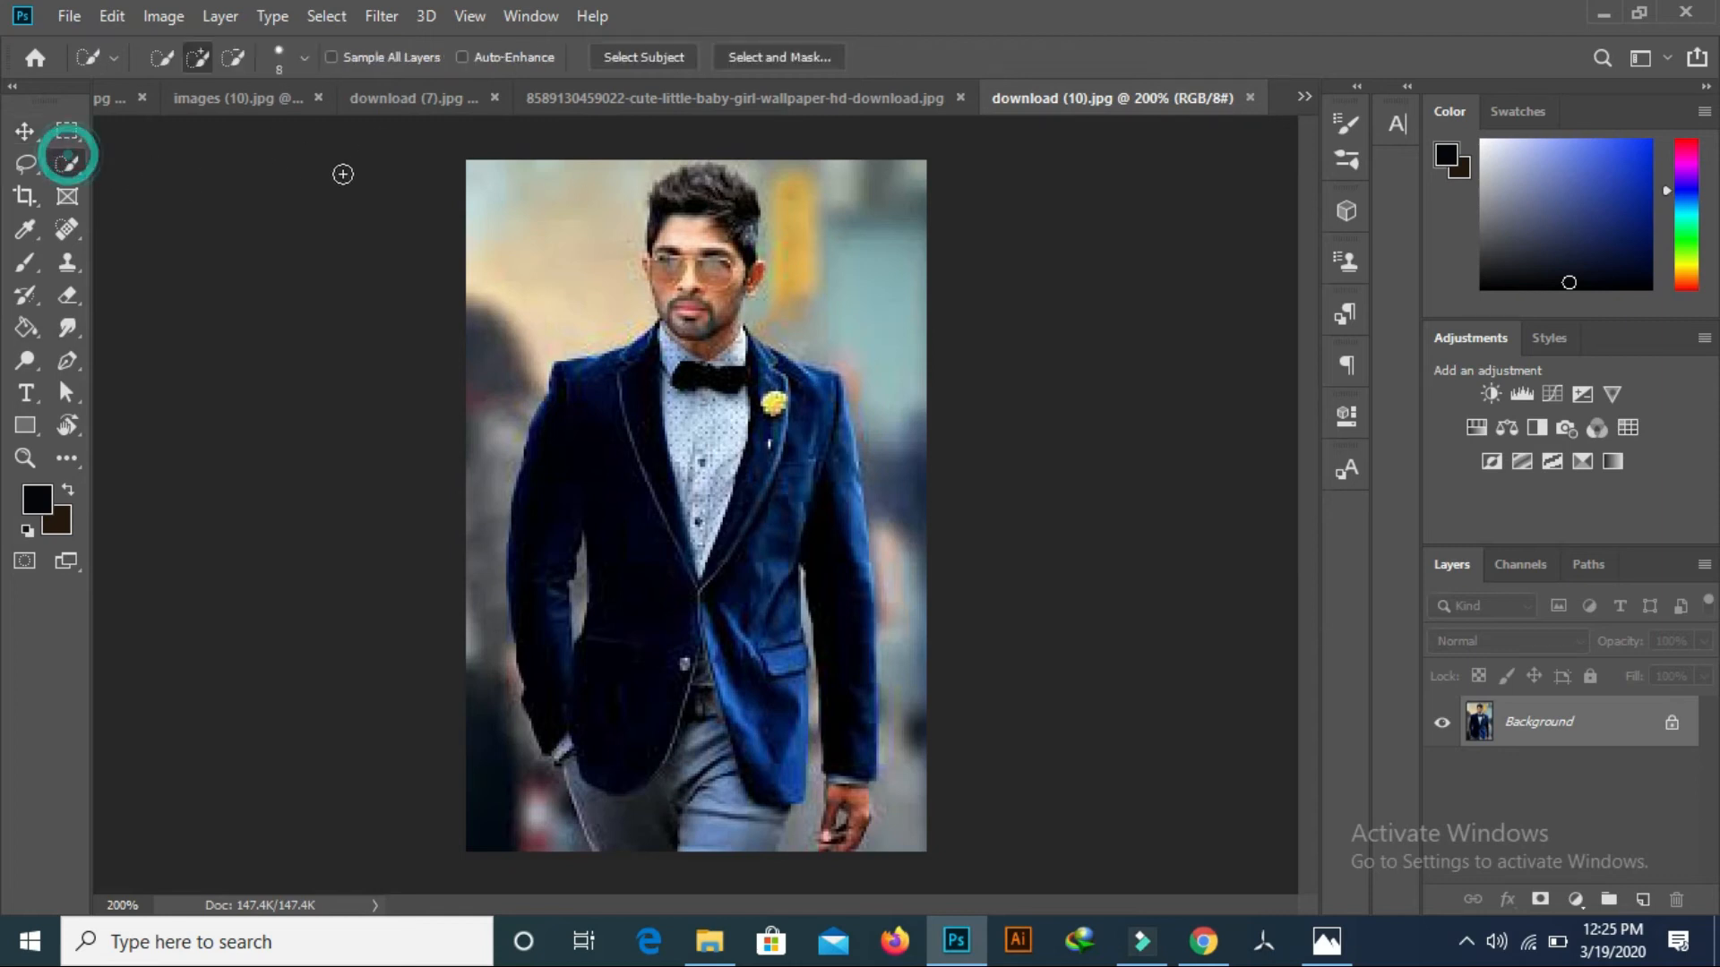
pyautogui.click(719, 193)
pyautogui.moveTo(654, 285)
pyautogui.mouseDown()
pyautogui.moveTo(679, 373)
pyautogui.moveTo(724, 545)
pyautogui.moveTo(626, 695)
pyautogui.moveTo(624, 576)
pyautogui.moveTo(687, 605)
pyautogui.moveTo(777, 509)
pyautogui.moveTo(789, 383)
pyautogui.moveTo(839, 588)
pyautogui.moveTo(842, 814)
pyautogui.mouseUp()
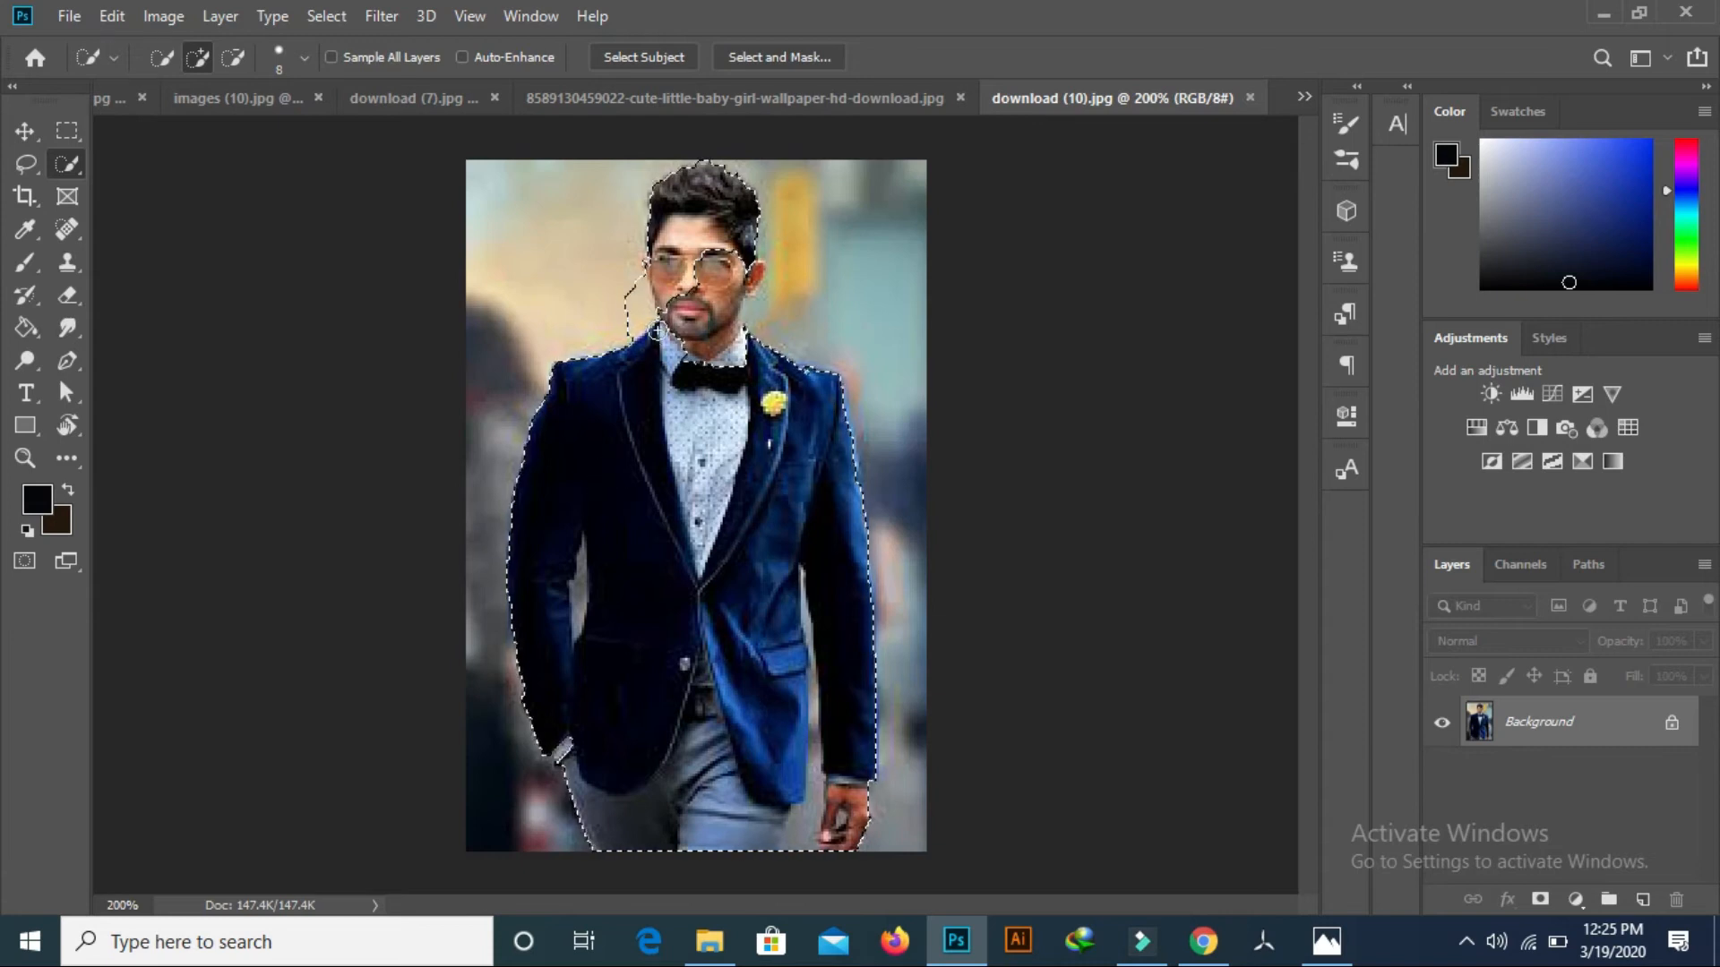
pyautogui.click(714, 225)
pyautogui.moveTo(713, 225); pyautogui.dragTo(734, 309)
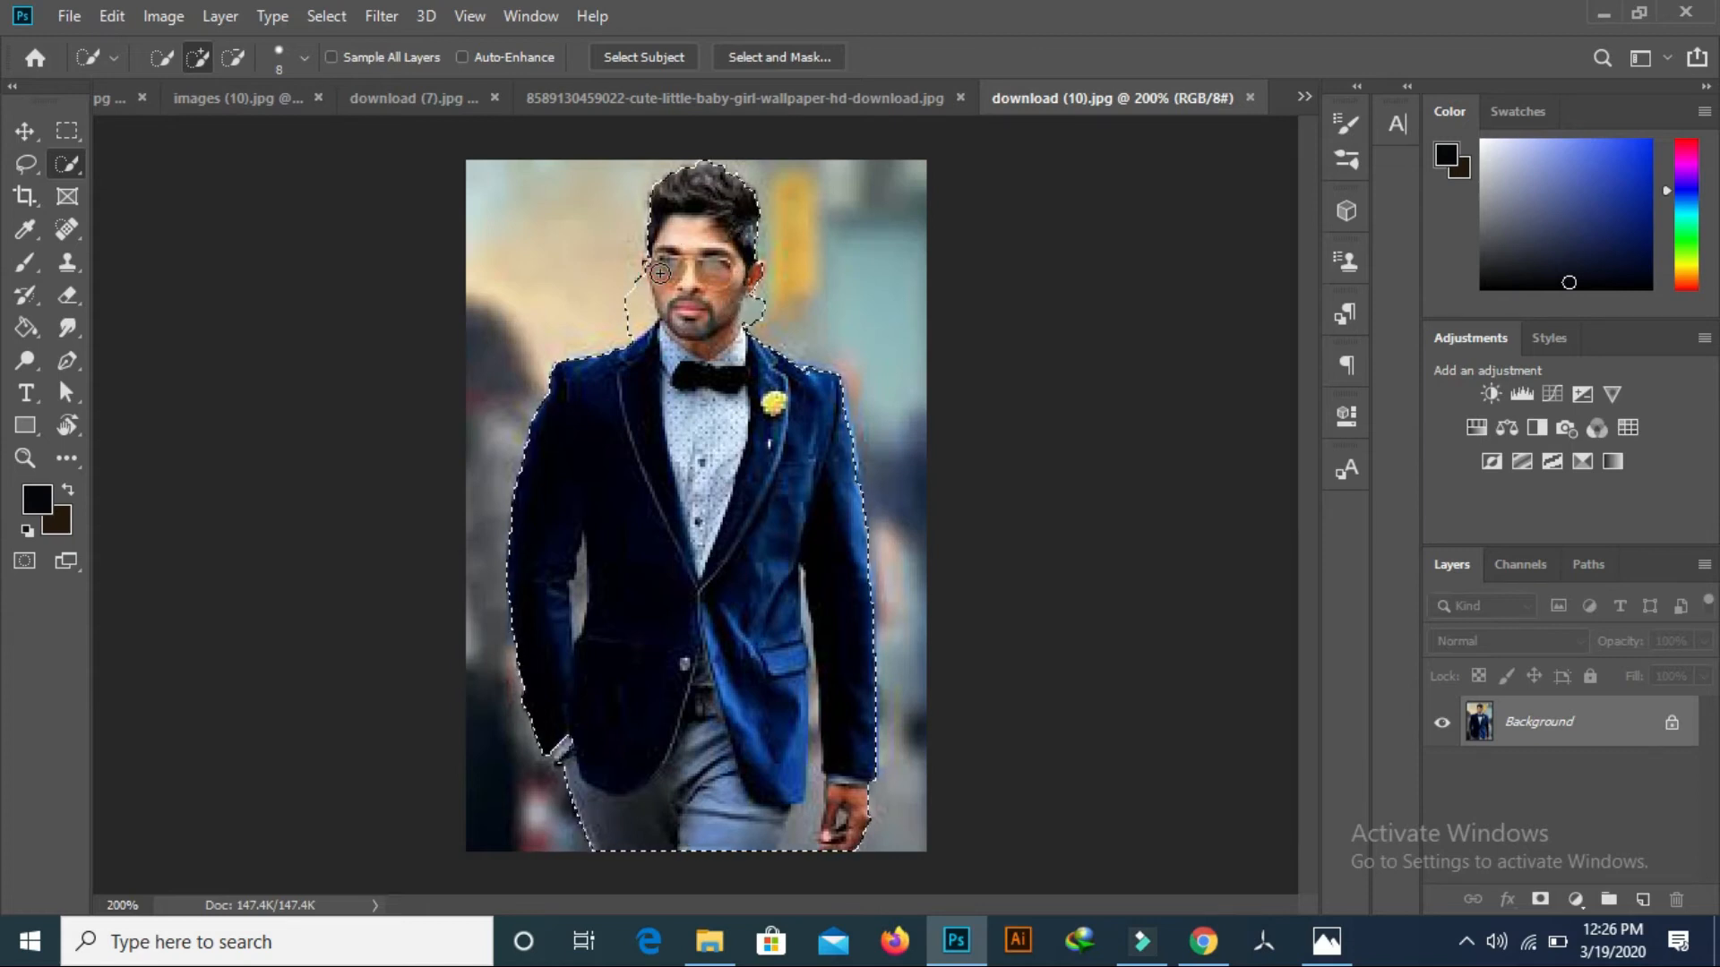
# - Extend the selection at the man's hair, and subtract the background beside his head, shoulder and arm
pyautogui.click(658, 230)
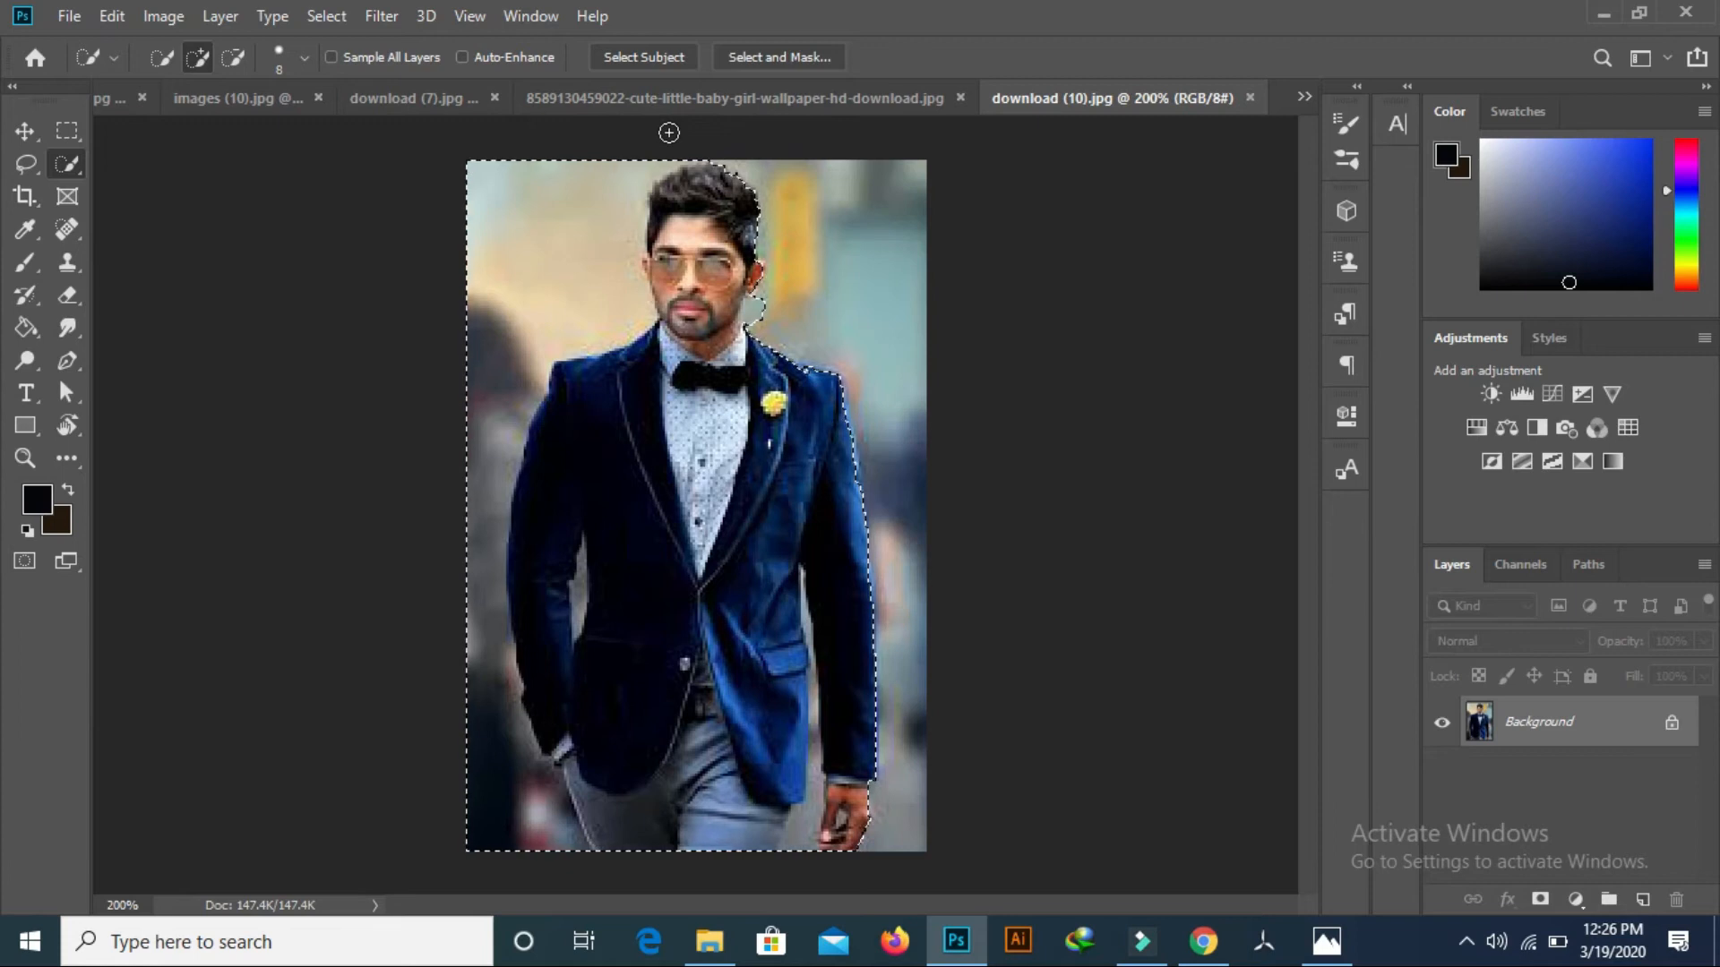
pyautogui.press('alt')
pyautogui.moveTo(666, 145); pyautogui.dragTo(613, 256)
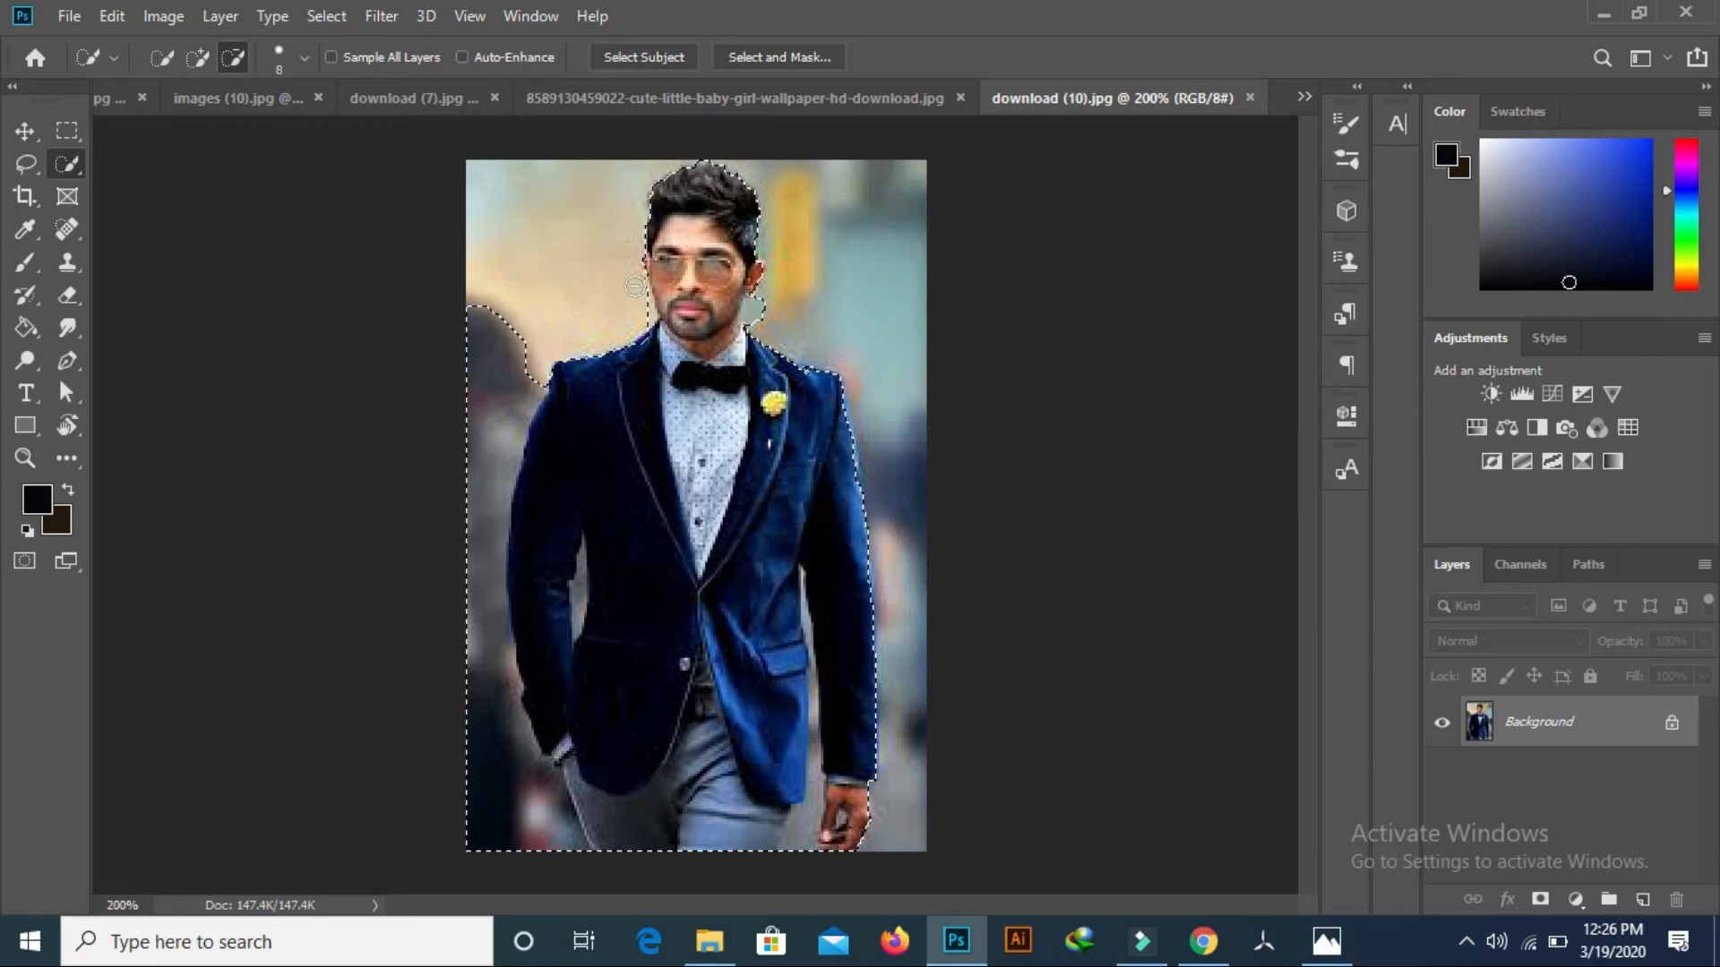
pyautogui.moveTo(563, 334)
pyautogui.mouseDown()
pyautogui.moveTo(506, 502)
pyautogui.moveTo(515, 439)
pyautogui.moveTo(501, 483)
pyautogui.mouseUp()
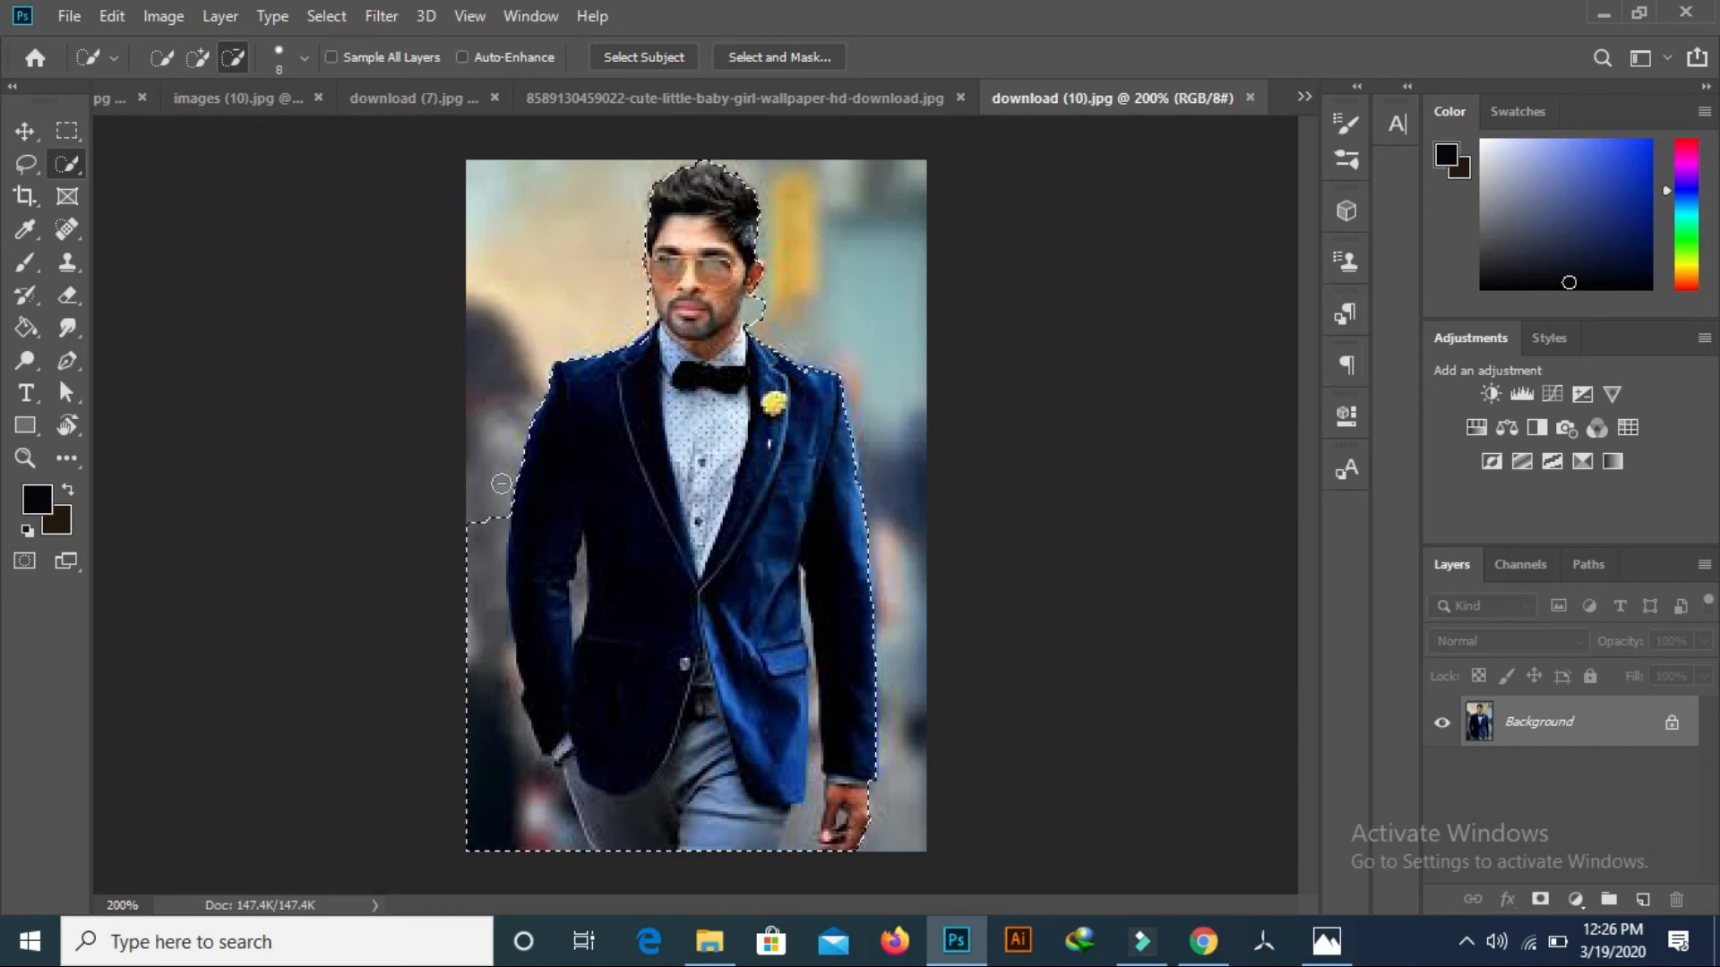
pyautogui.moveTo(481, 546); pyautogui.dragTo(480, 589)
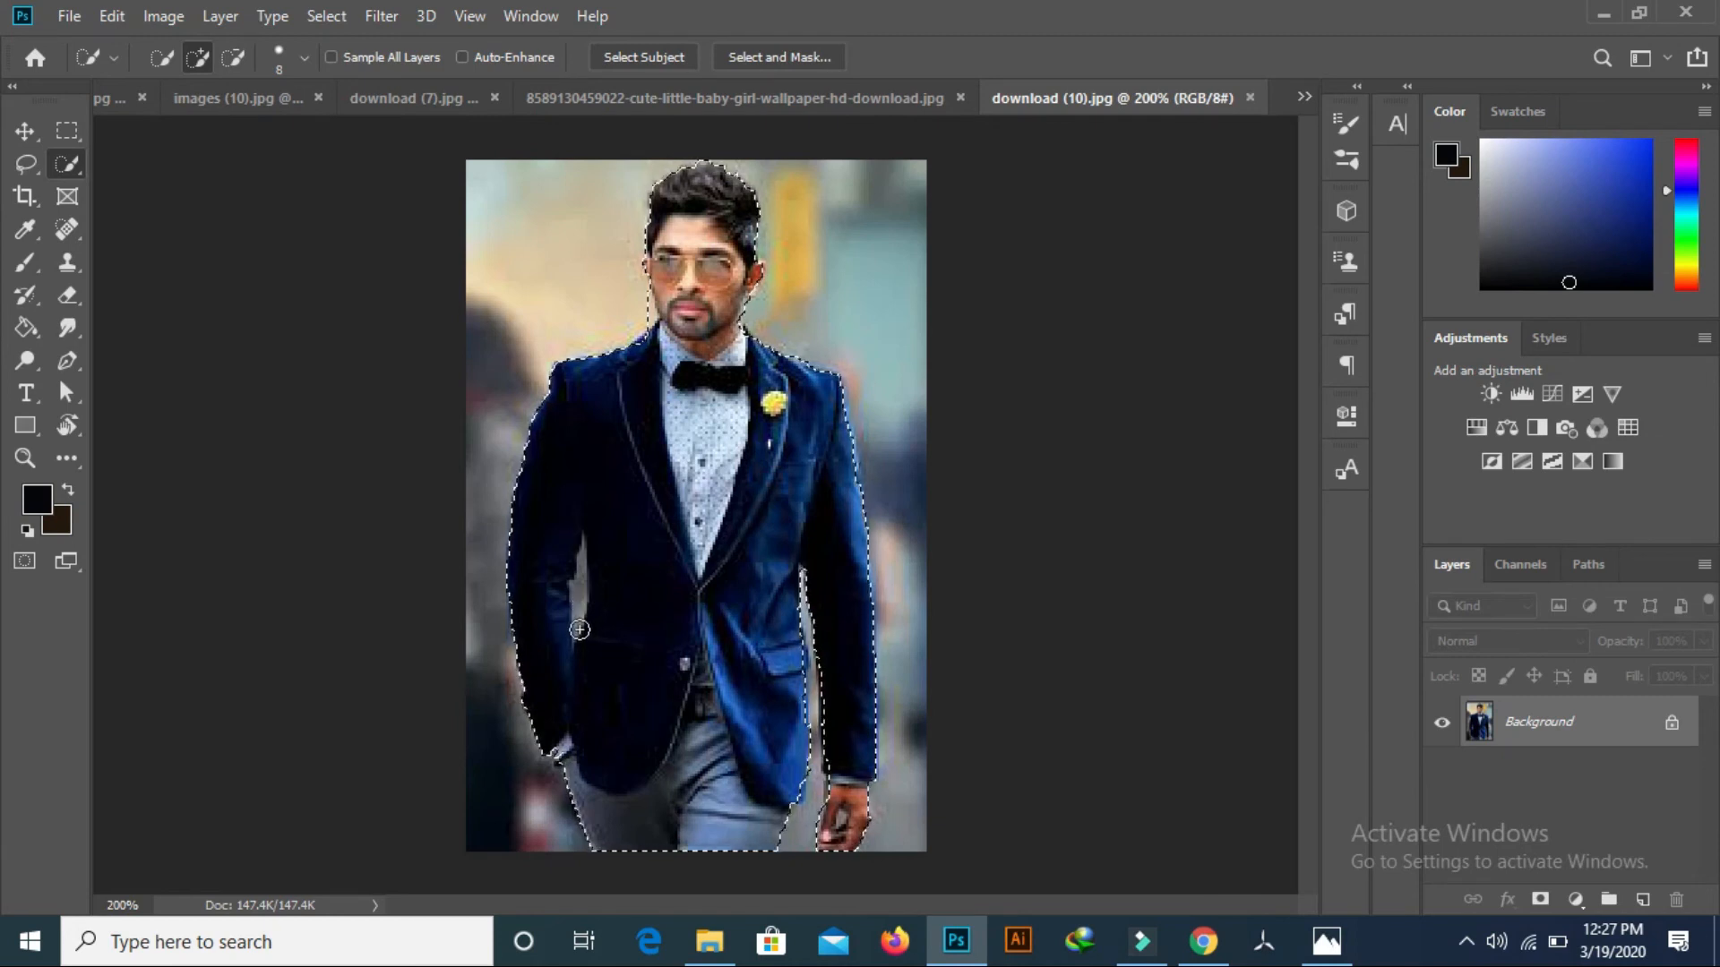
# - Subtract the narrow background gap between the man's pocketed arm and his jacket from the selection
pyautogui.press('alt')
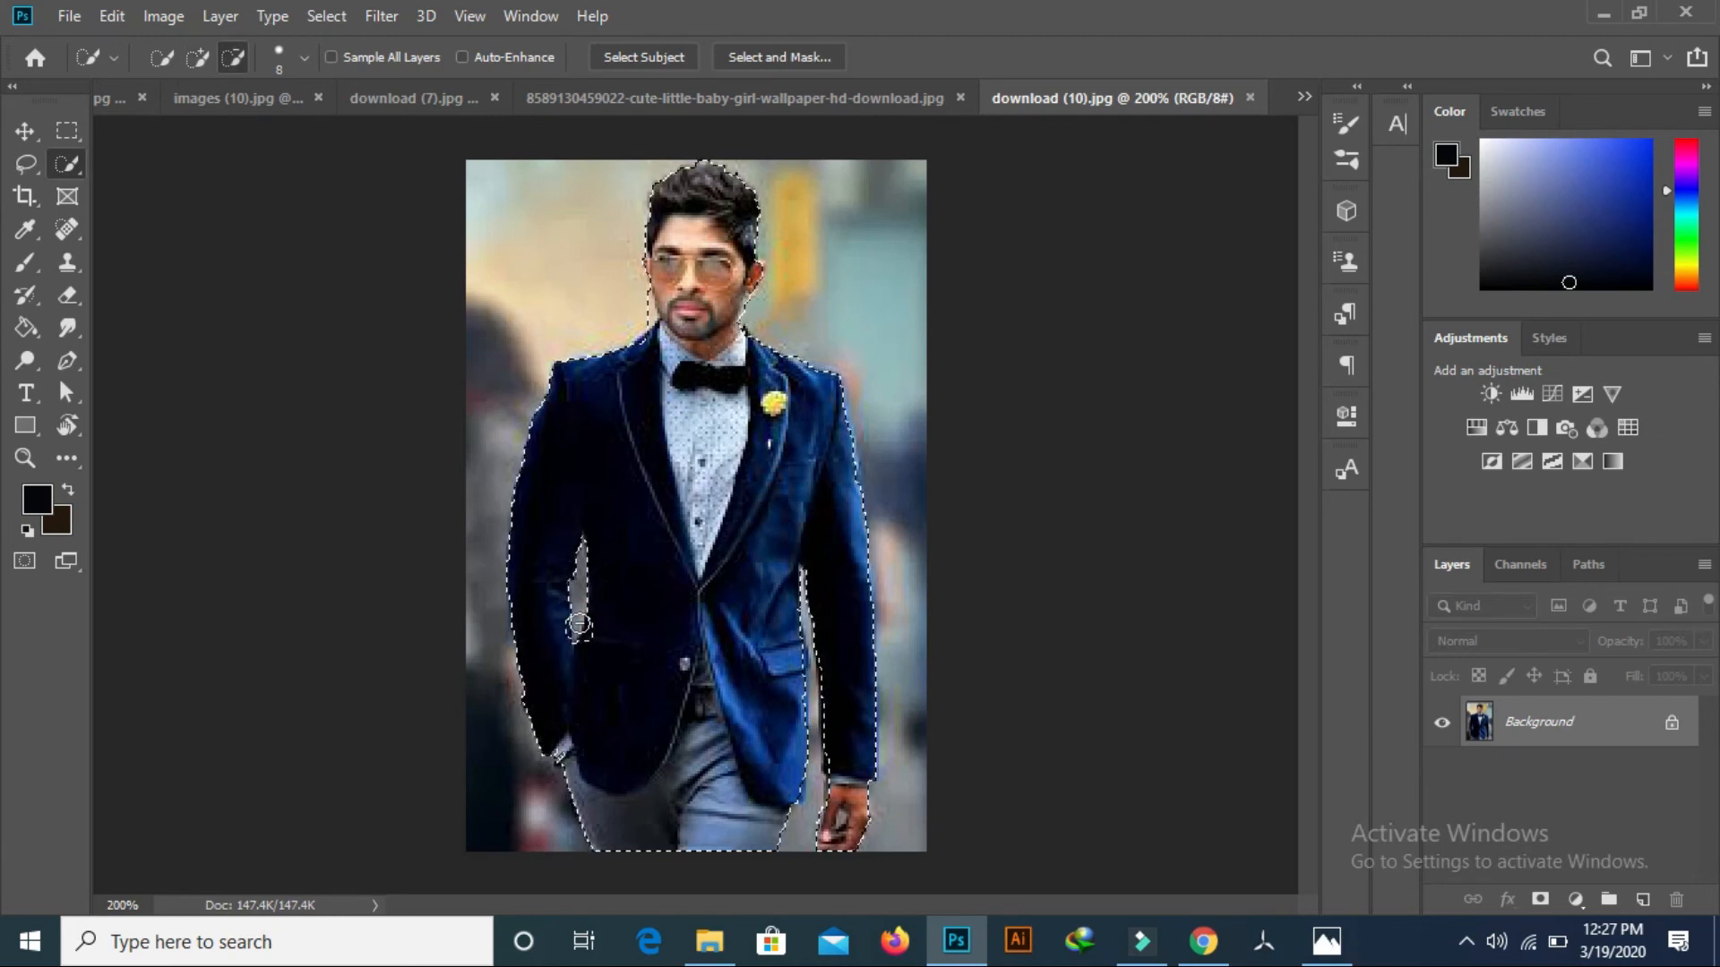
pyautogui.keyDown('alt'); pyautogui.click(578, 624); pyautogui.keyUp('alt')
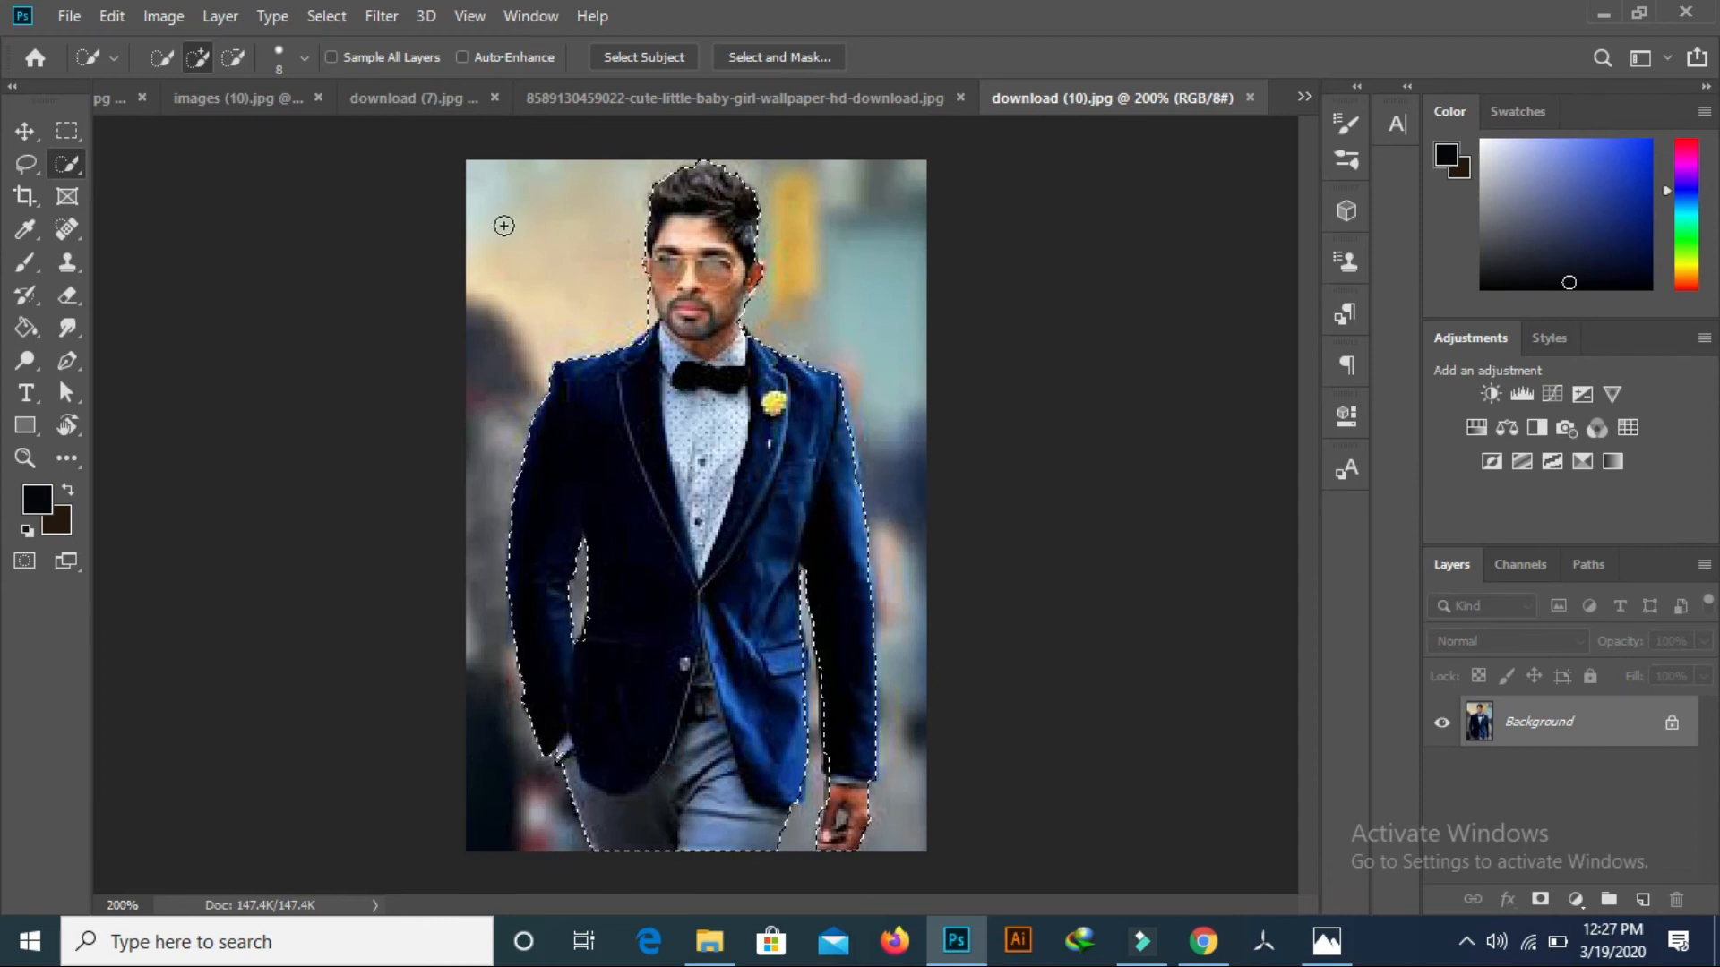
pyautogui.press('alt')
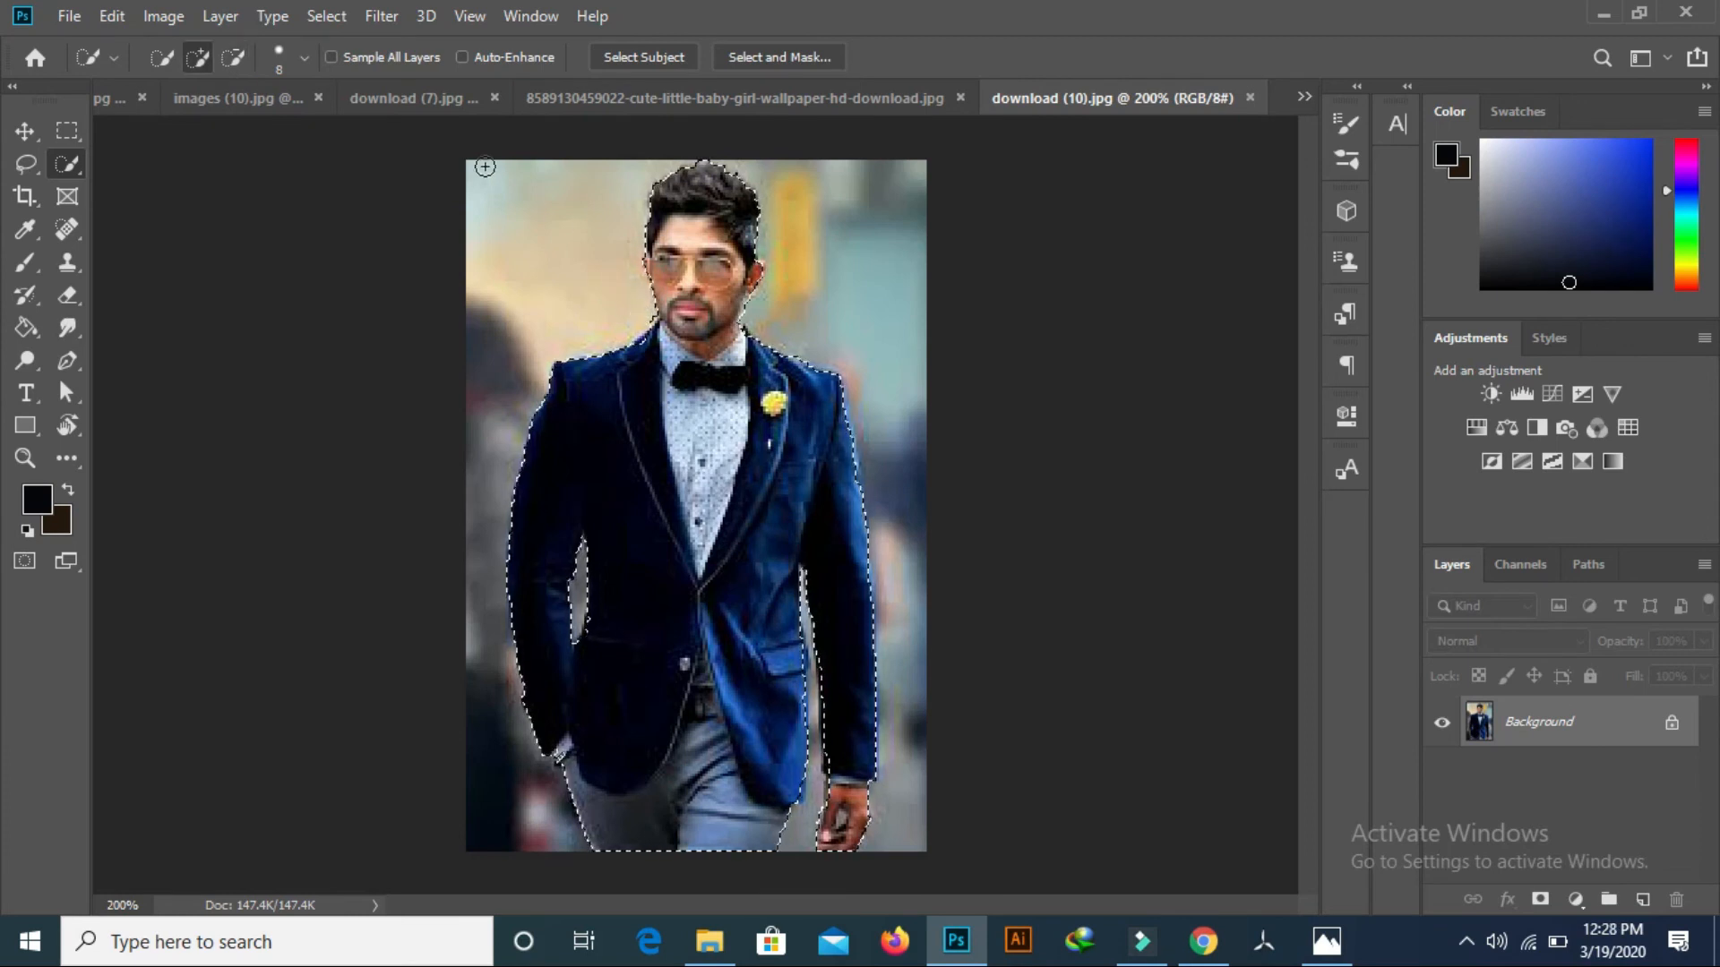
# - Refine the selection in Select and Mask with smooth 15, feather 1.9 px, contrast 13% and shift edge +29%, output to a new layer
pyautogui.click(766, 61)
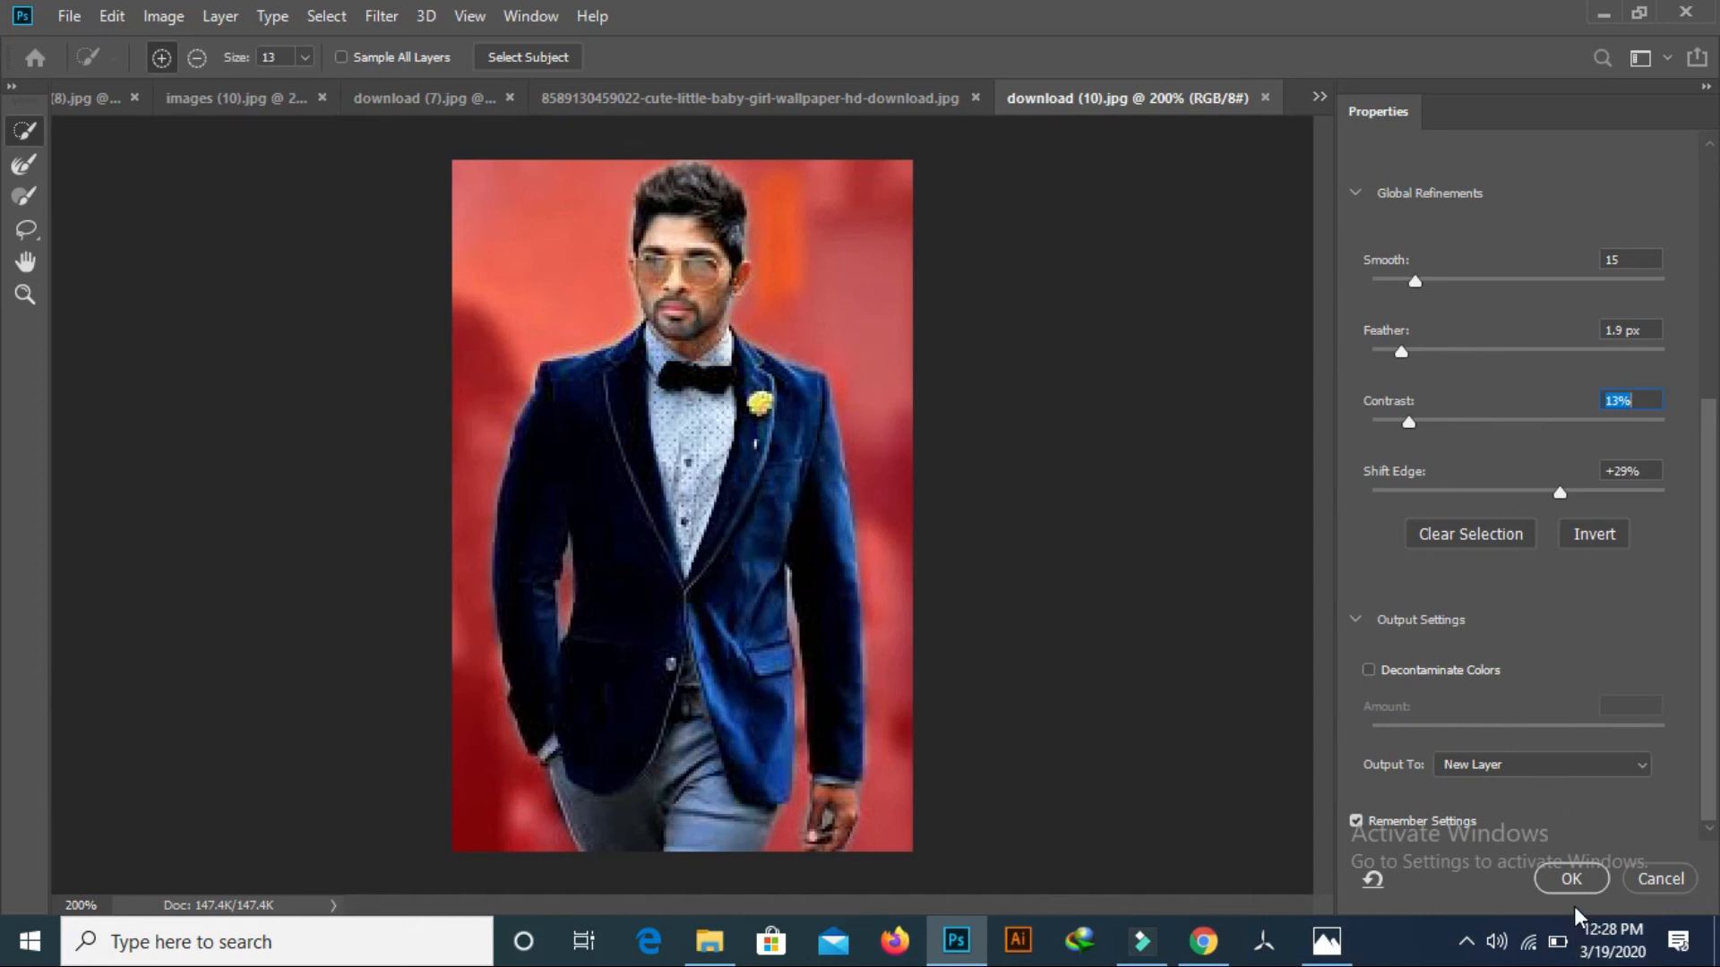
pyautogui.click(1570, 879)
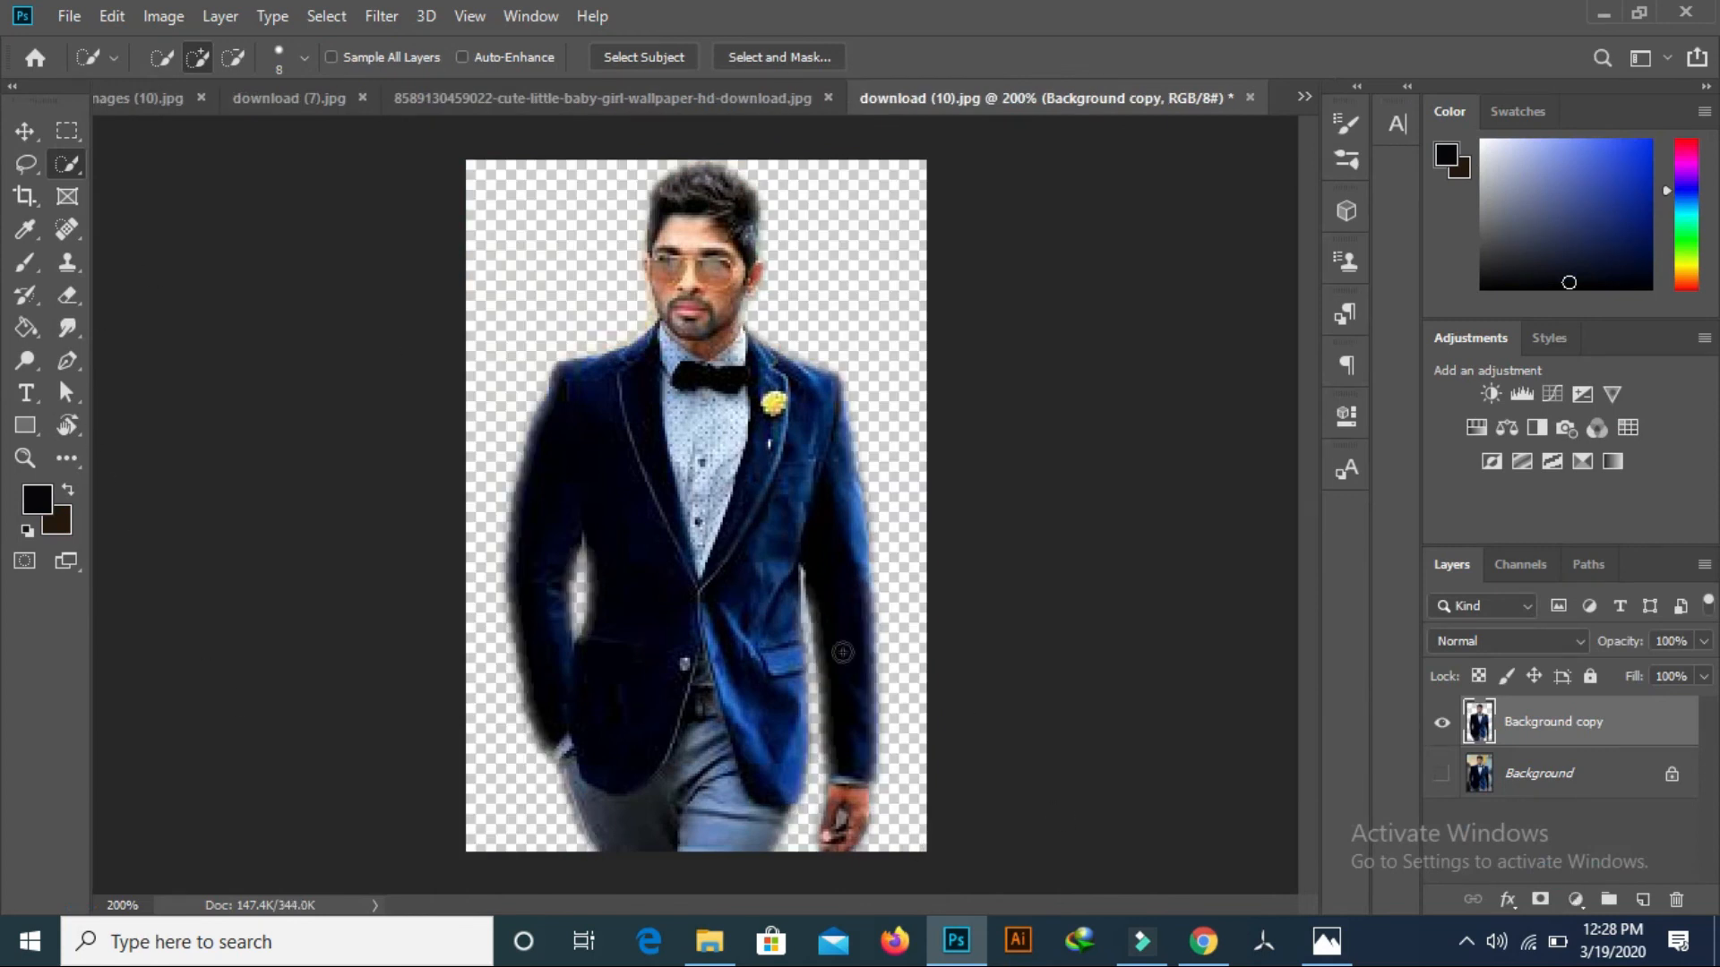
# - Move the man's cut-out slightly down and left on the transparent canvas
pyautogui.click(25, 131)
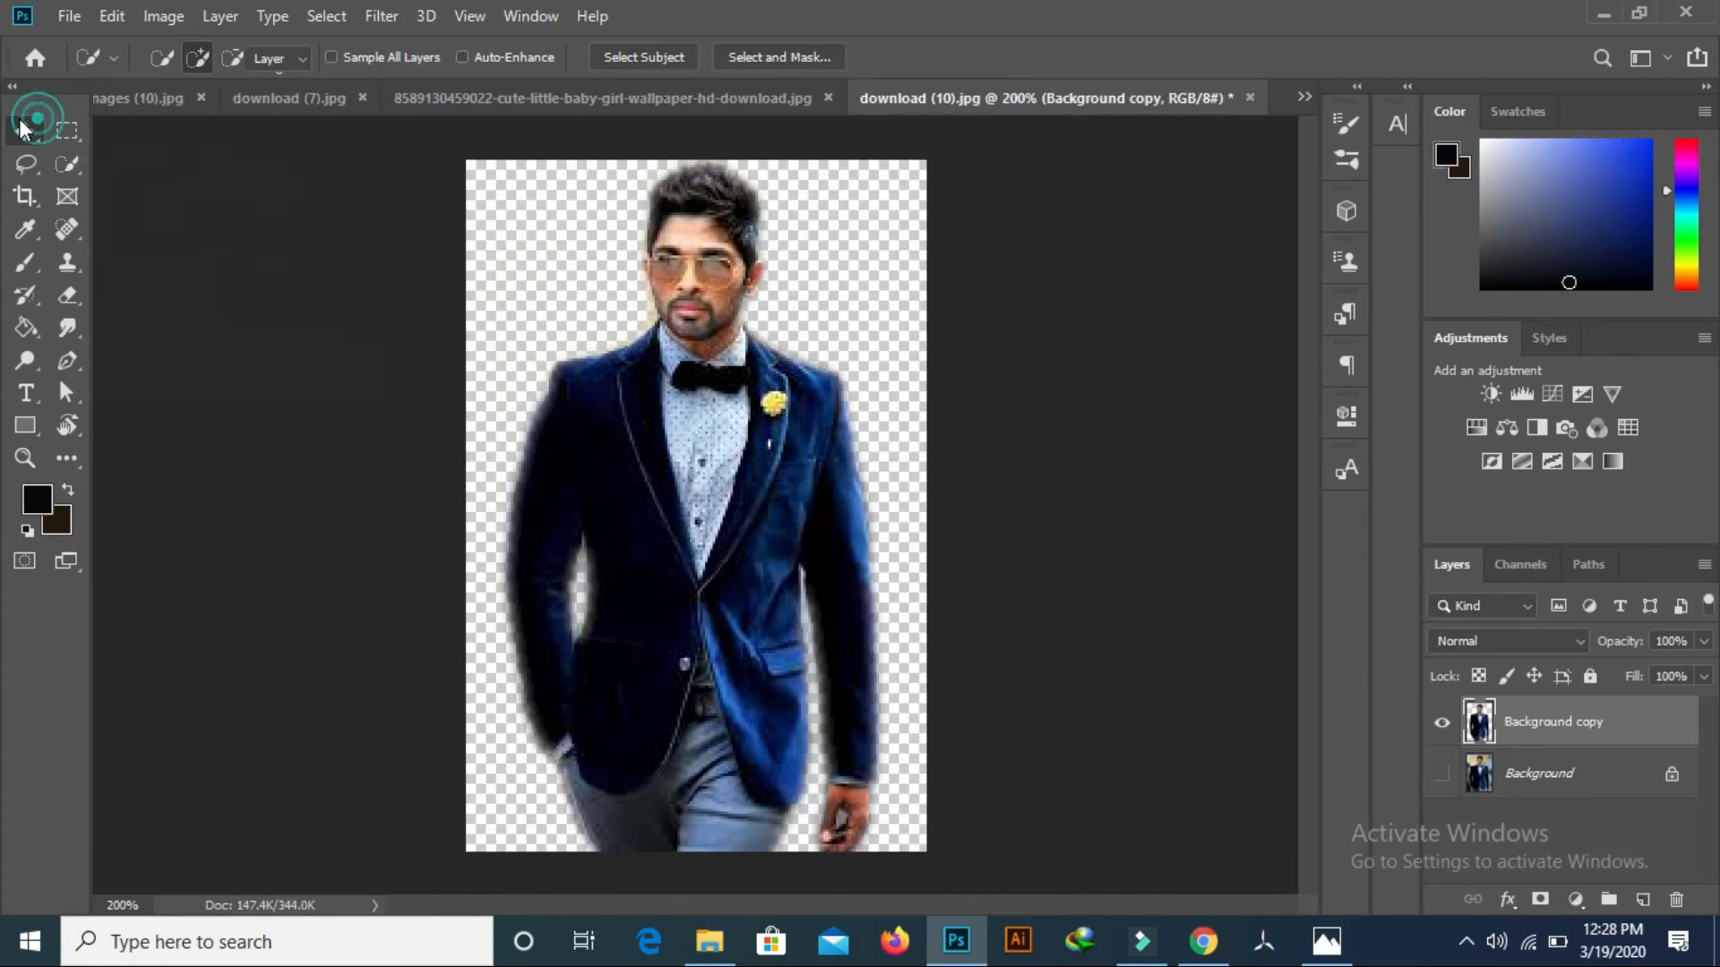
pyautogui.hotkey('ctrl', '-')
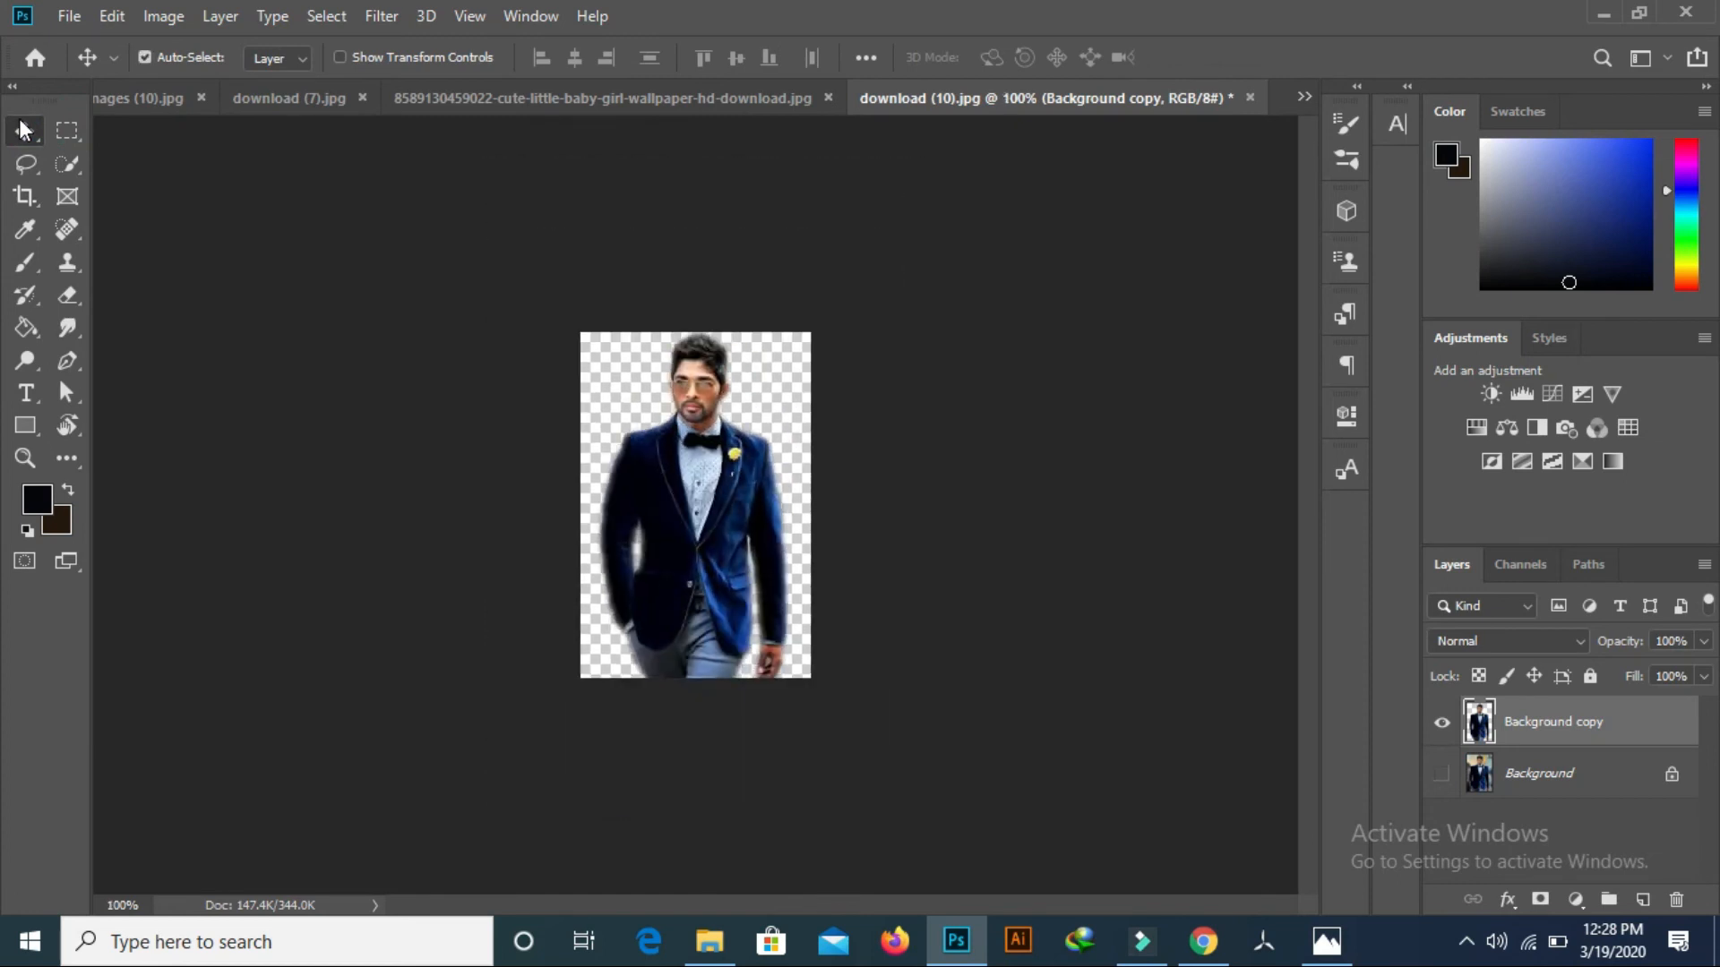
pyautogui.keyDown('ctrl'); pyautogui.click(669, 532); pyautogui.keyUp('ctrl')
pyautogui.moveTo(669, 533); pyautogui.dragTo(636, 546)
pyautogui.hotkey('ctrl', '+')
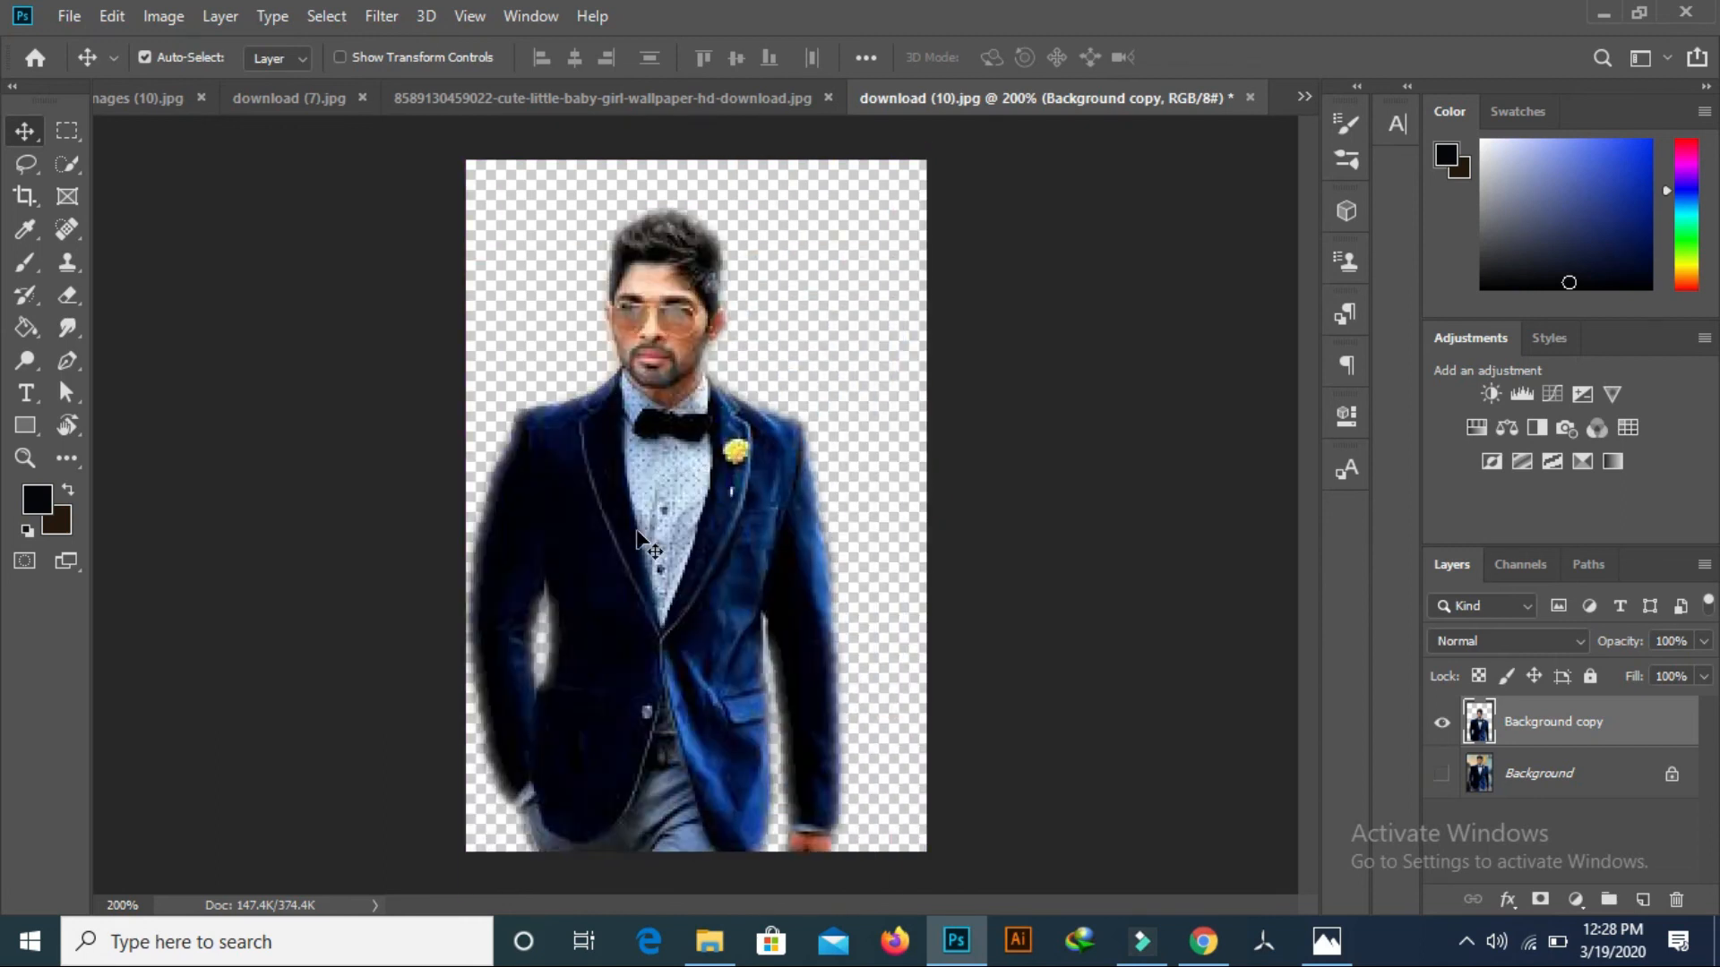
# - Open the image images (14).jpg from the backround folder
pyautogui.click(50, 16)
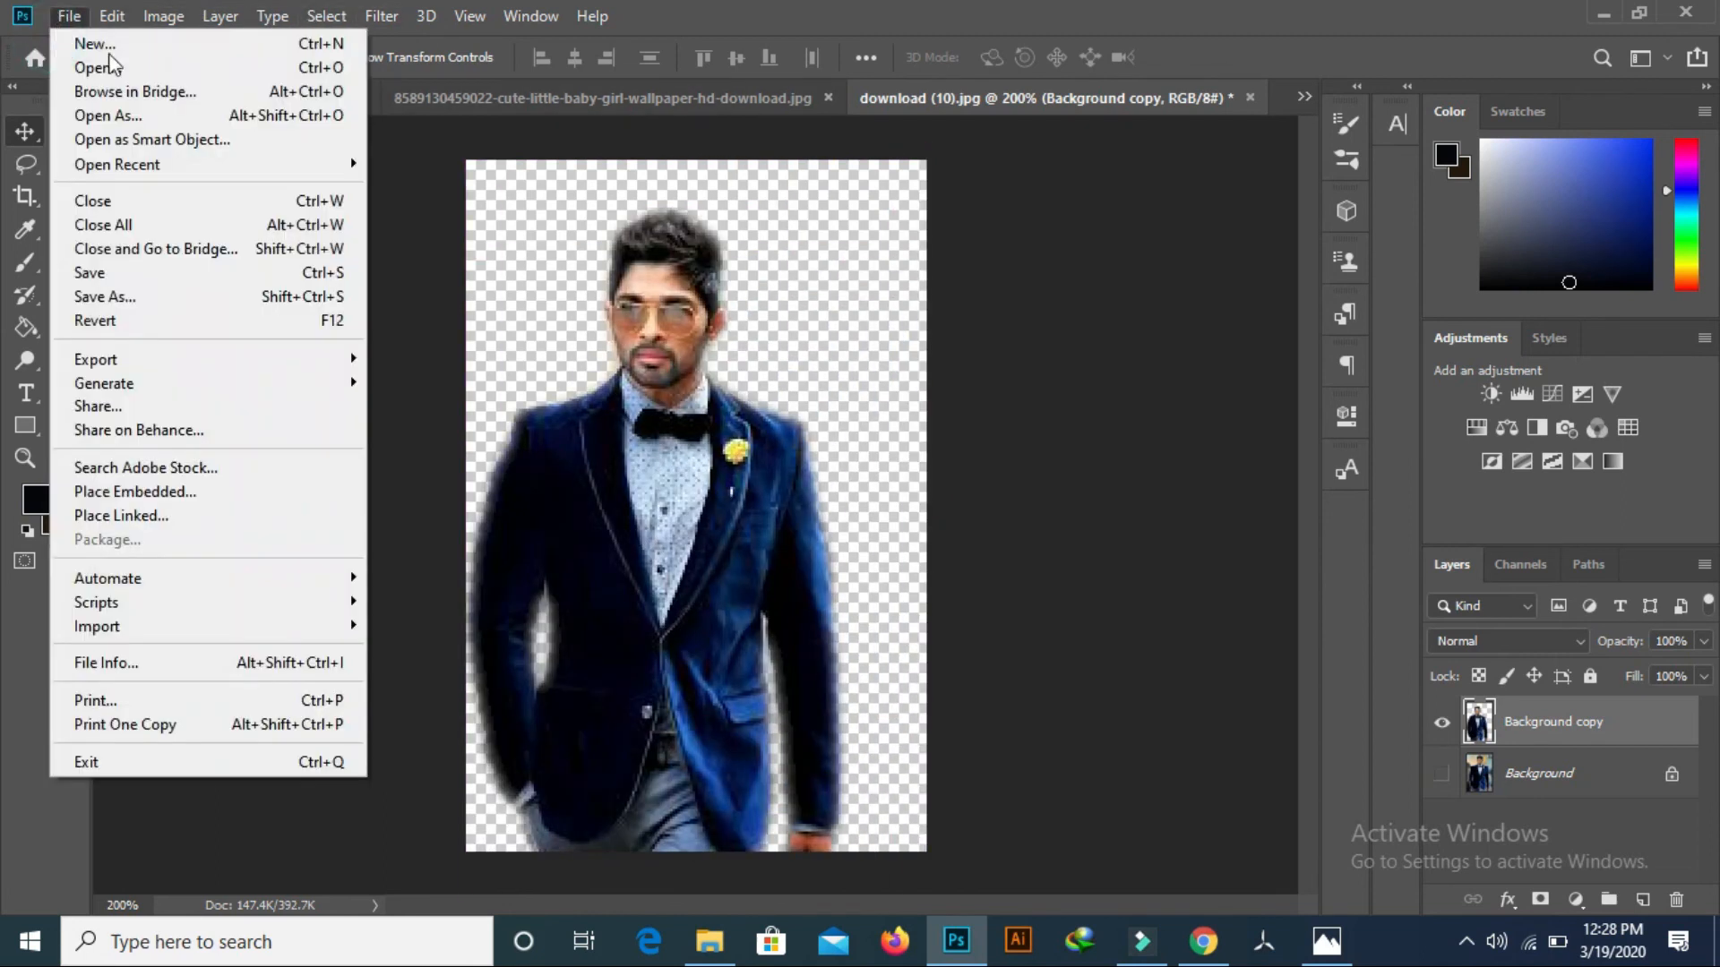
pyautogui.click(115, 57)
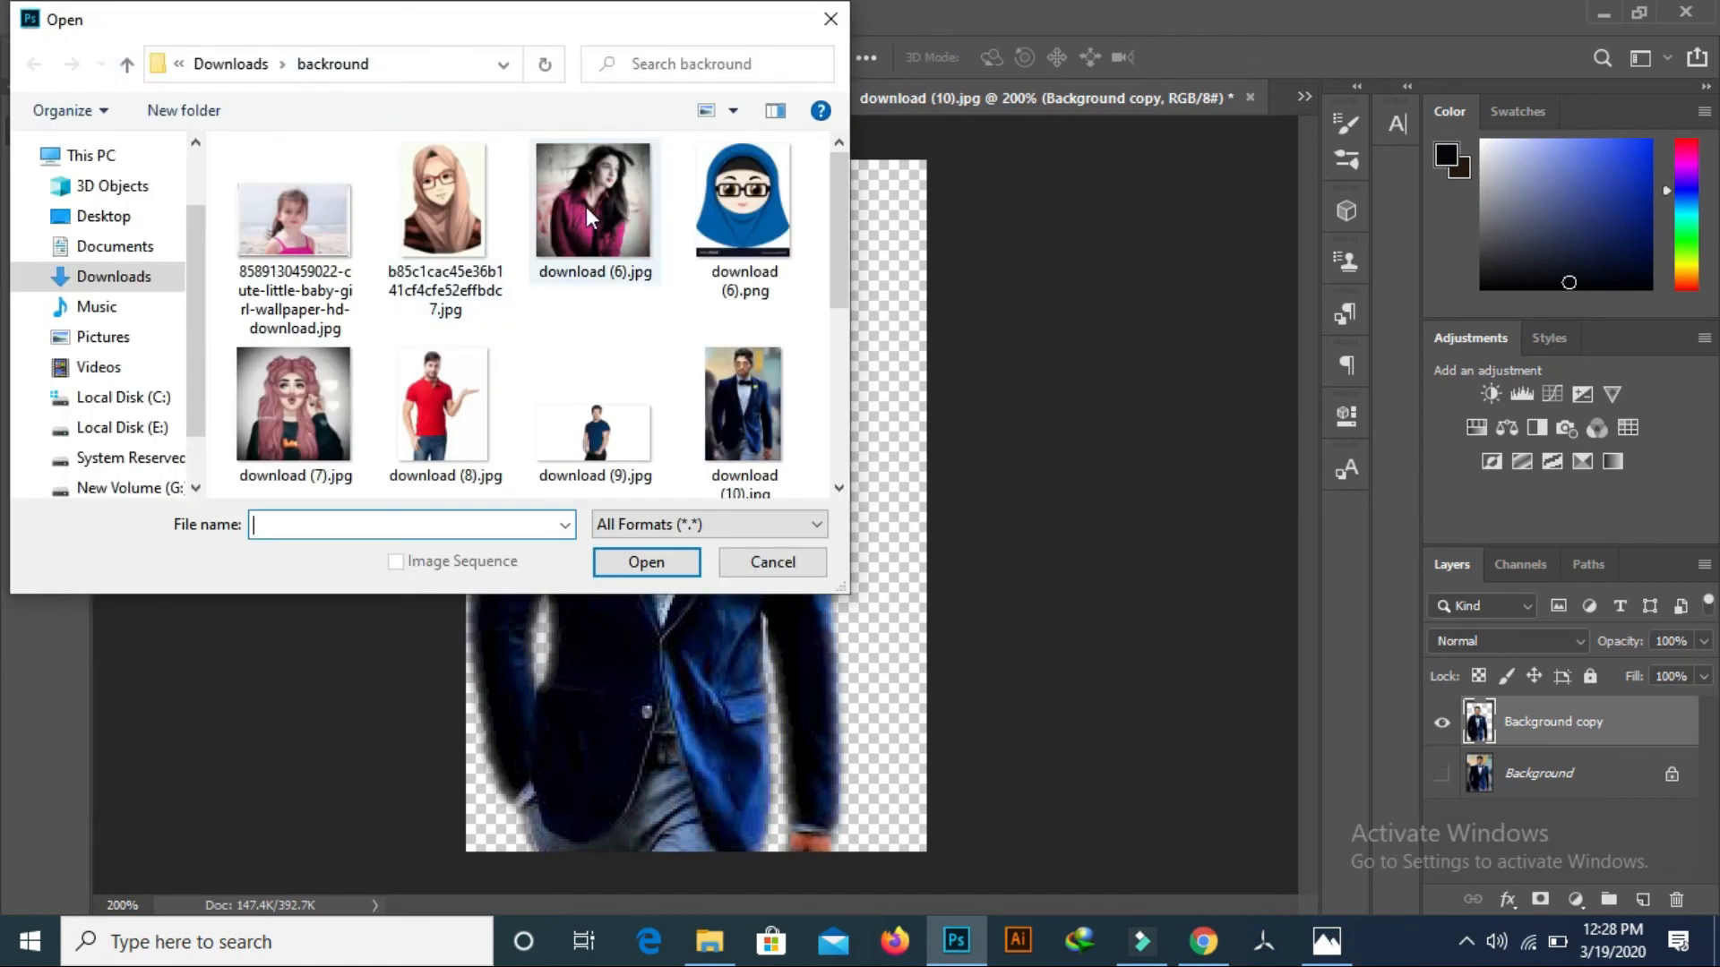
pyautogui.scroll(-3, 585, 206)
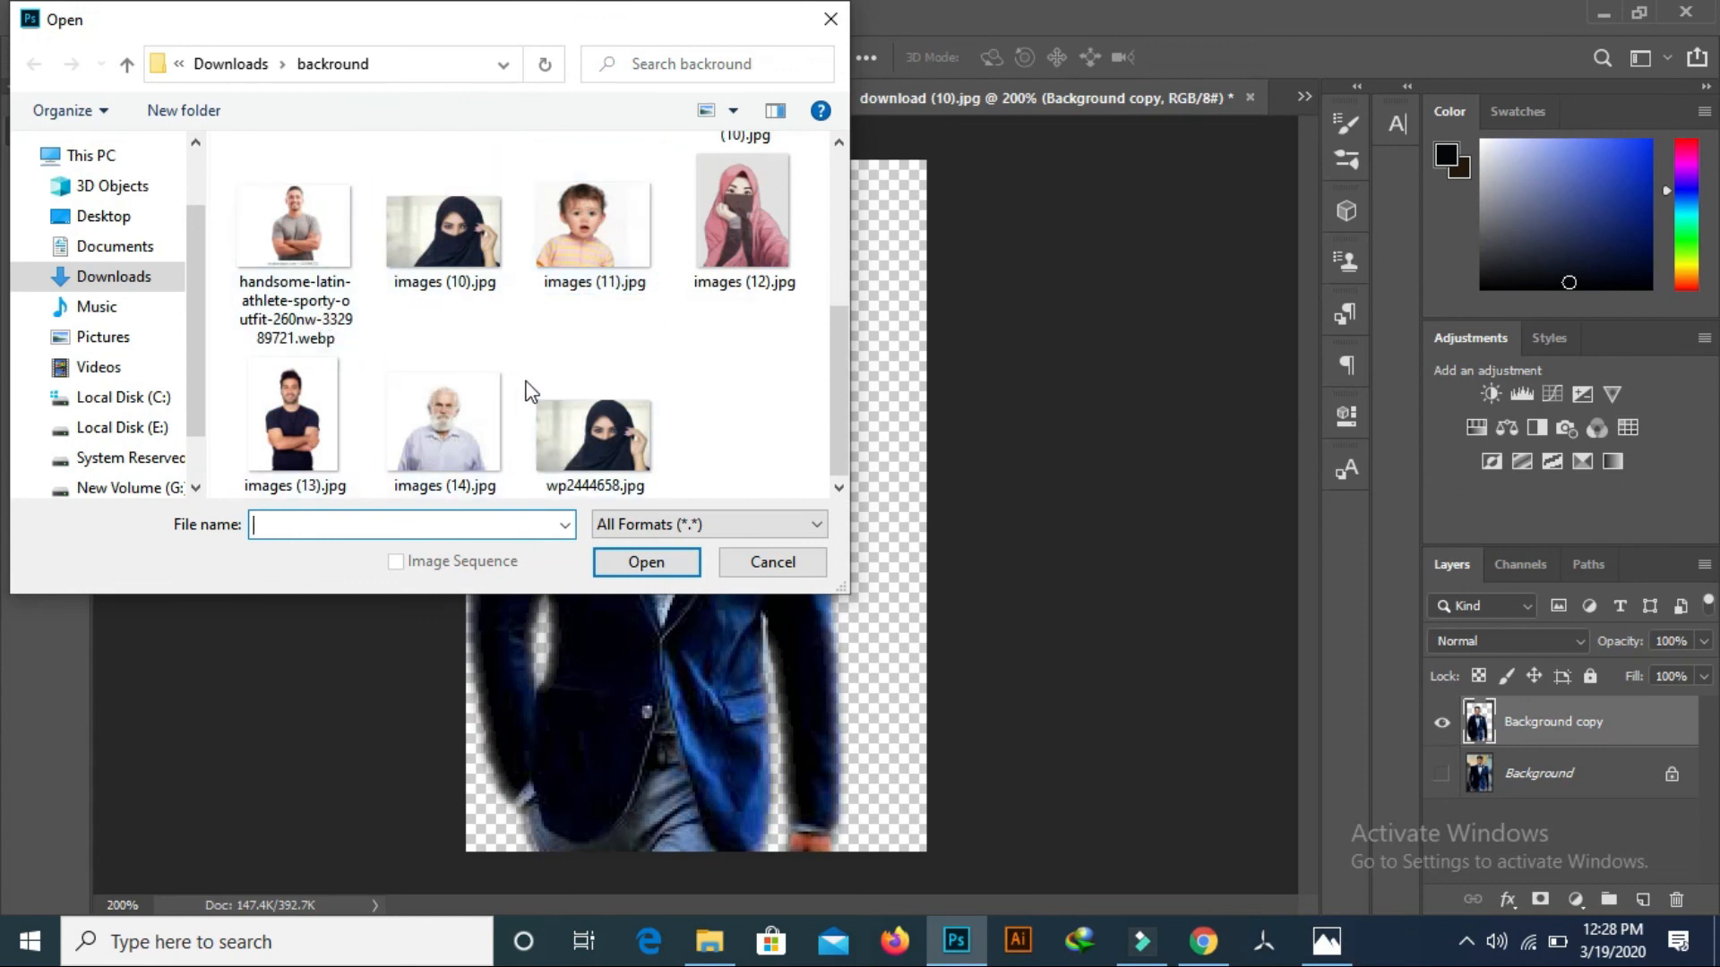
pyautogui.click(457, 408)
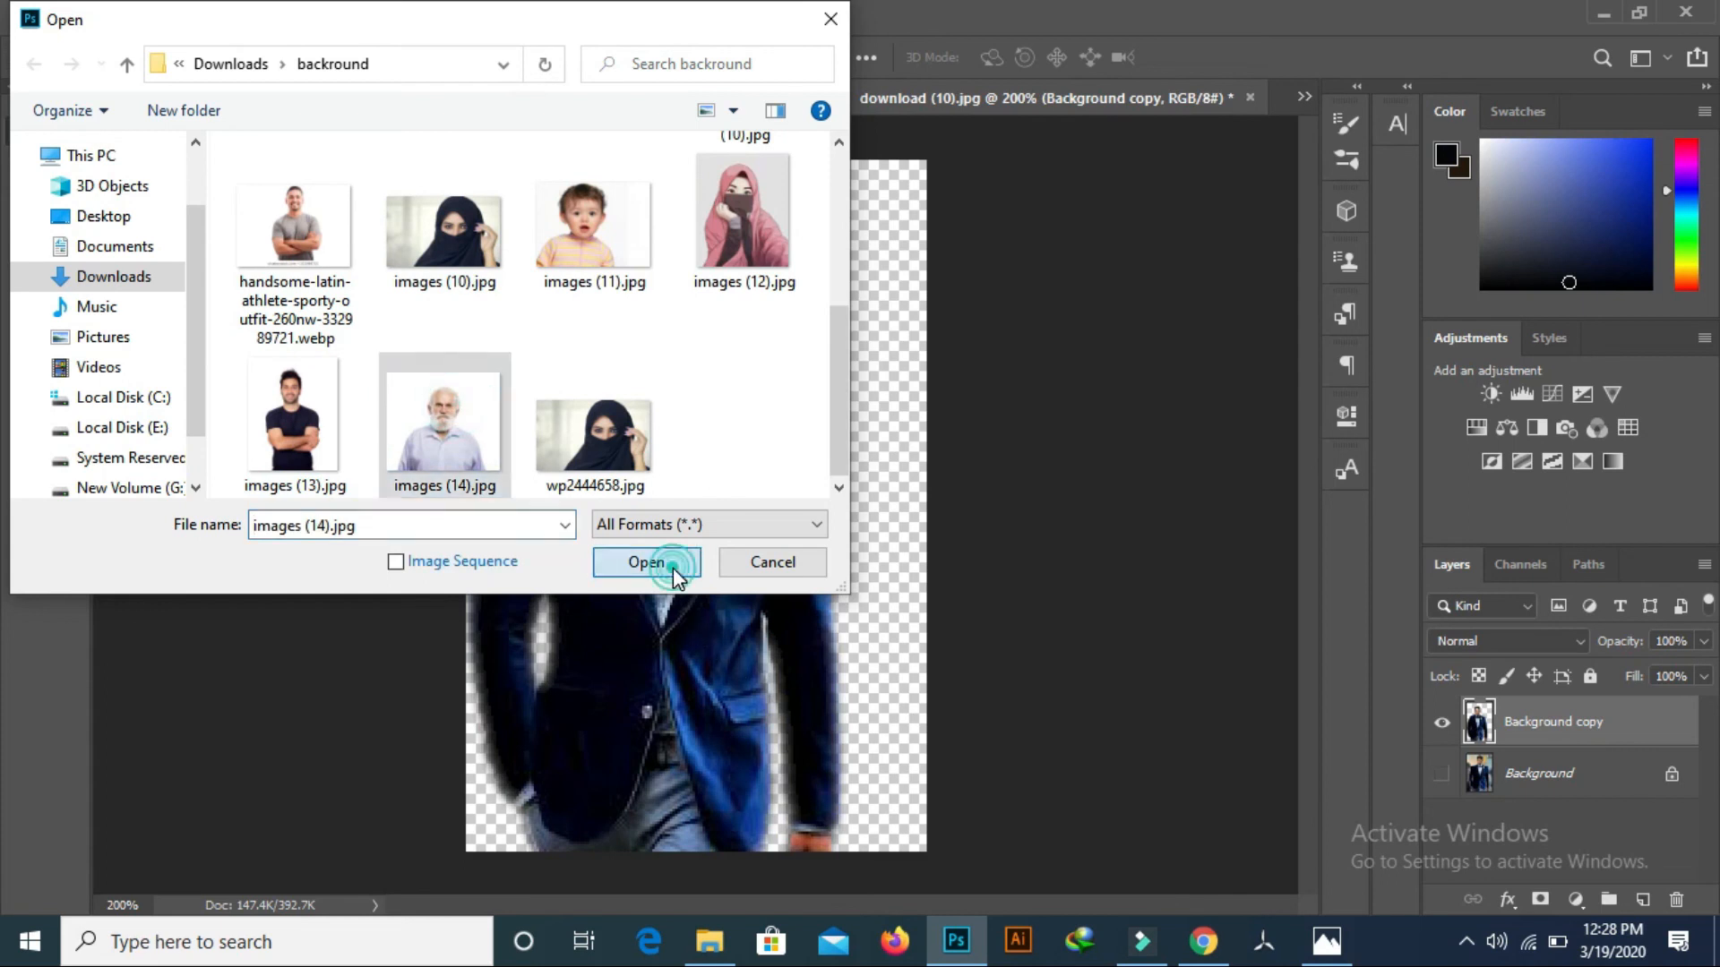
pyautogui.click(673, 568)
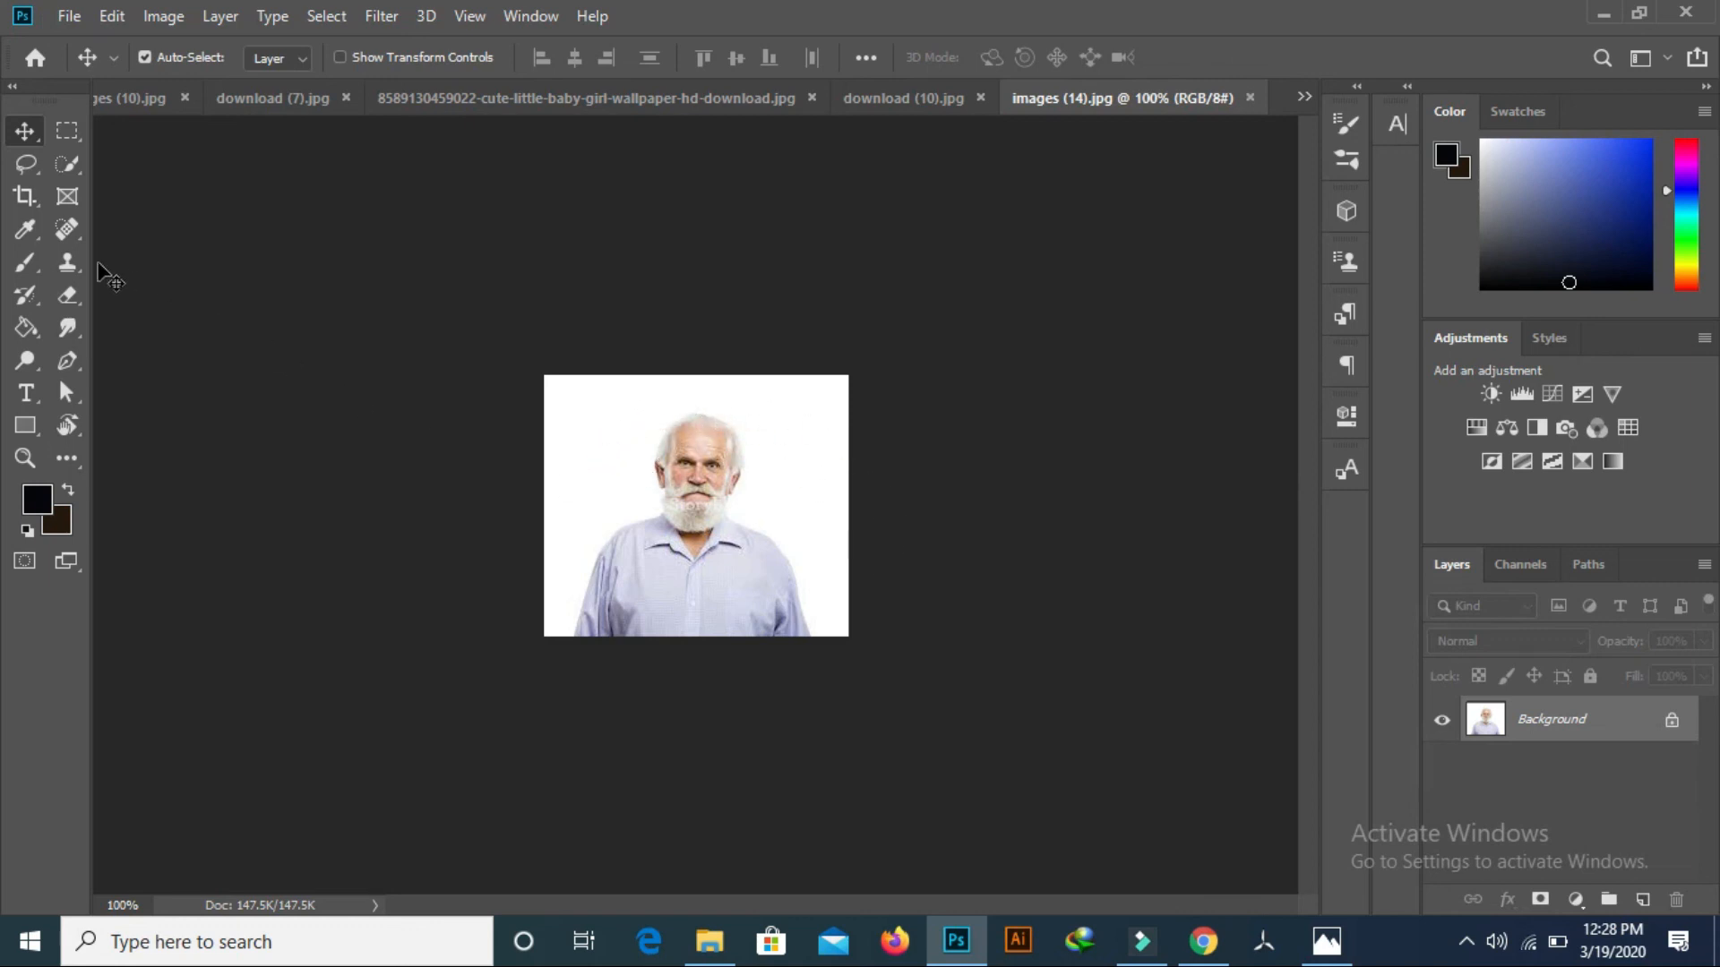
# - Erase the white background around the bearded man with the Magic Eraser and move his cut-out slightly up and right
pyautogui.click(73, 303)
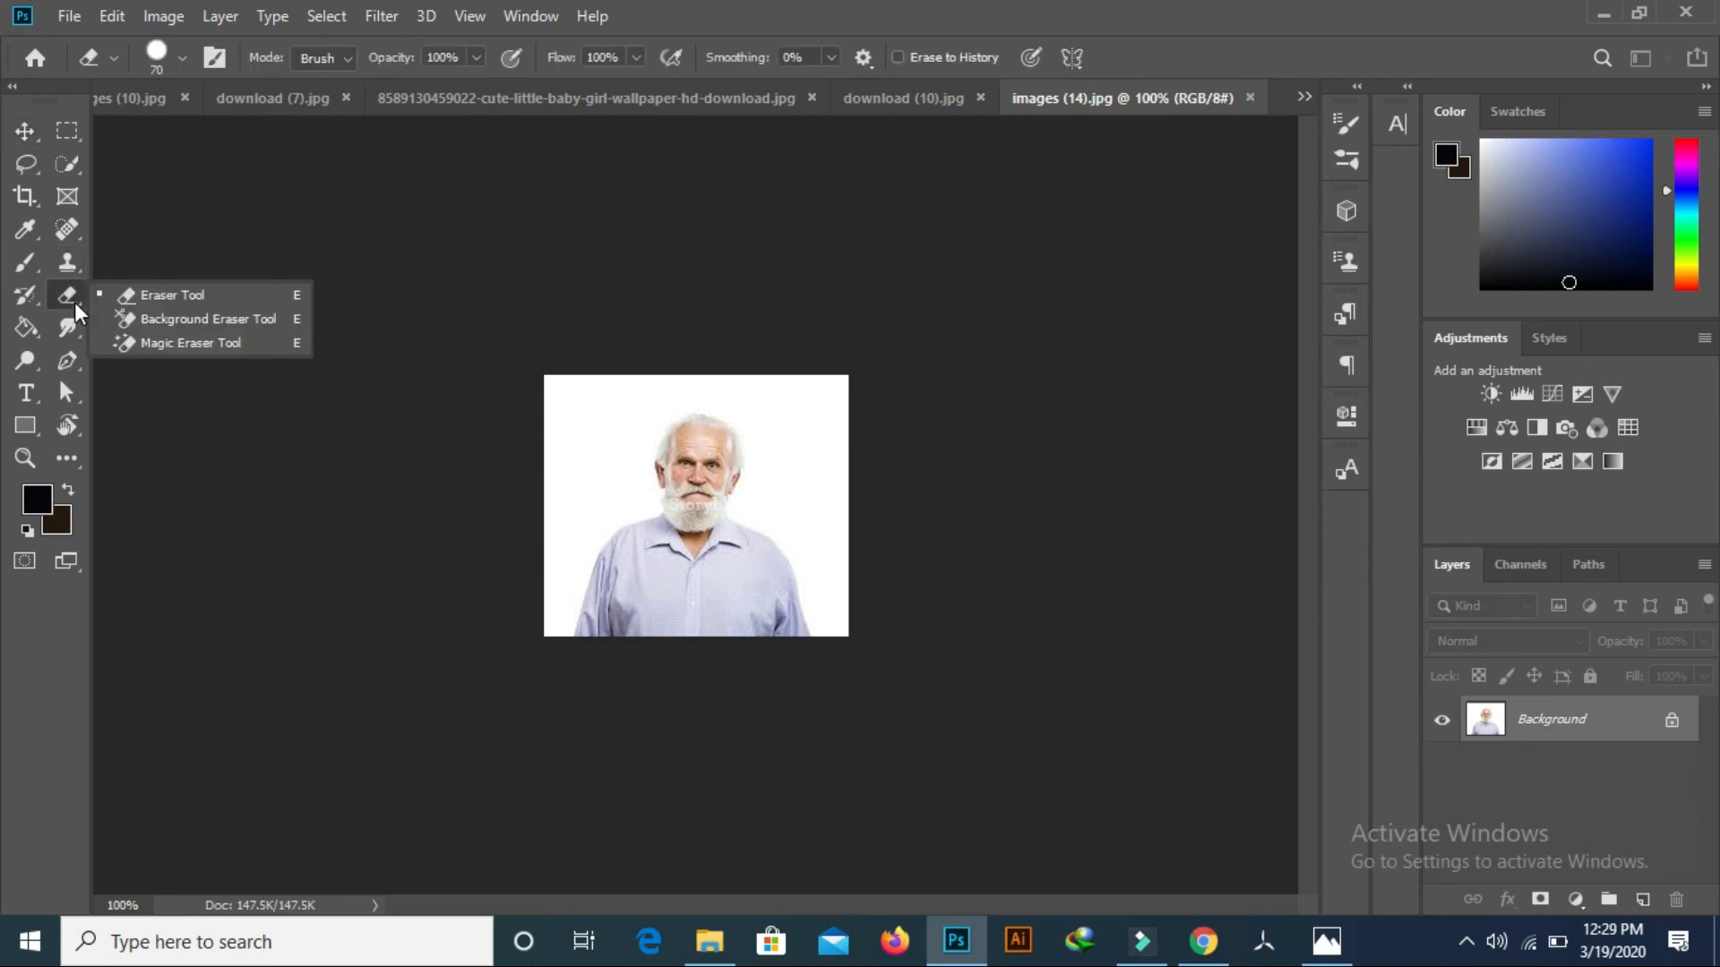
pyautogui.click(153, 341)
pyautogui.click(591, 438)
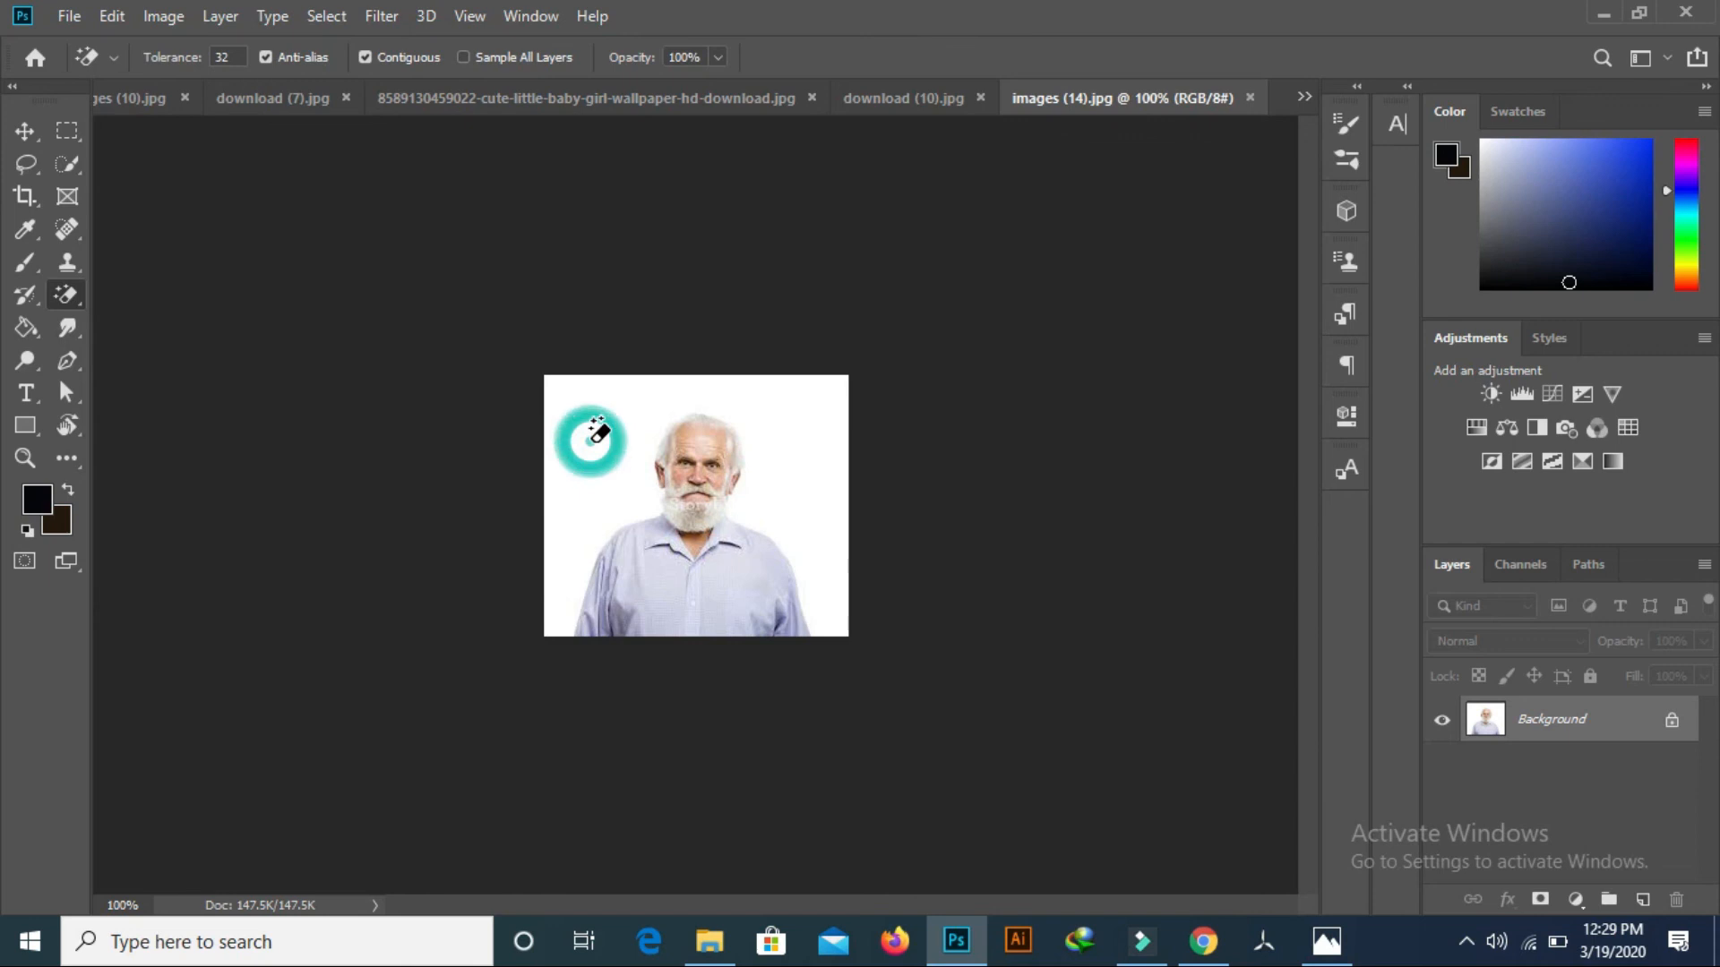
pyautogui.click(32, 133)
pyautogui.moveTo(680, 597)
pyautogui.mouseDown()
pyautogui.moveTo(694, 444)
pyautogui.moveTo(701, 584)
pyautogui.mouseUp()
# - Open the image images (13).jpg from the backround folder
pyautogui.click(62, 21)
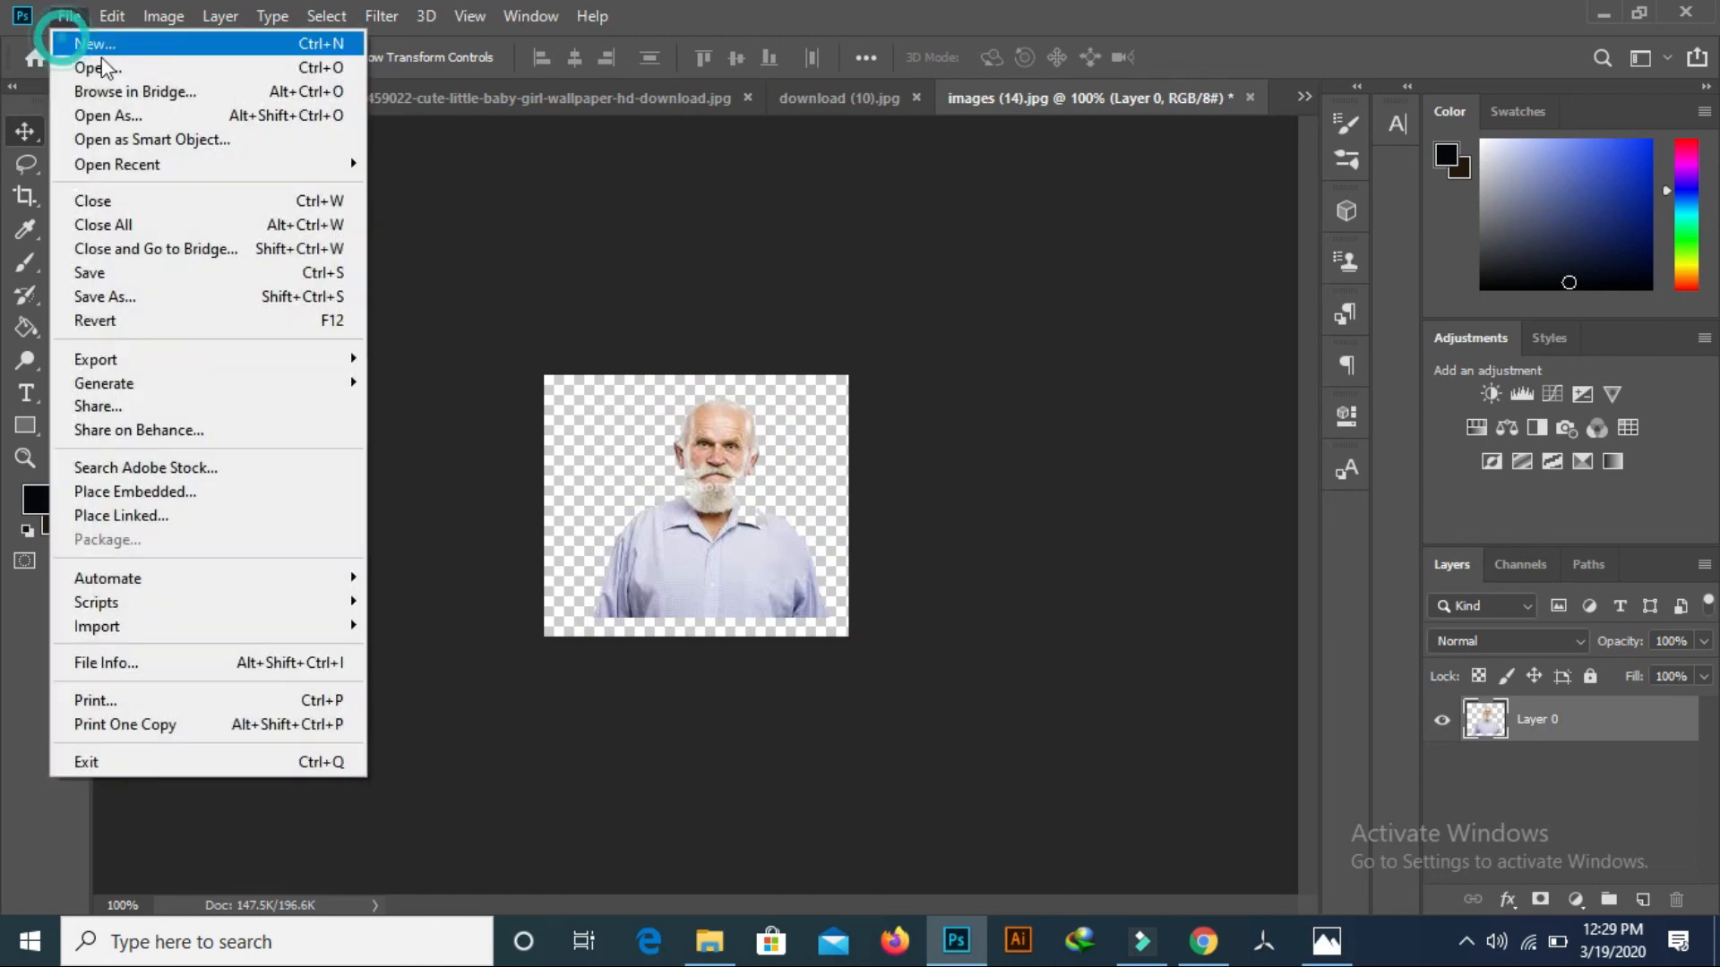
pyautogui.click(115, 70)
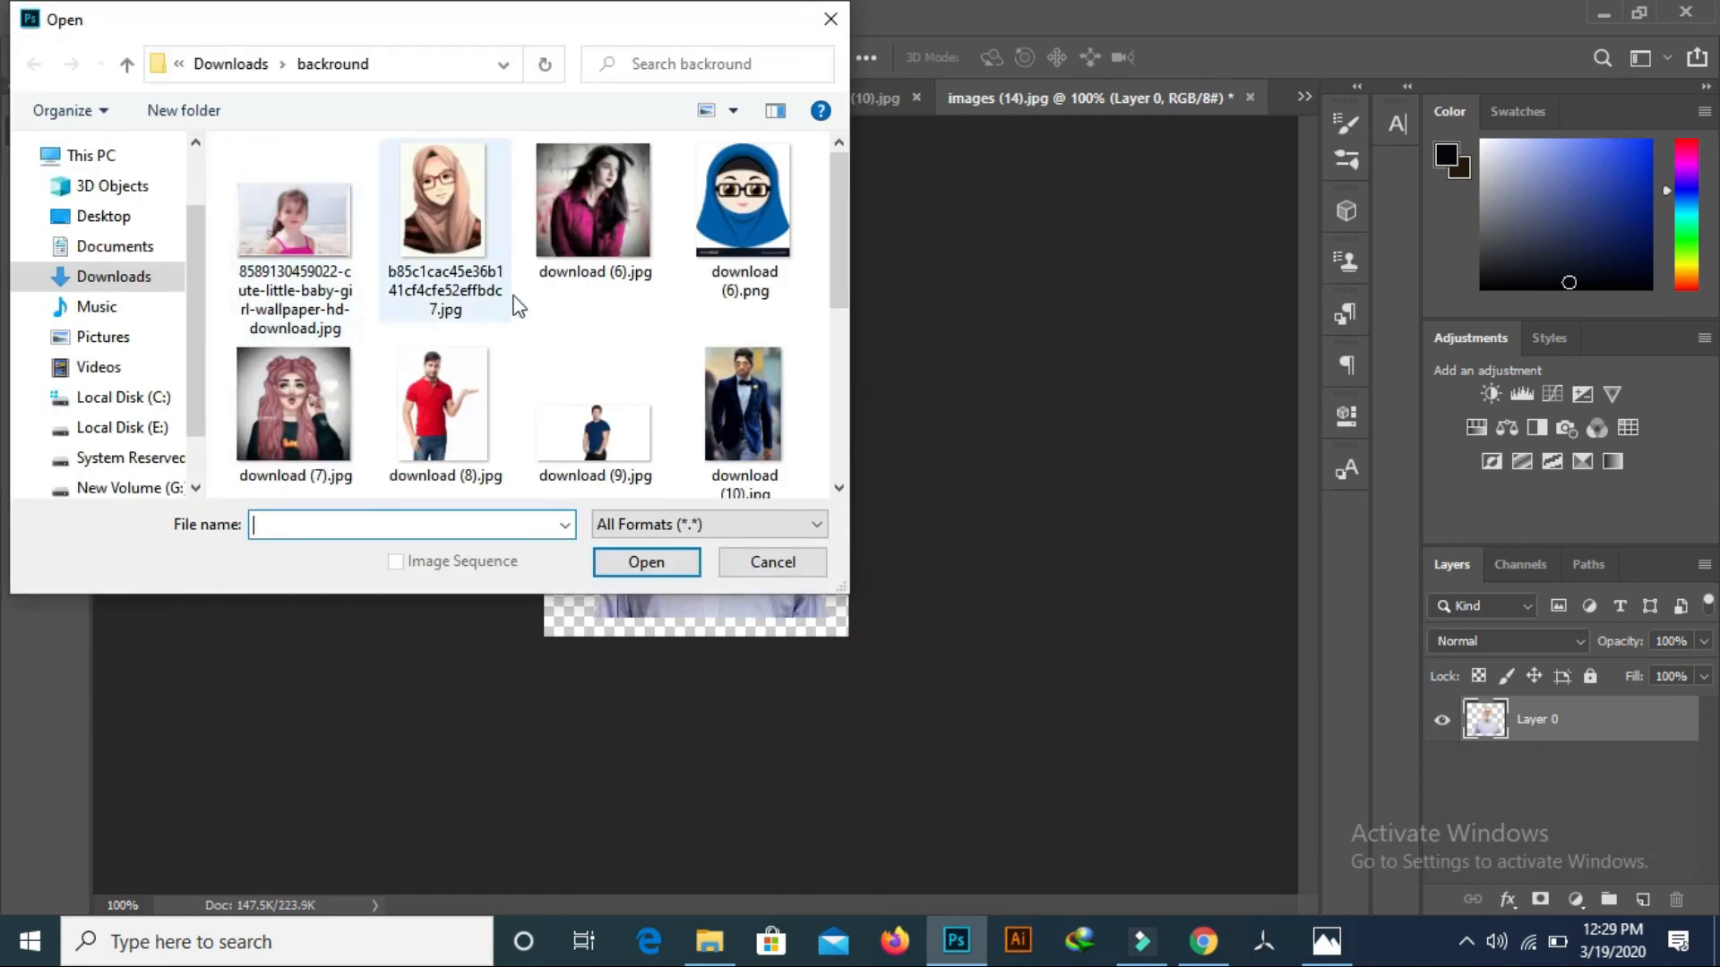
pyautogui.scroll(-1, 525, 306)
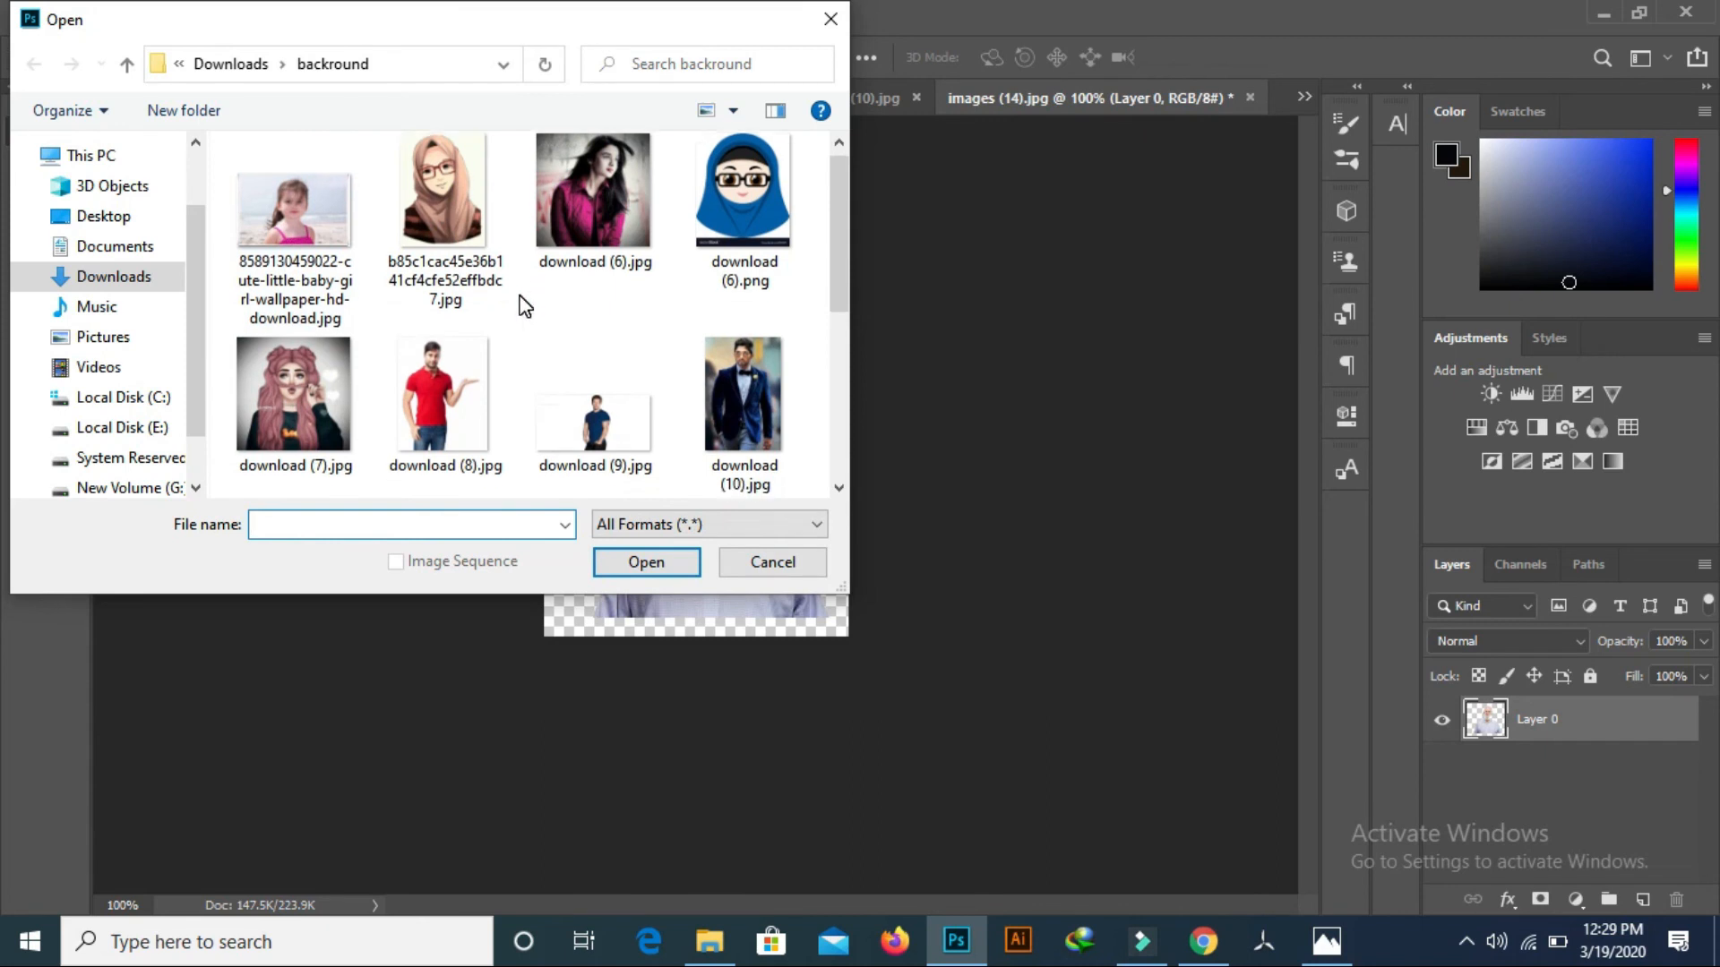
pyautogui.scroll(-4, 524, 306)
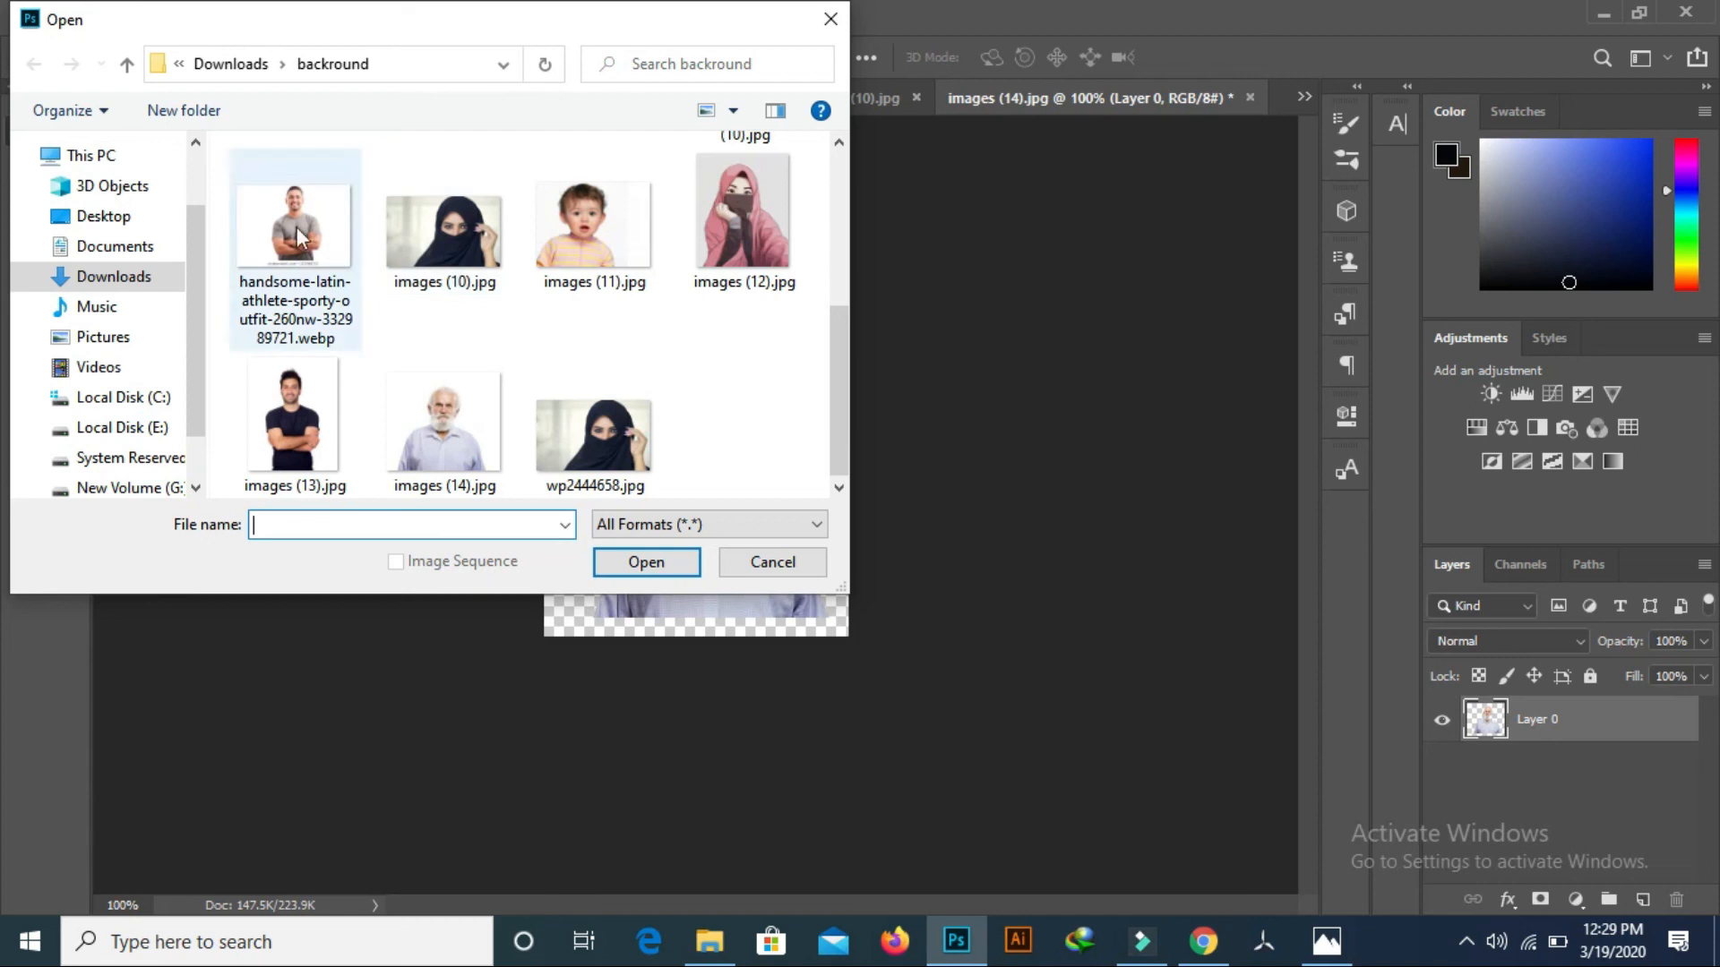
pyautogui.click(285, 395)
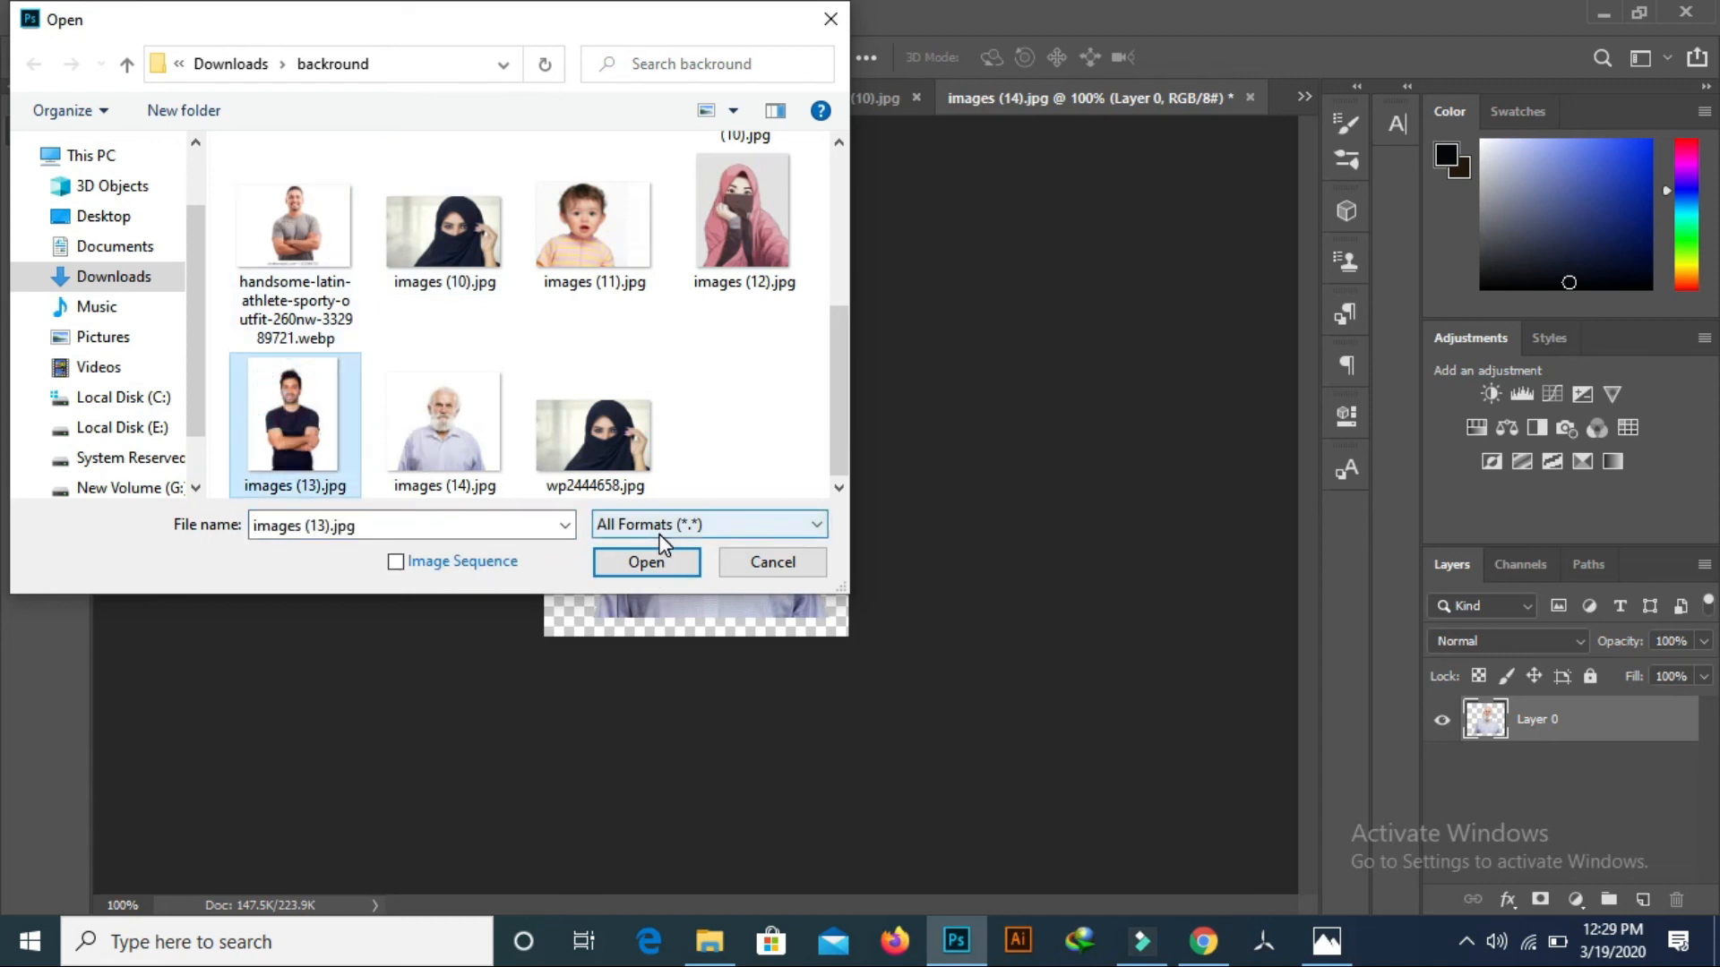
pyautogui.click(658, 560)
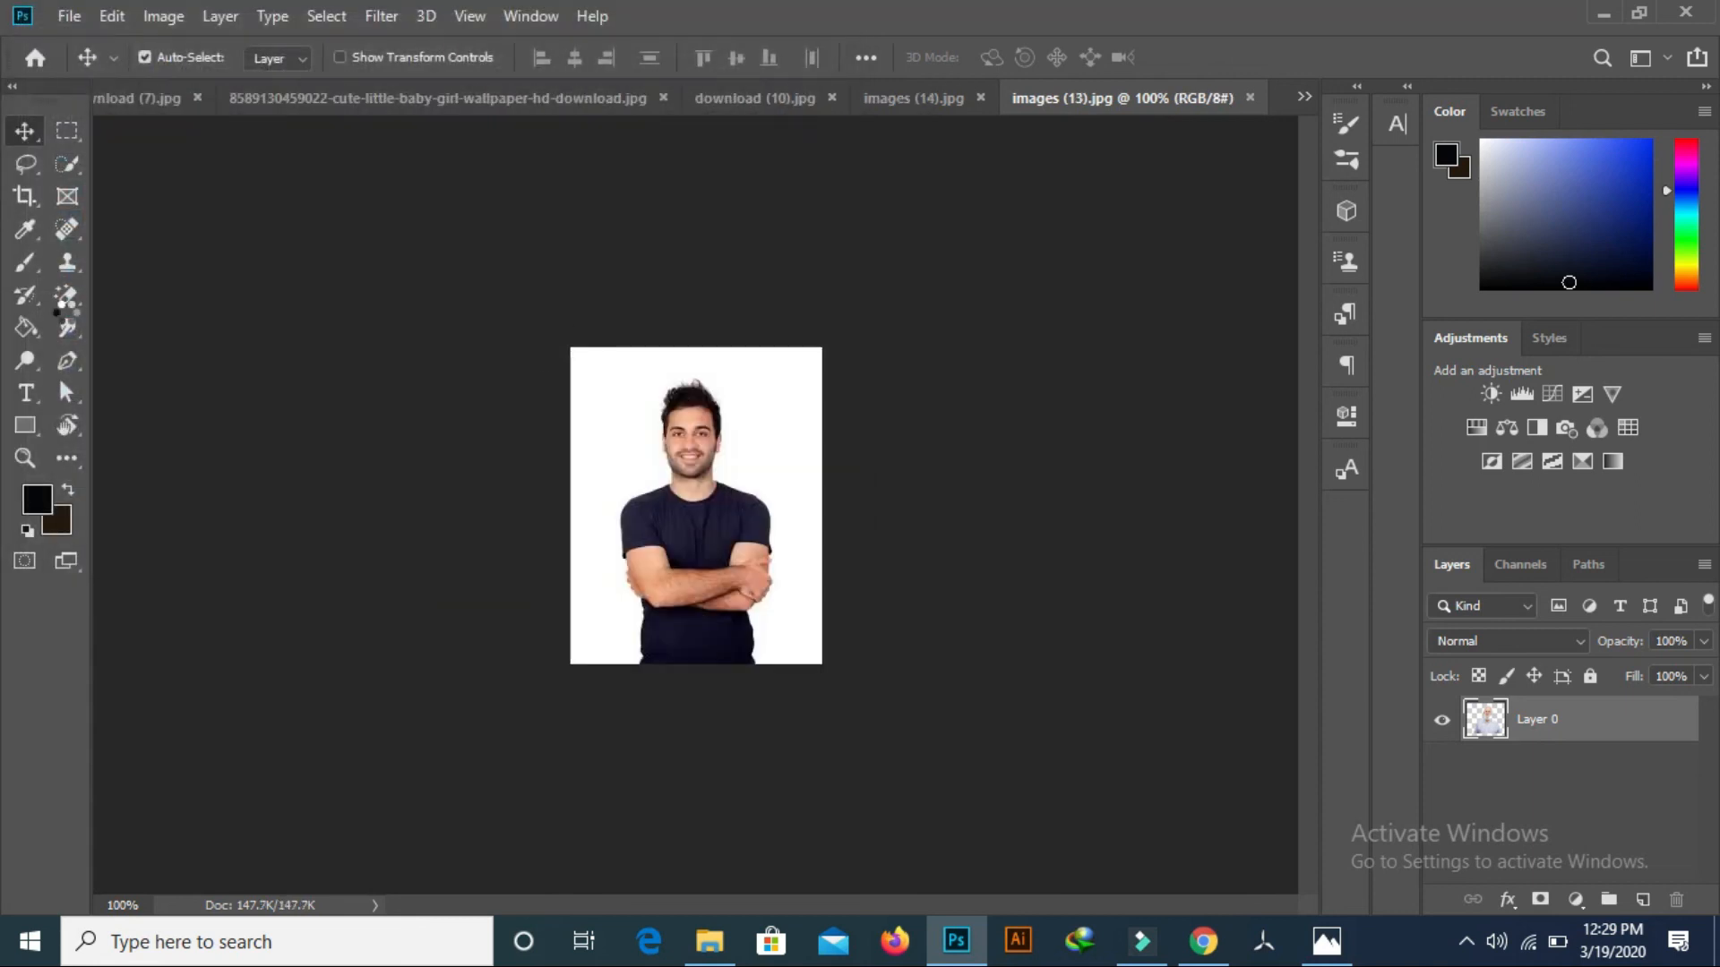
# - Erase the white background around the man with crossed arms using the Magic Eraser and shift his cut-out slightly upward
pyautogui.click(70, 292)
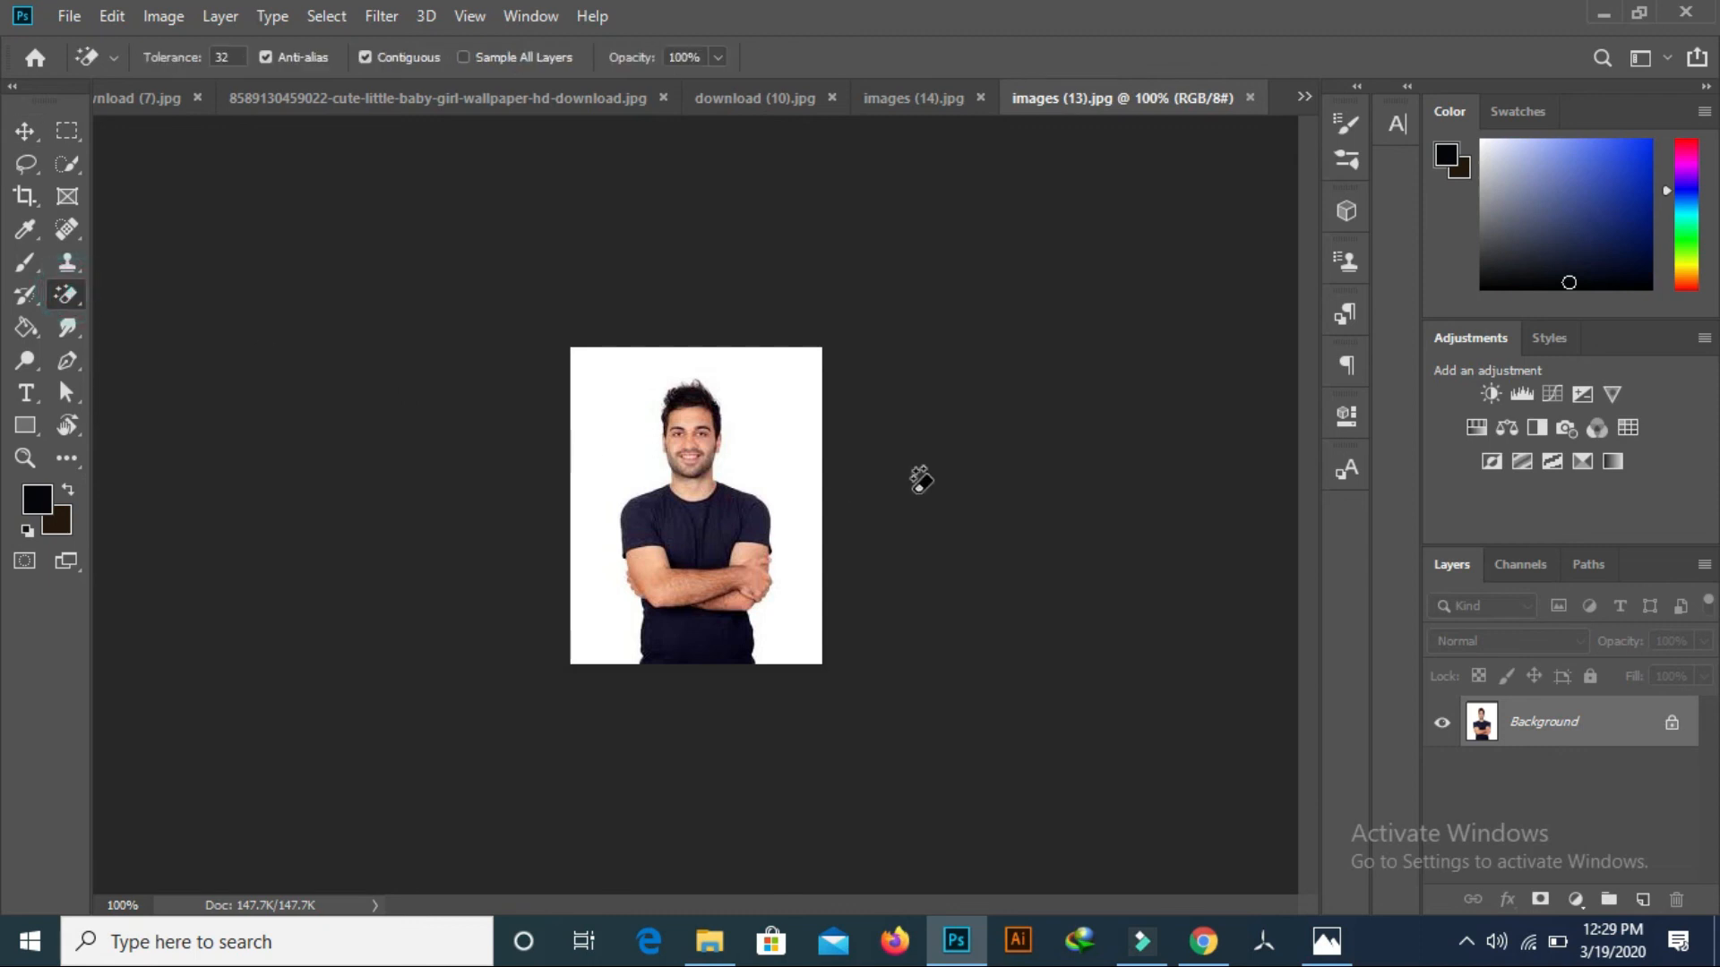
pyautogui.click(618, 403)
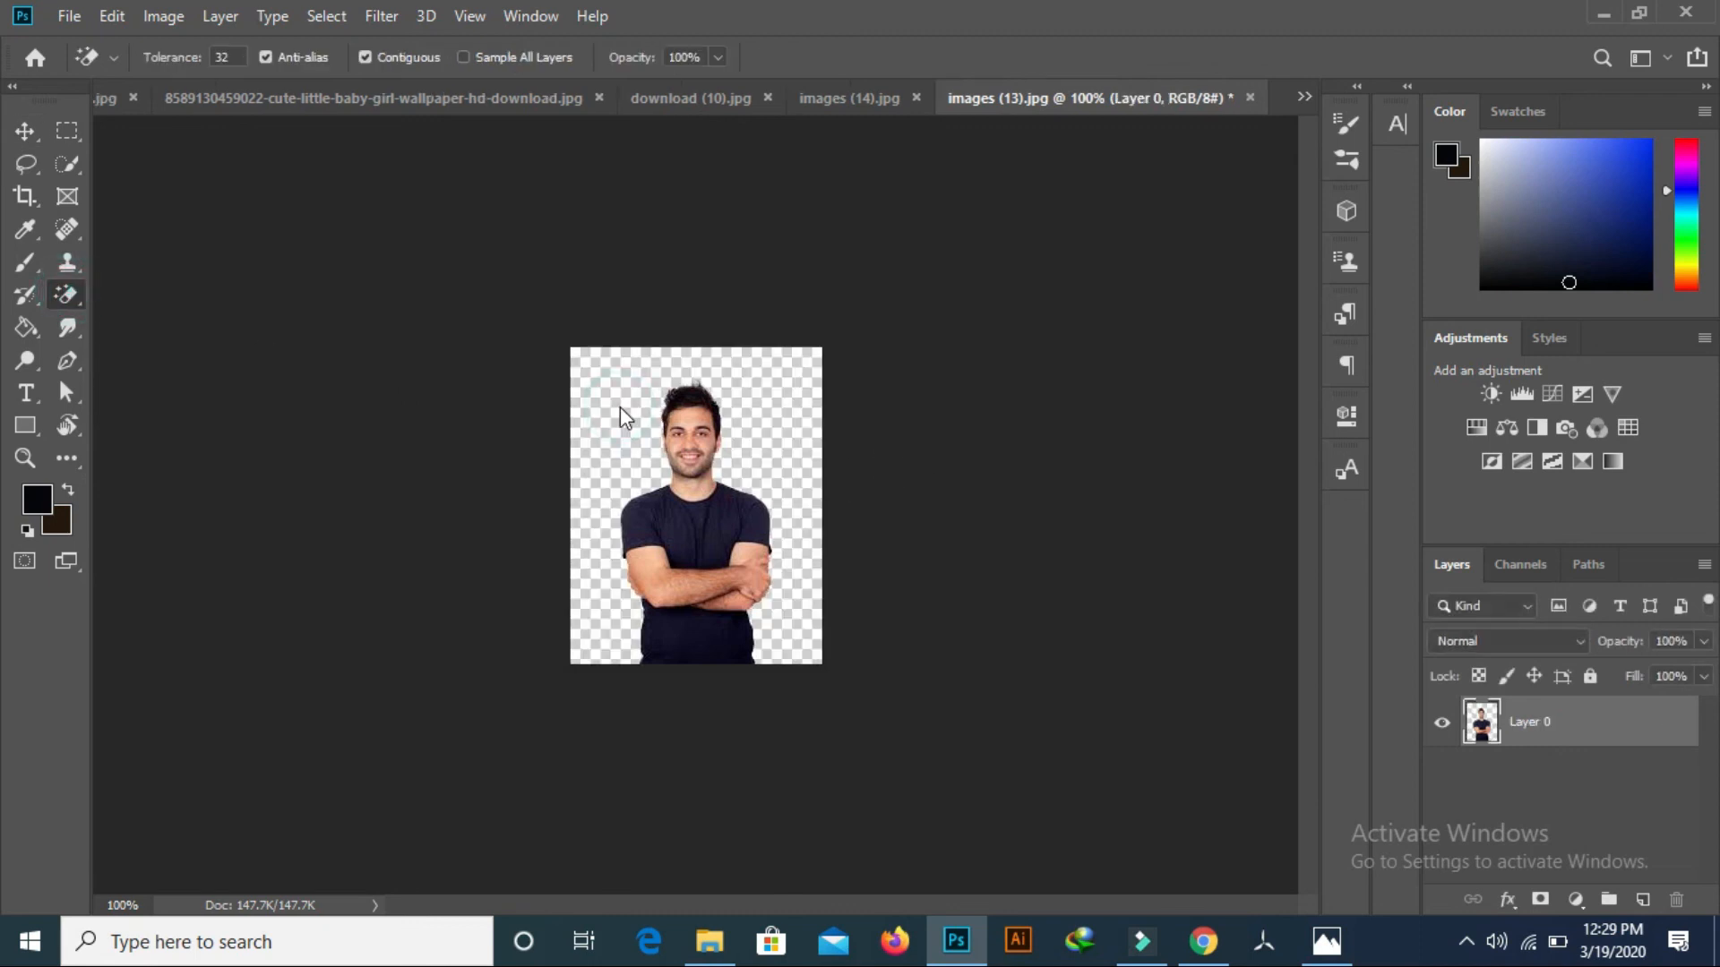
pyautogui.click(25, 133)
pyautogui.moveTo(716, 568)
pyautogui.mouseDown()
pyautogui.moveTo(730, 530)
pyautogui.moveTo(734, 564)
pyautogui.mouseUp()
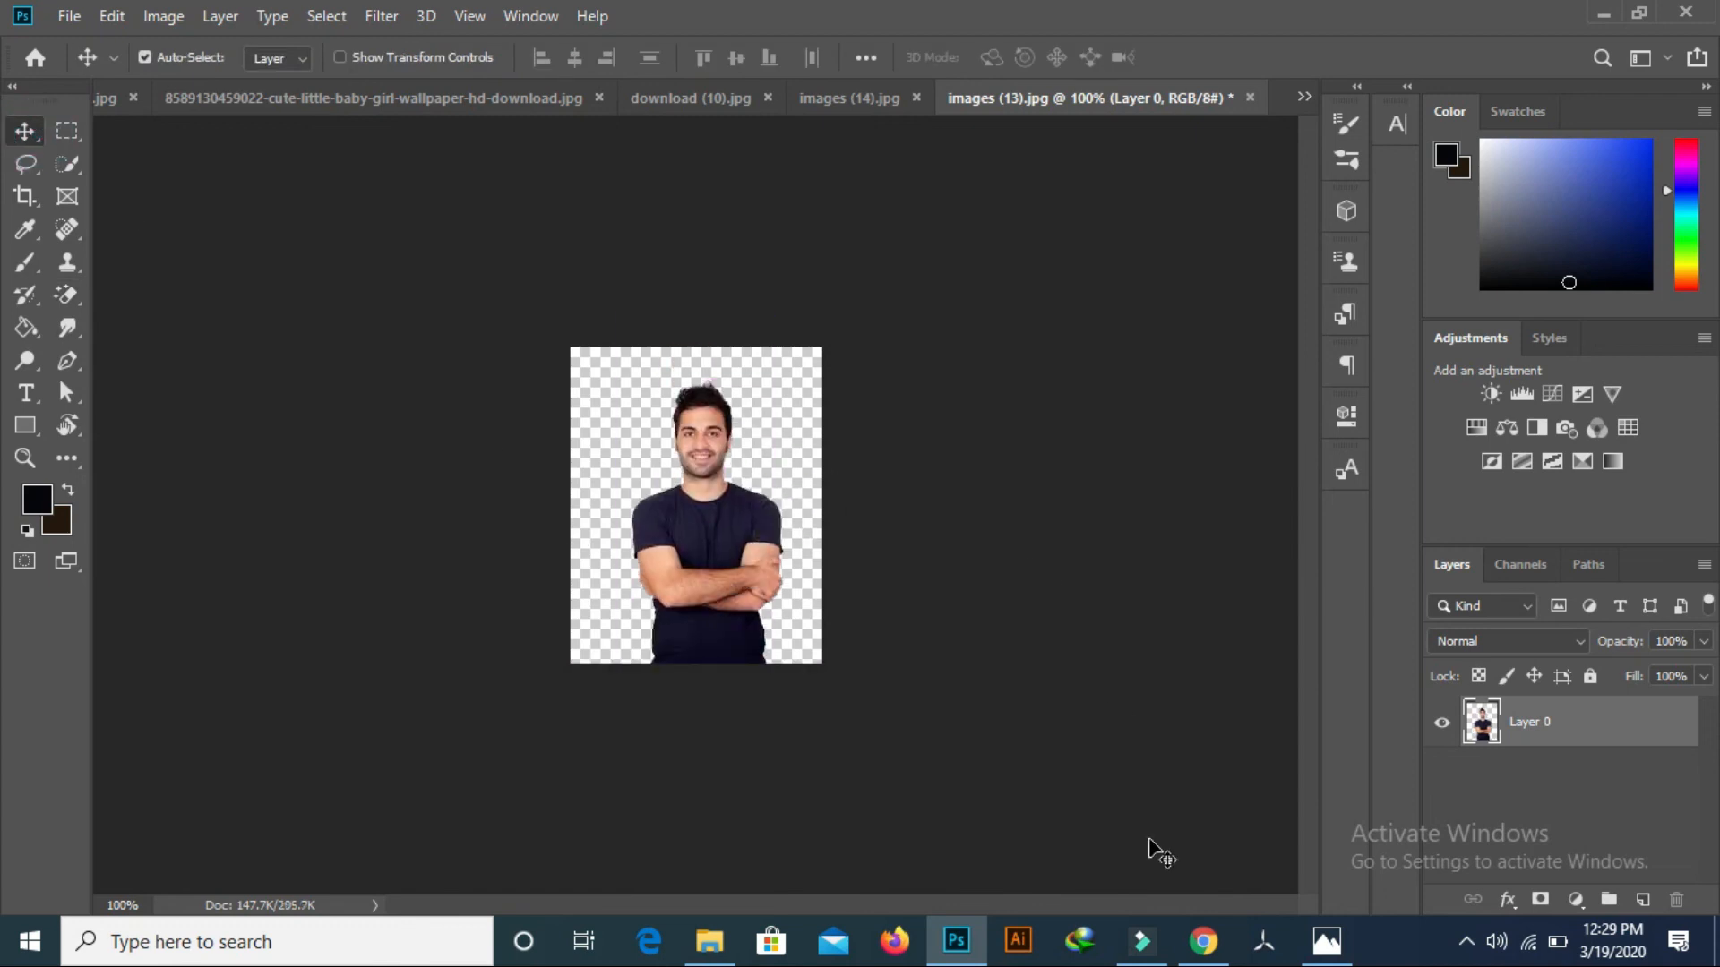
pyautogui.moveTo(766, 592)
pyautogui.mouseDown()
pyautogui.moveTo(757, 552)
pyautogui.moveTo(756, 620)
pyautogui.moveTo(754, 573)
pyautogui.mouseUp()
pyautogui.moveTo(710, 940)
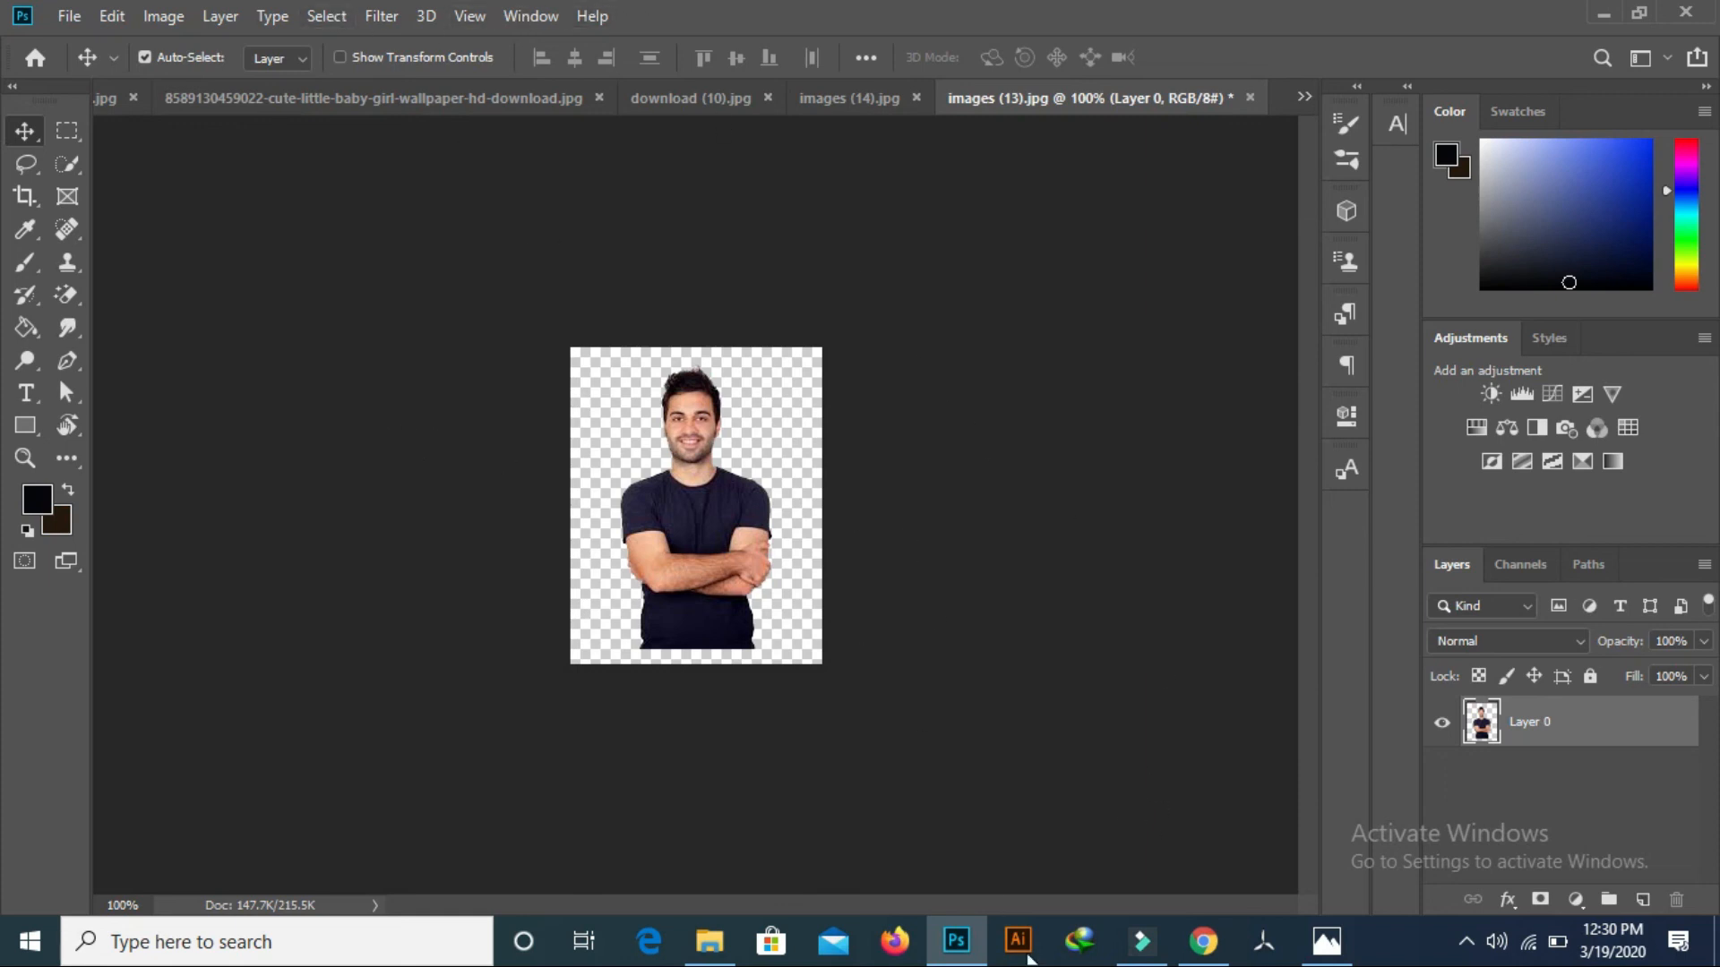
pyautogui.click(1173, 956)
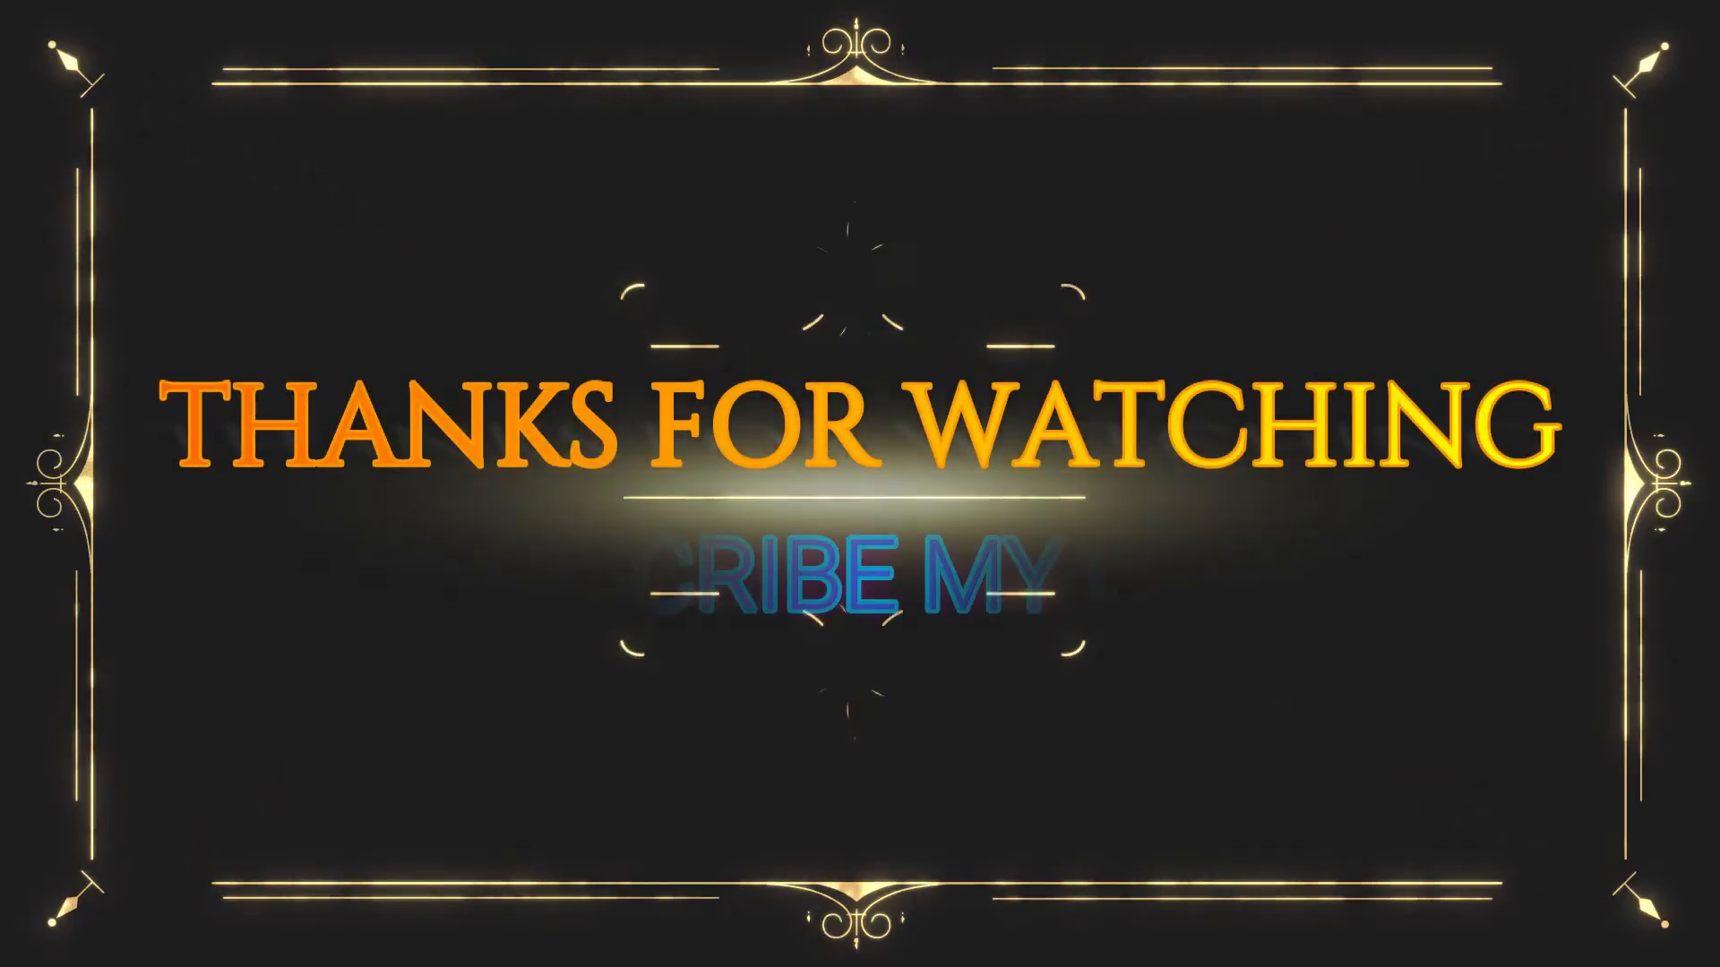